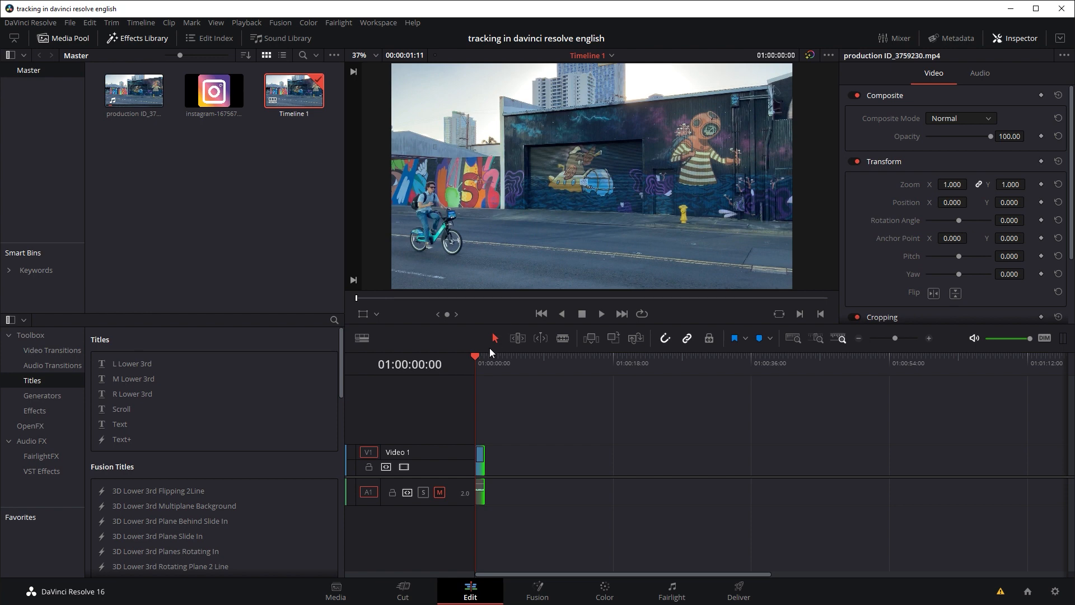
- Play the cyclist clip through twice from its start and return the playhead to the first frame
click(482, 356)
click(474, 357)
key(space)
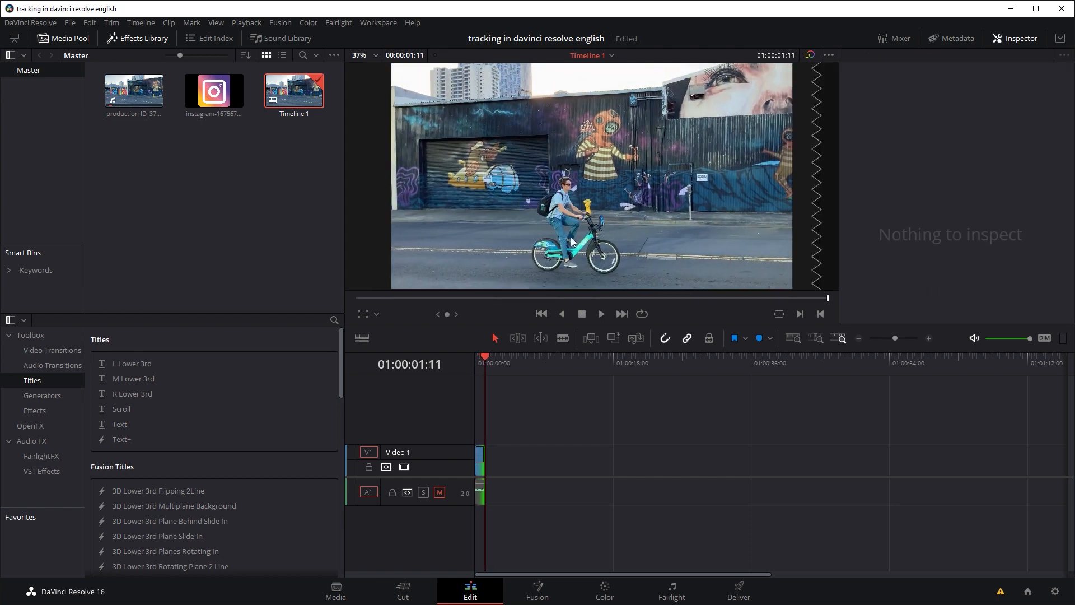
click(473, 356)
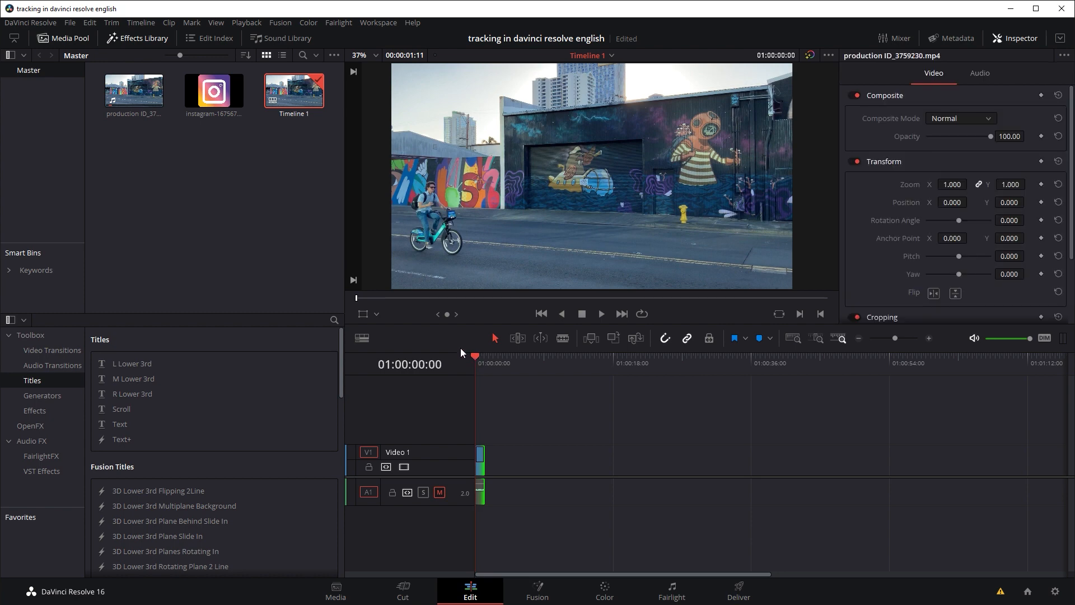
key(space)
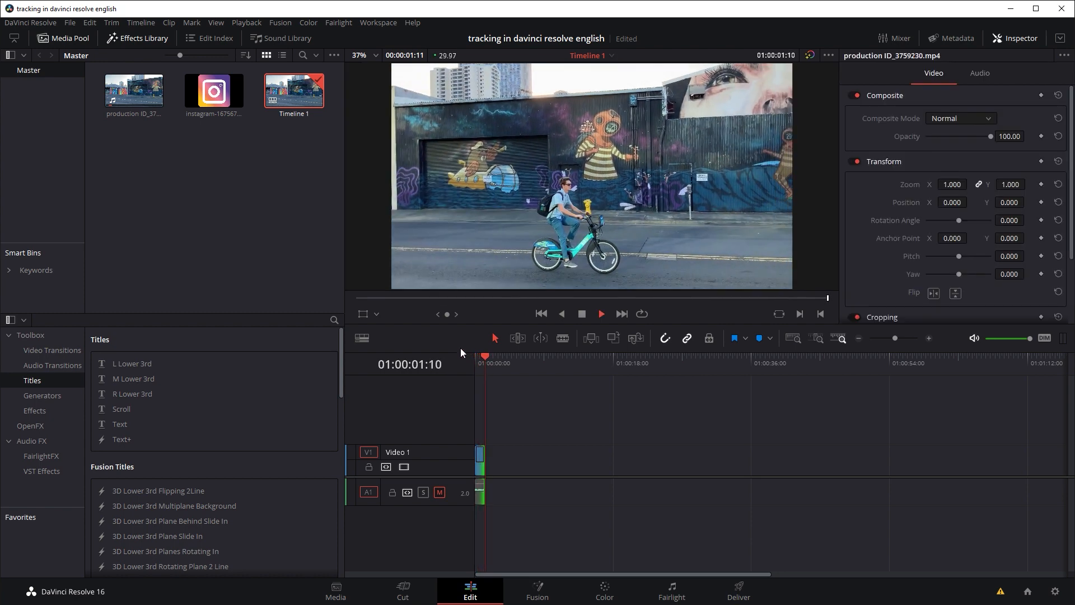
click(475, 358)
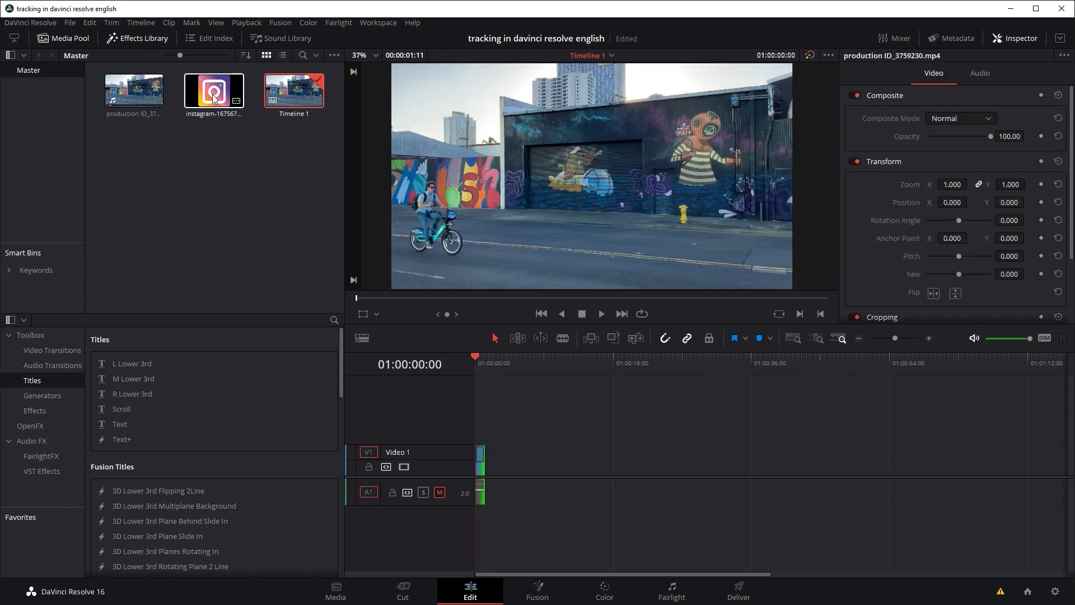
- Place the Instagram logo image on a second video track above the clip, with zoom 0.100 and position X -618, Y -64
drag(213, 98, 480, 427)
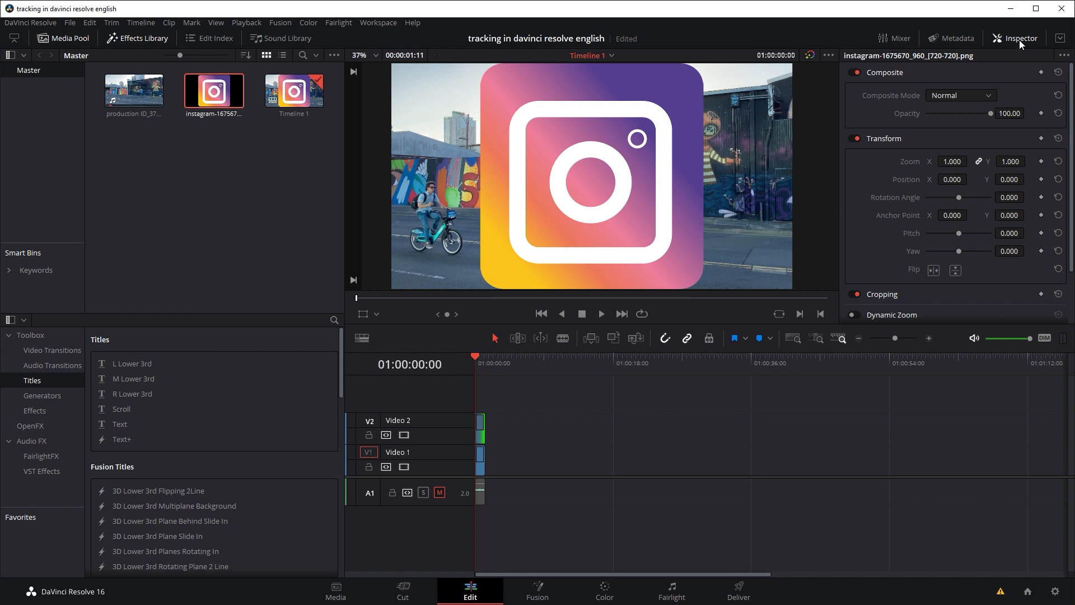
drag(951, 161, 896, 163)
drag(966, 180, 948, 164)
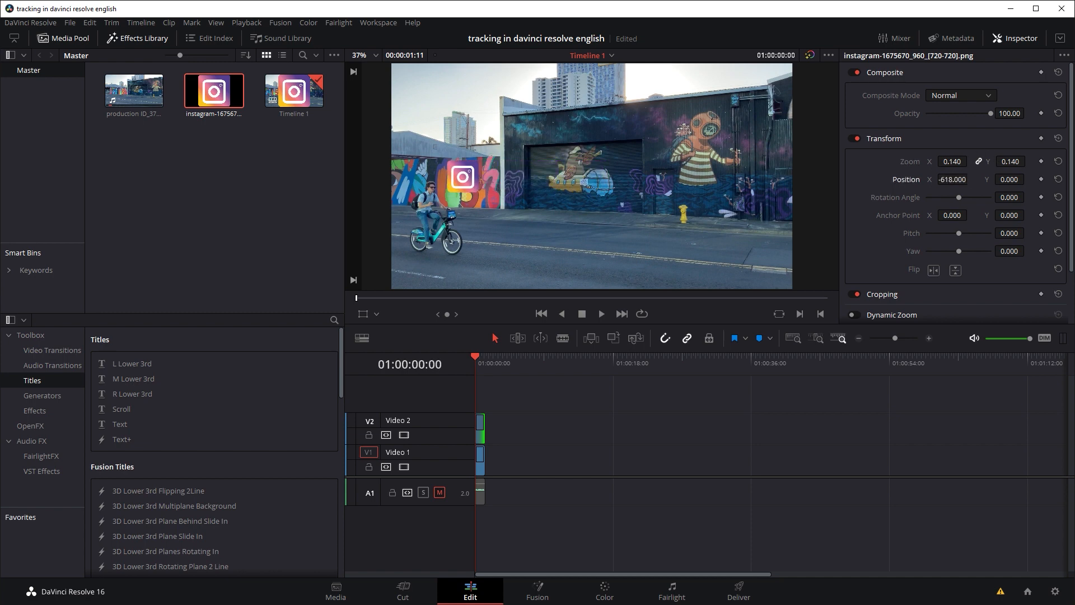
drag(1011, 179, 1028, 180)
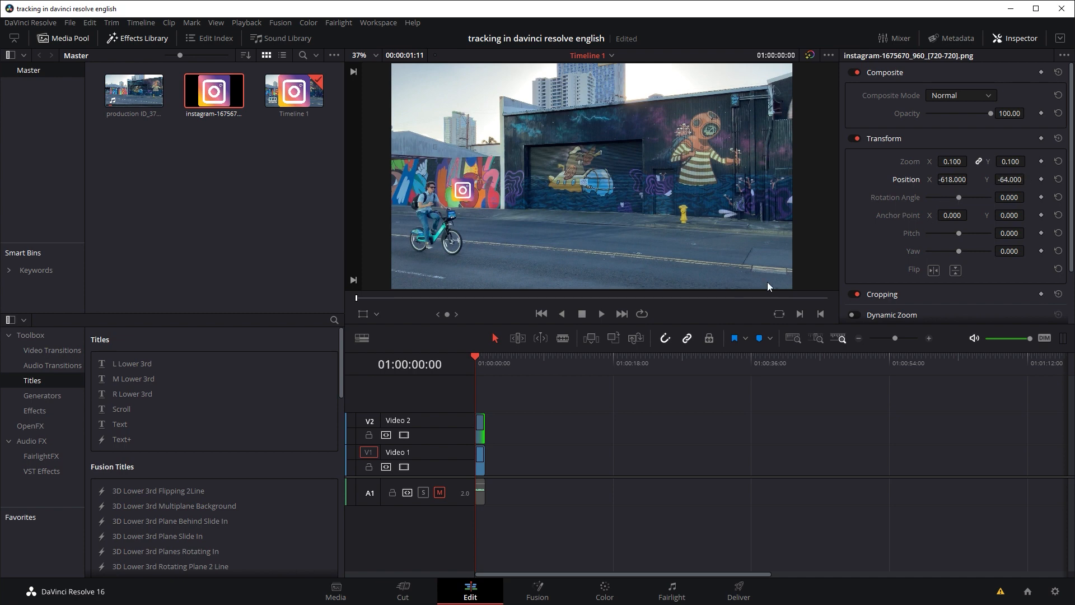
- Combine the logo and the cyclist video into a Fusion clip and open it on the Fusion page
drag(531, 409, 480, 485)
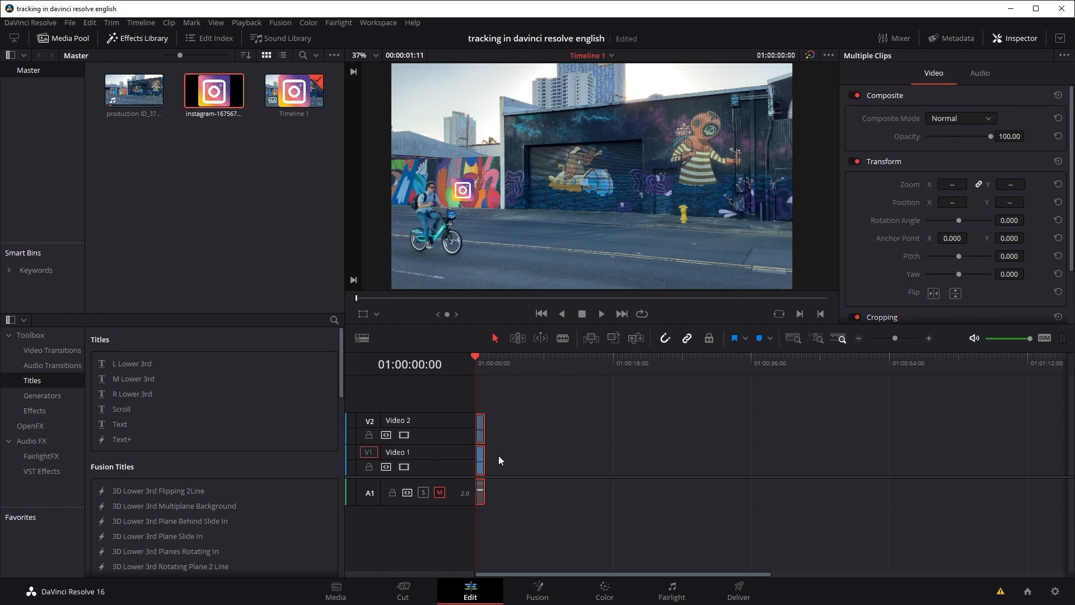
right_click(479, 433)
click(540, 147)
click(534, 586)
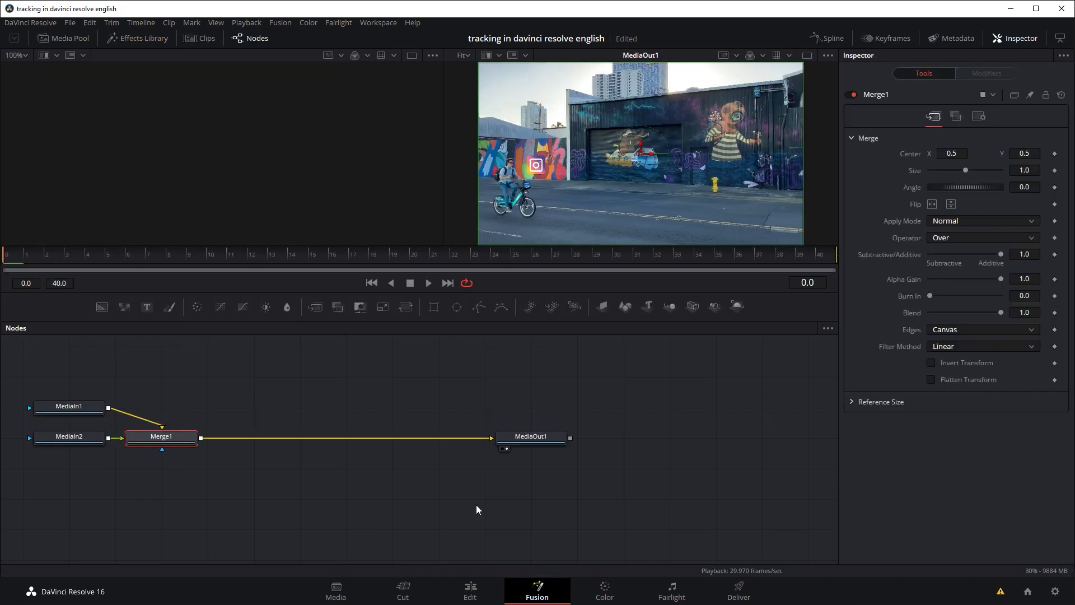
- Disconnect all links between the media inputs, Merge1 and MediaOut1, and shift Merge1 towards MediaOut1 to make room
drag(162, 437, 248, 441)
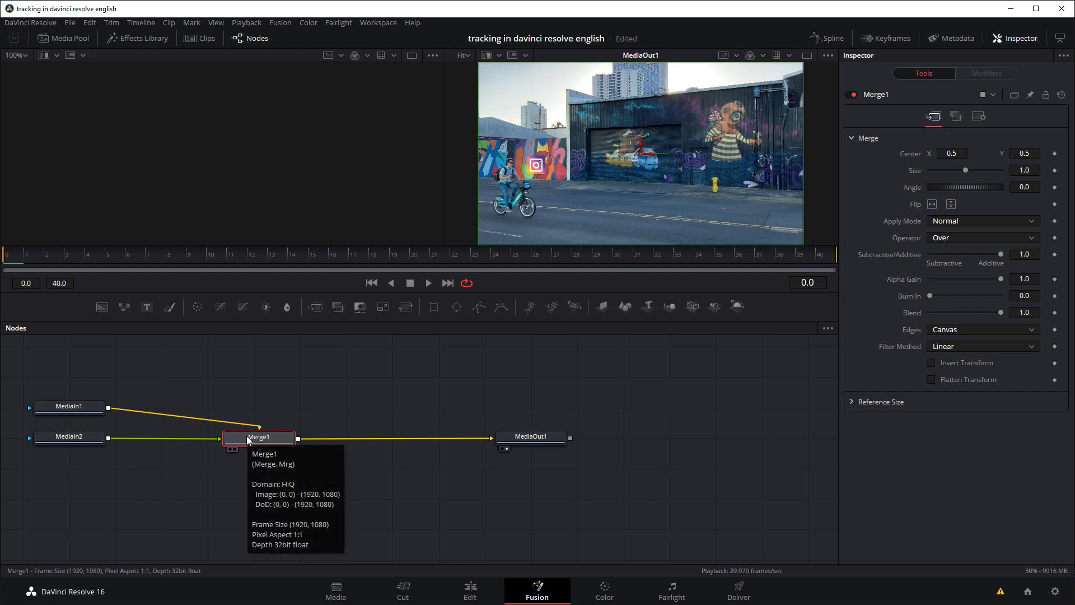
click(409, 438)
click(188, 438)
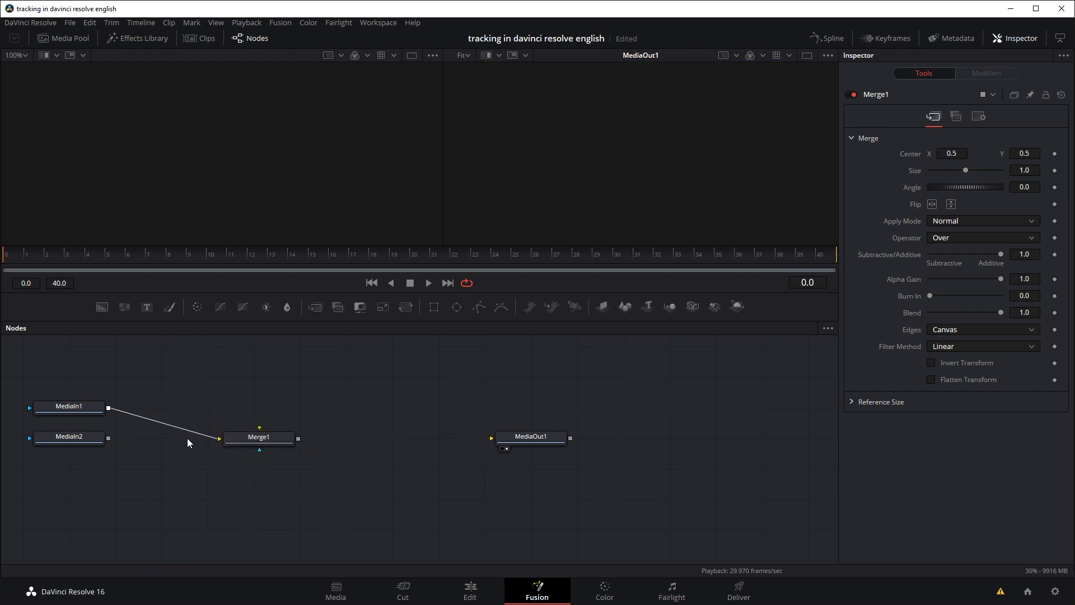
click(178, 427)
drag(247, 434, 331, 434)
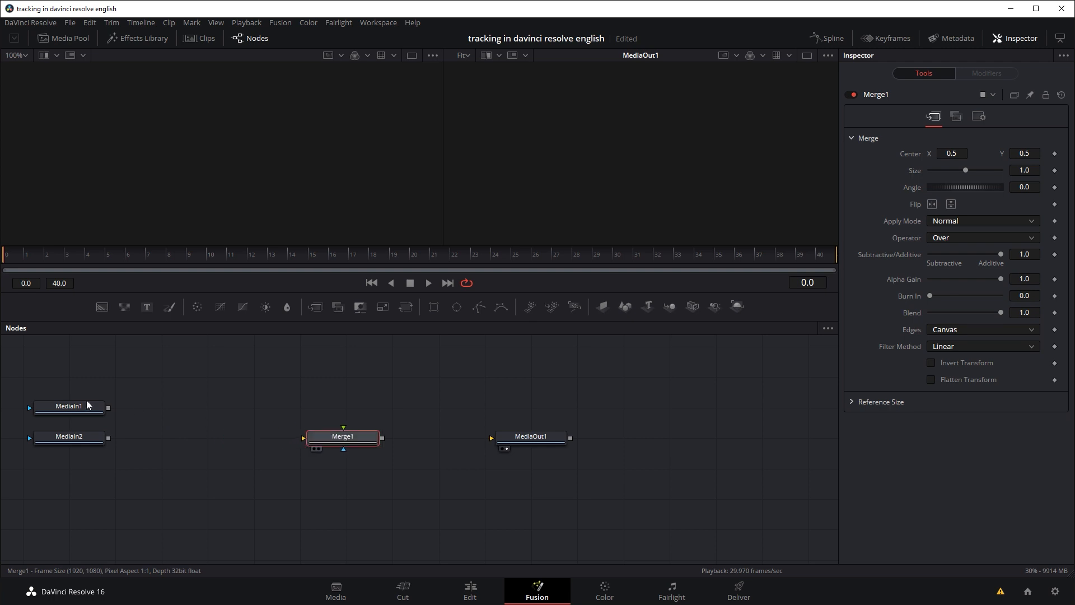
- Show MediaIn1 in the first viewer and scrub through its frames, ending at frame 0
click(79, 407)
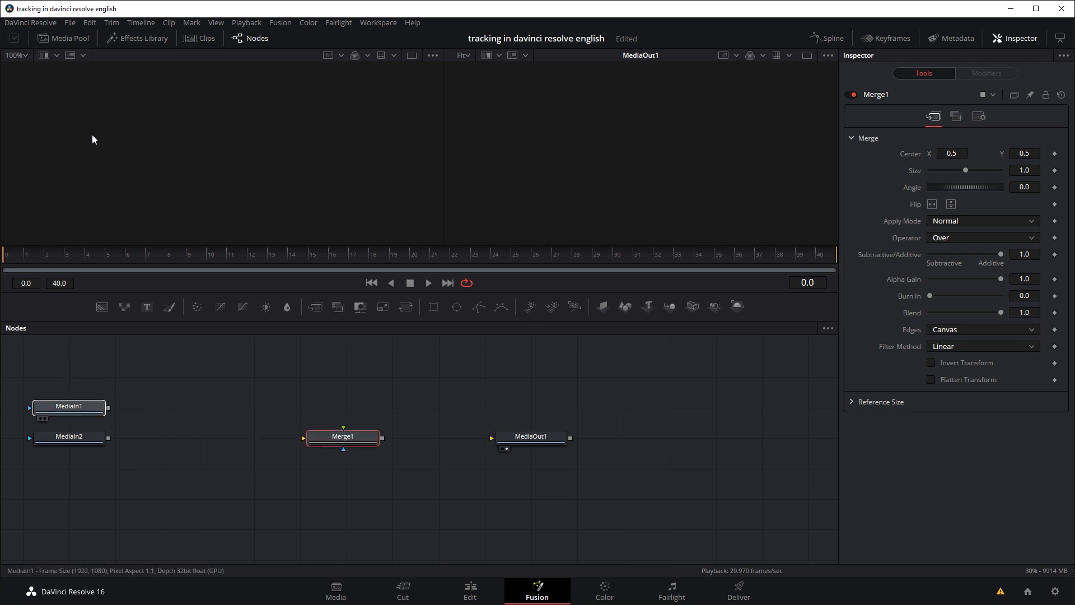
key(1)
drag(42, 254, 14, 252)
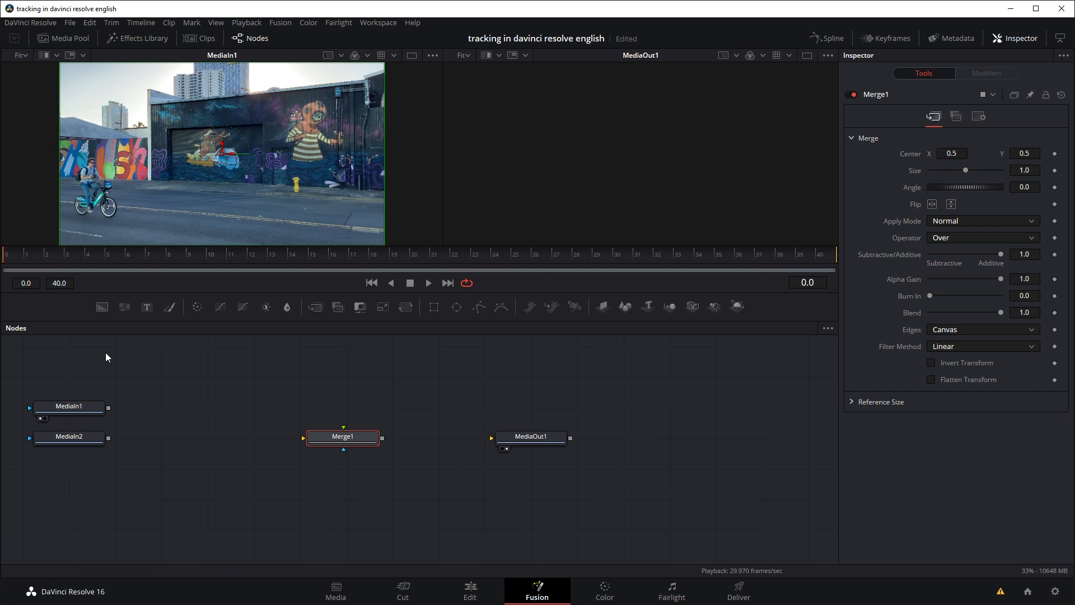
- Add a Planar Tracker node after MediaIn1
click(85, 408)
key(shift+space)
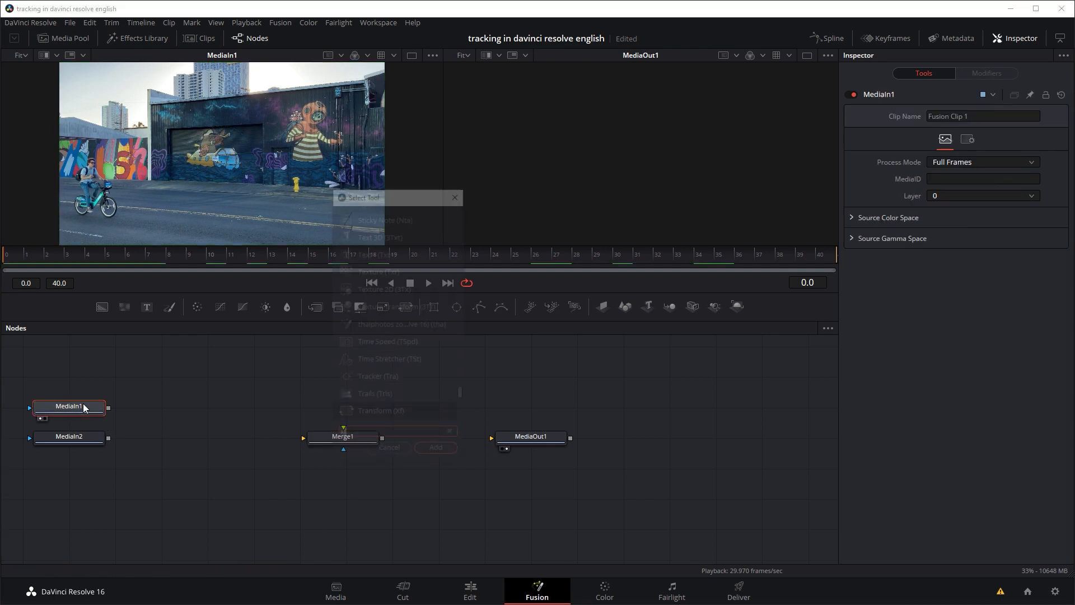
text(pla)
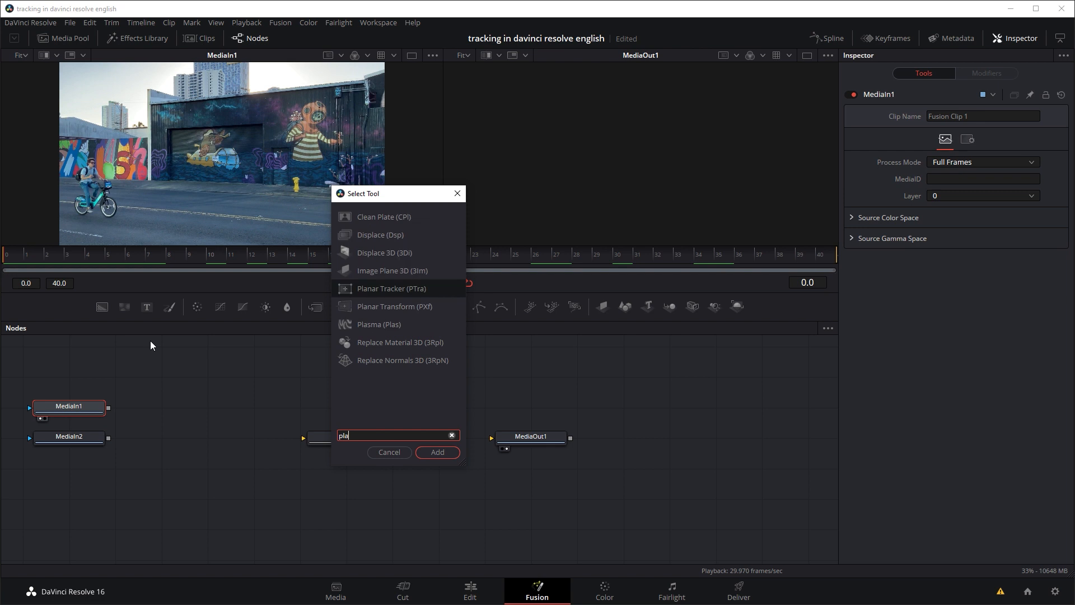
key(Return)
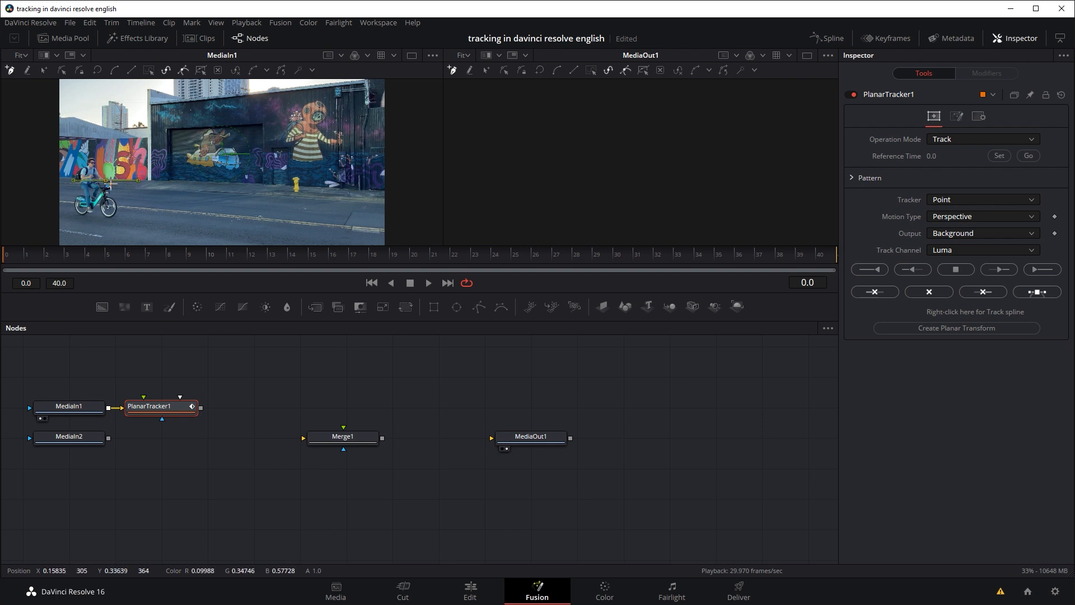
- Draw a closed tracking outline around the cyclist's legs and the bike frame in the MediaIn1 viewer
click(107, 195)
click(100, 203)
click(91, 205)
click(80, 201)
click(79, 181)
click(105, 181)
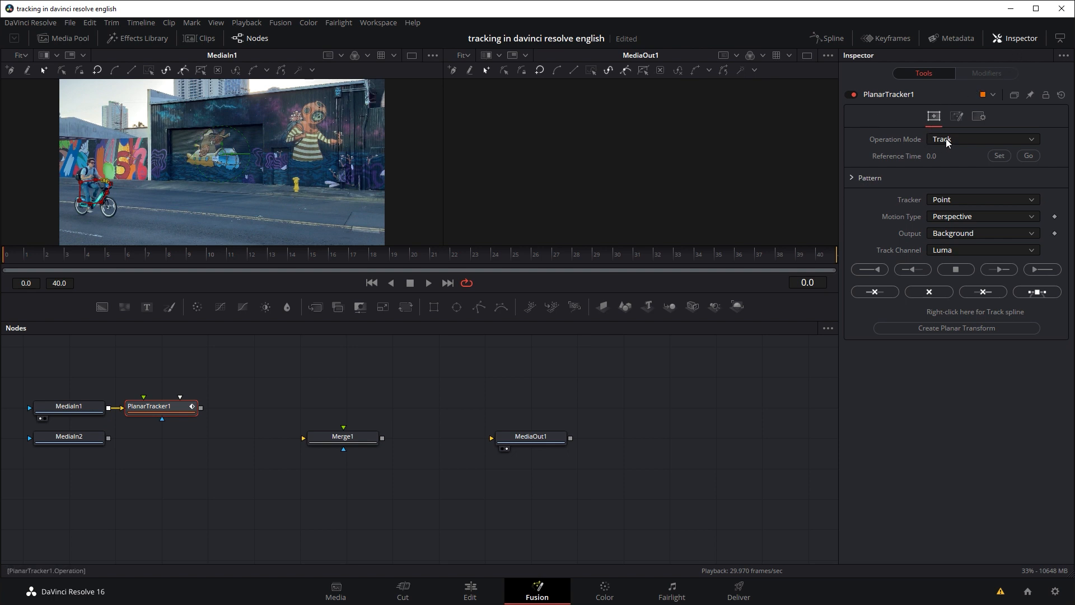
click(960, 200)
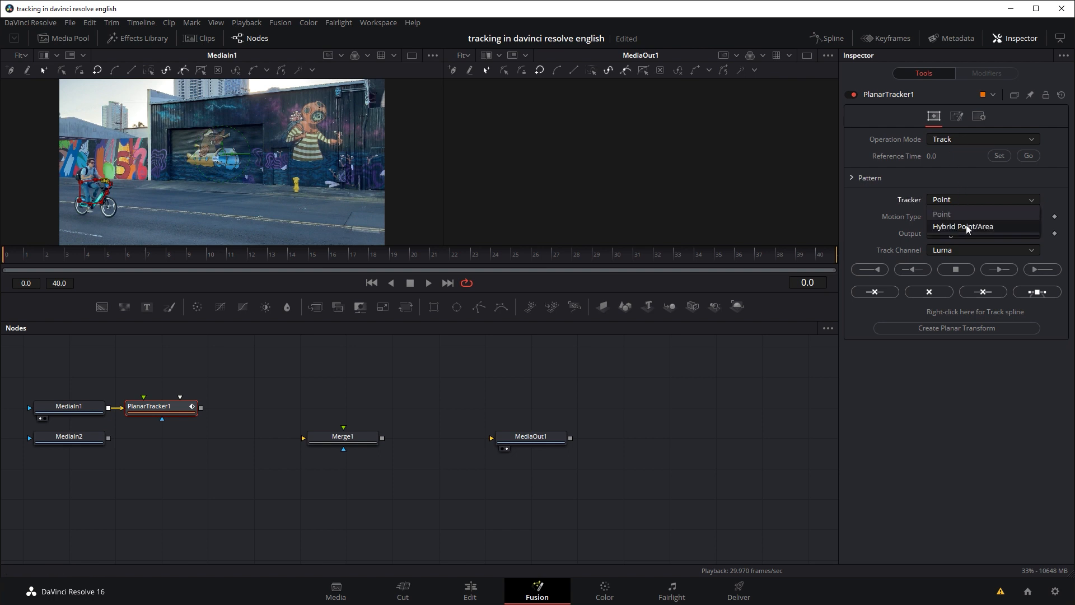
click(967, 227)
click(959, 199)
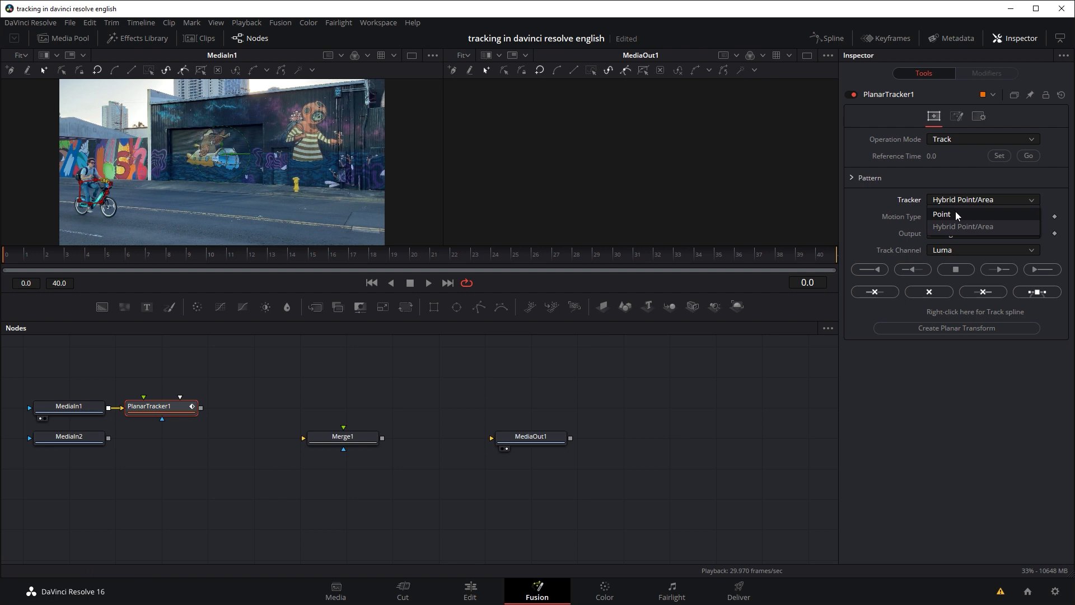
click(957, 215)
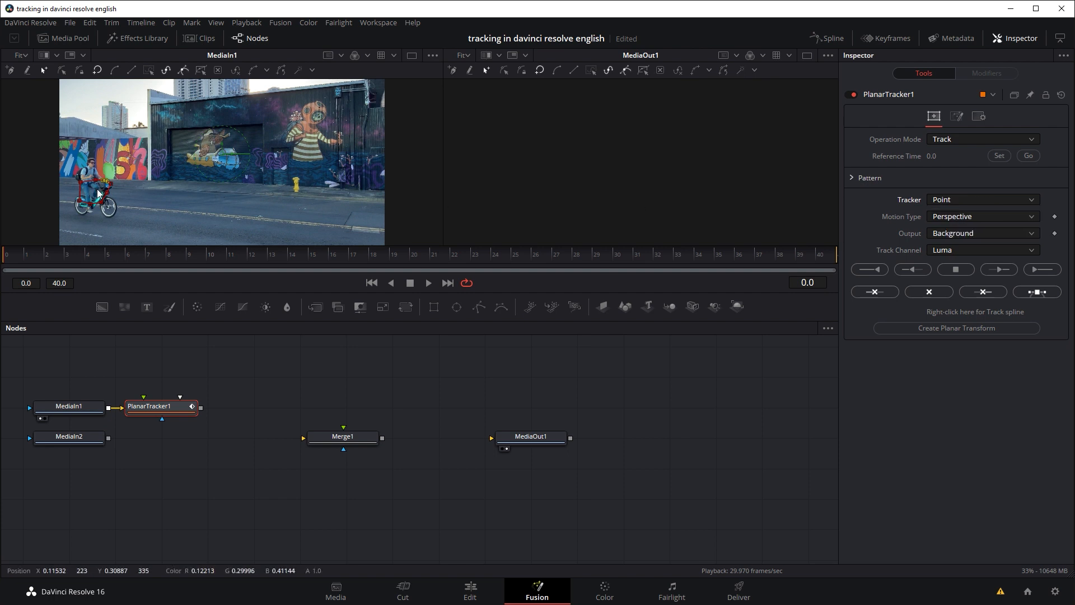
- Set the planar tracker's tracker type to Hybrid Point/Area
scroll(98, 193, up, 3)
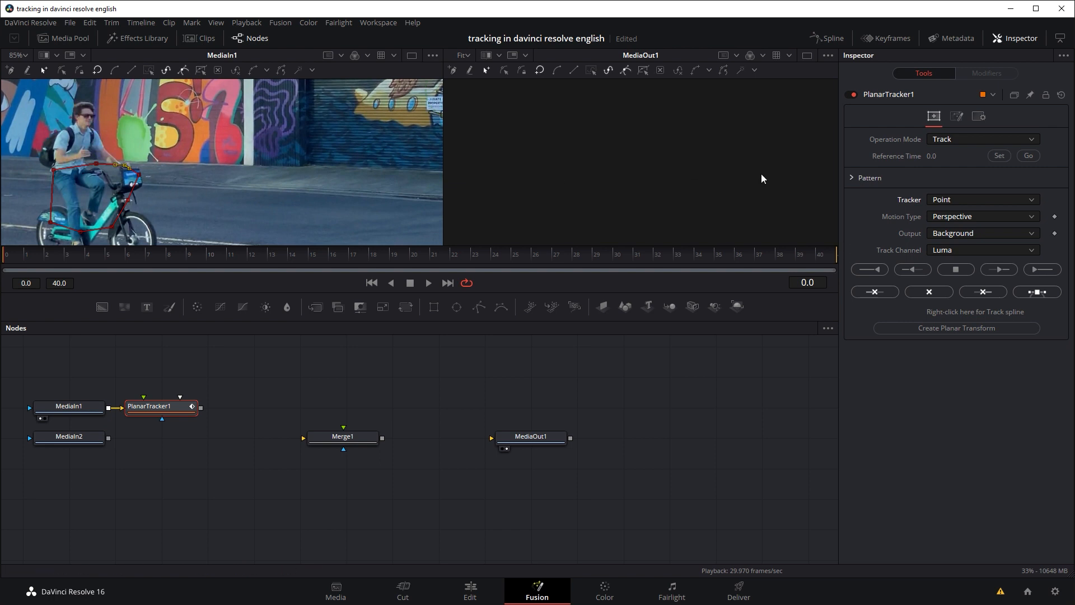
click(946, 208)
click(959, 221)
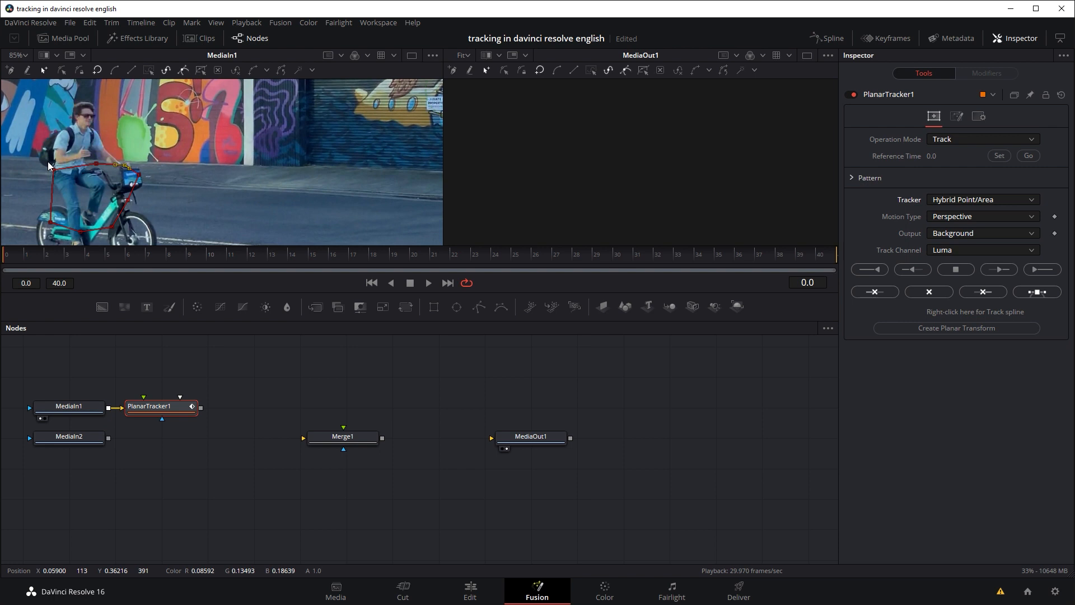
scroll(249, 189, down, 1)
scroll(249, 189, down, 1)
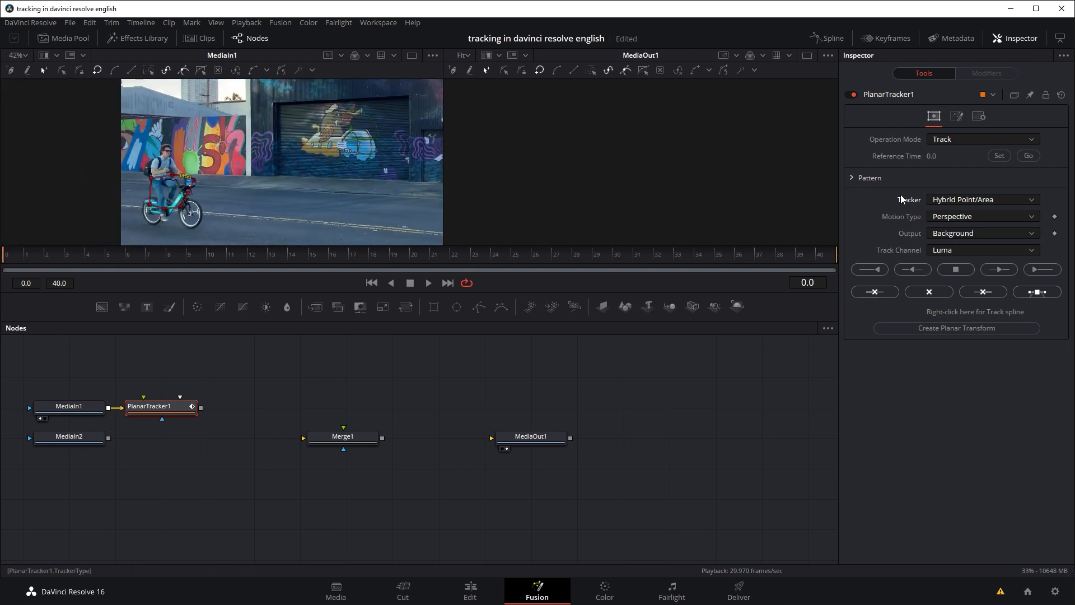
click(993, 199)
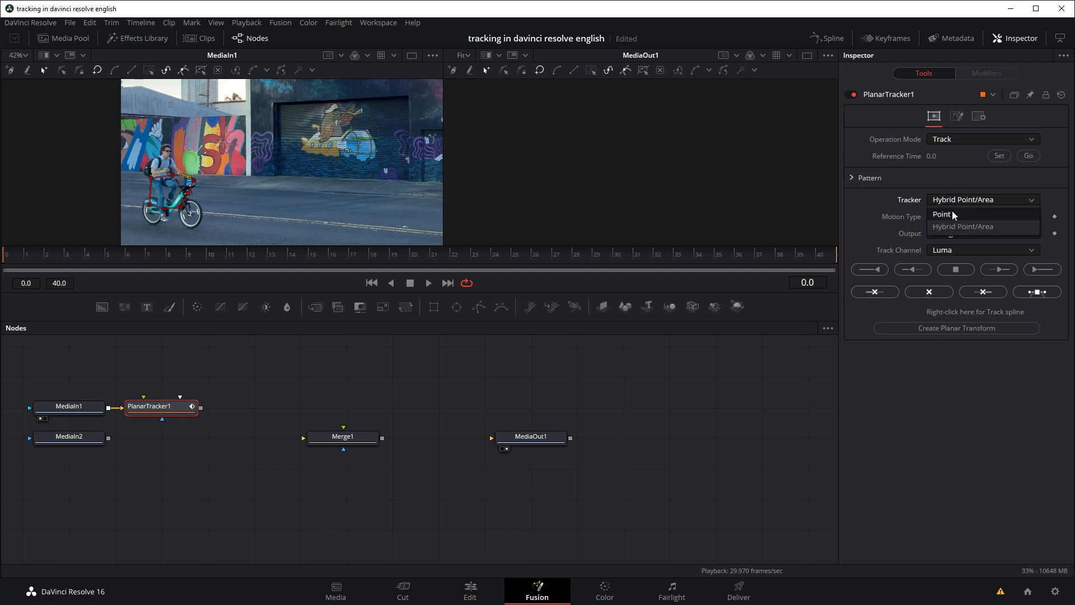
click(863, 197)
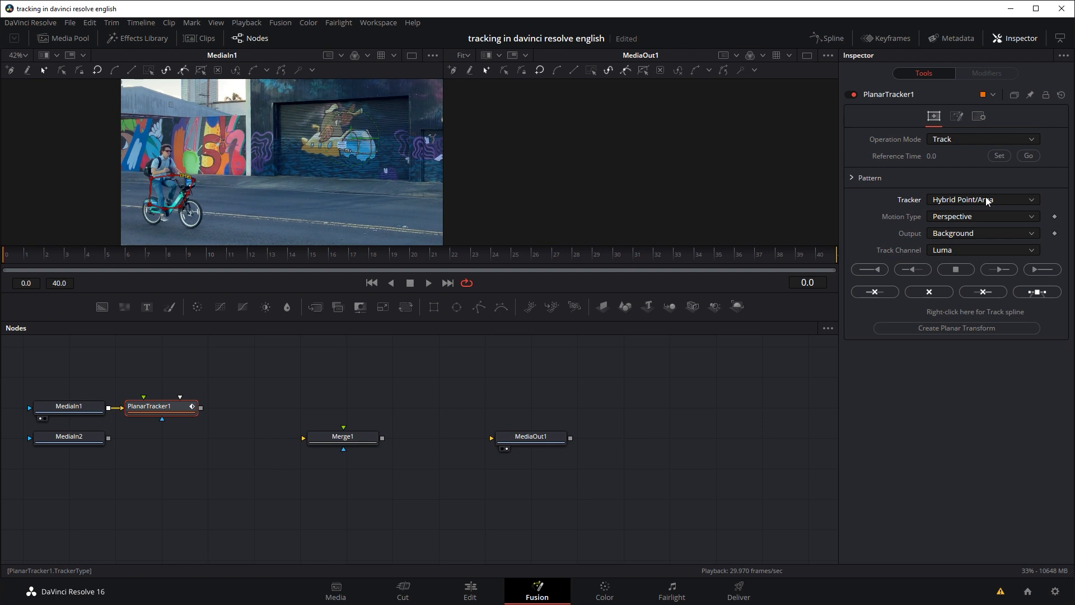
- Set the planar tracker's motion type to Translation and keep Luma as the track channel
click(950, 219)
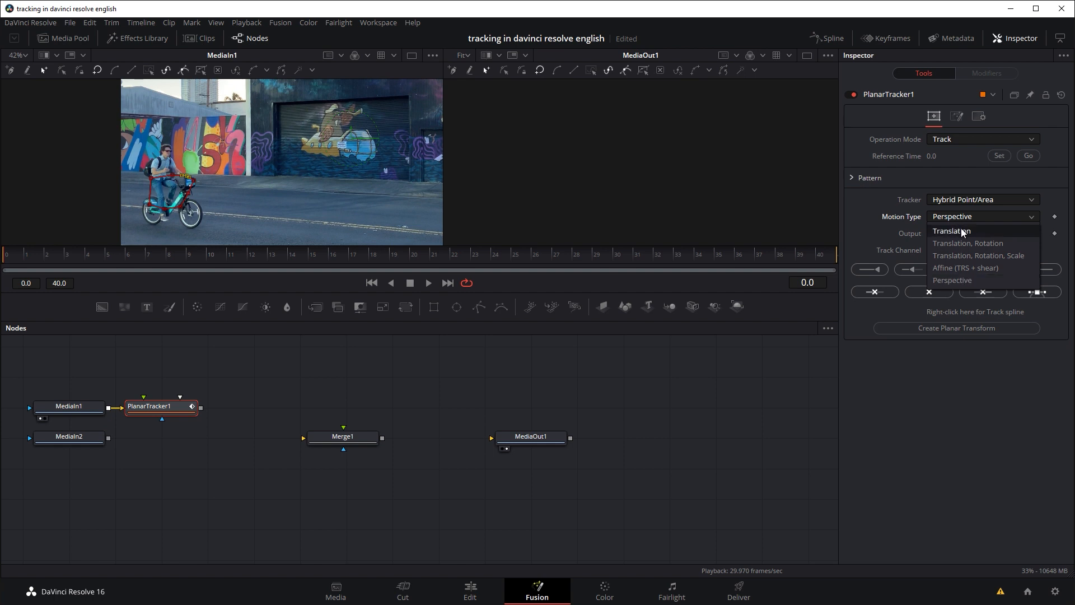
click(961, 231)
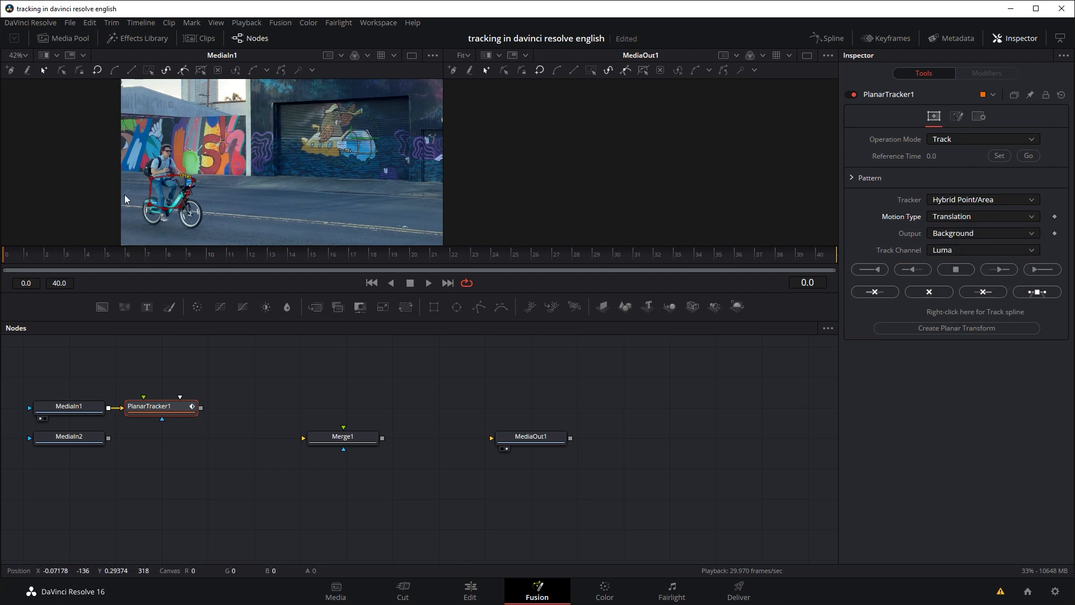
click(949, 253)
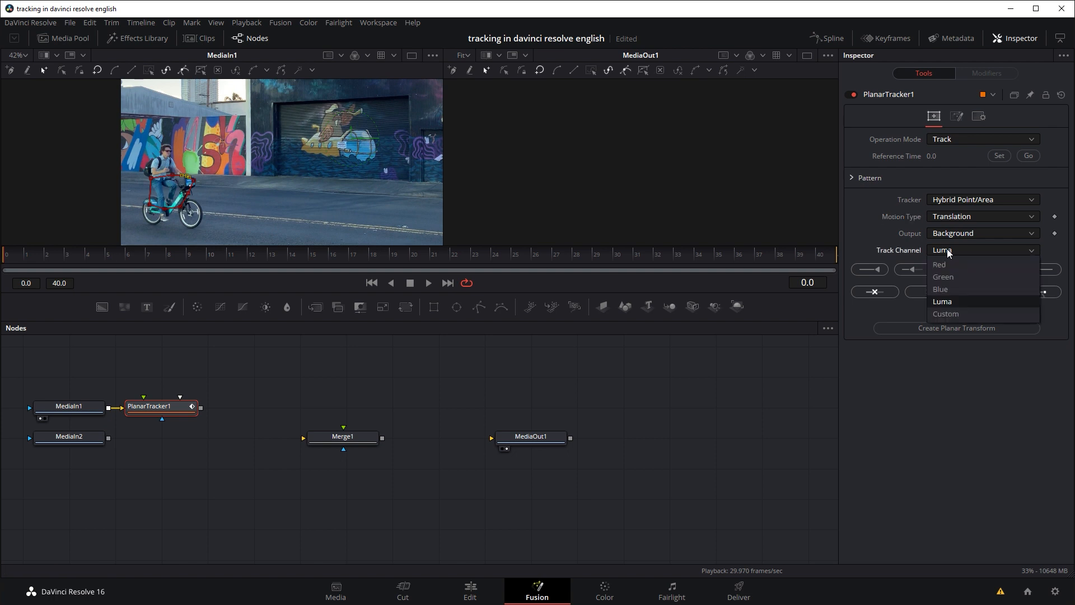
click(945, 302)
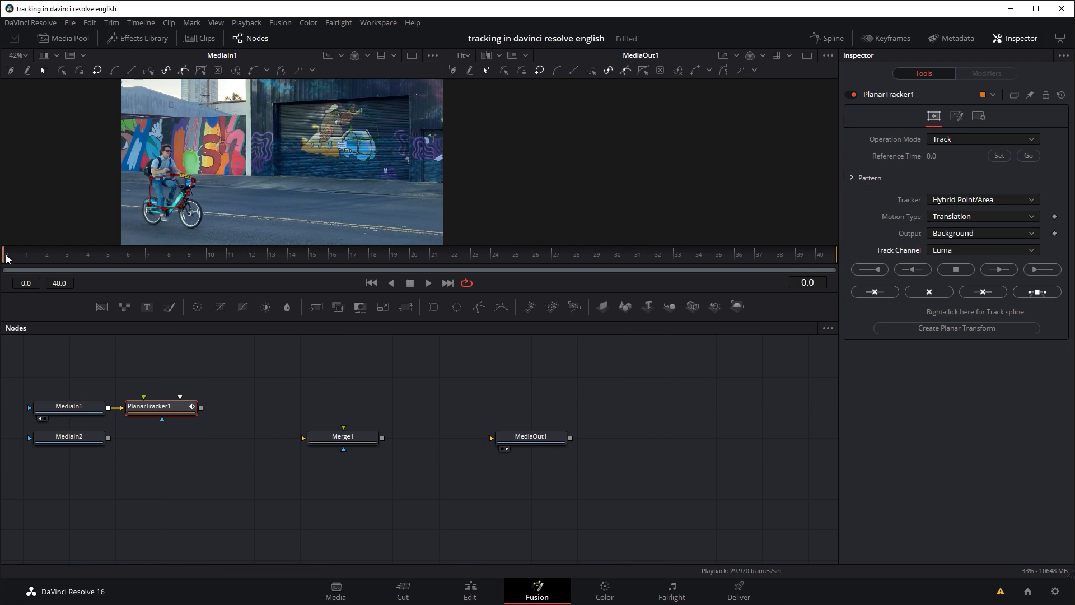
- Track the outlined area from frame 0 to the end of the clip, and scrub back to frame 1 to check the track
mouse_move(8, 257)
mouse_down()
mouse_move(128, 258)
mouse_move(5, 261)
mouse_up()
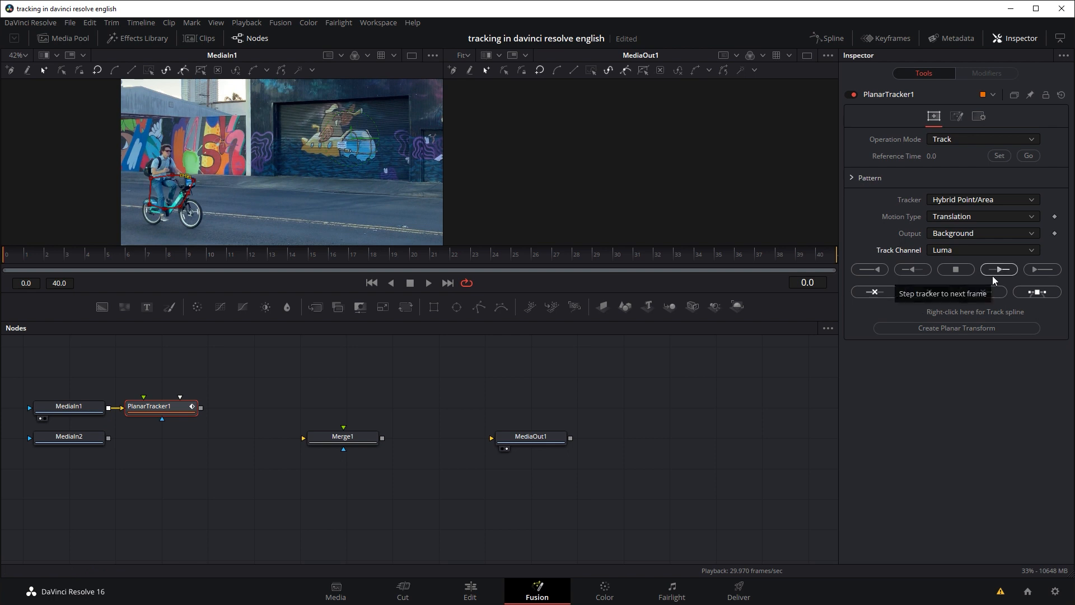
click(1044, 272)
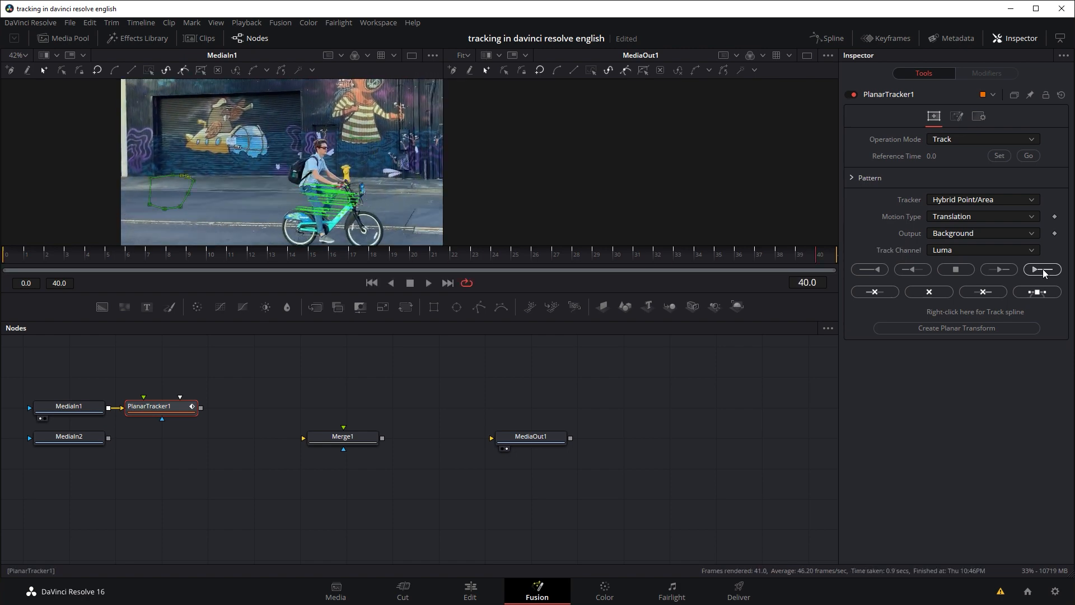
drag(95, 259, 26, 259)
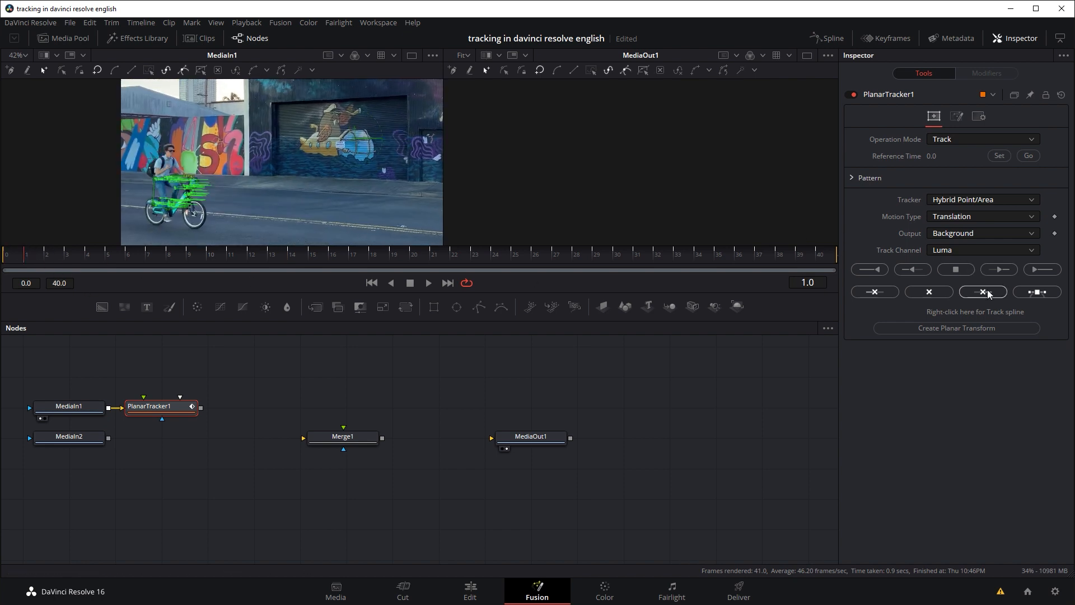
- Create a Planar Transform from the tracking data and place its node above PlanarTracker1
click(964, 329)
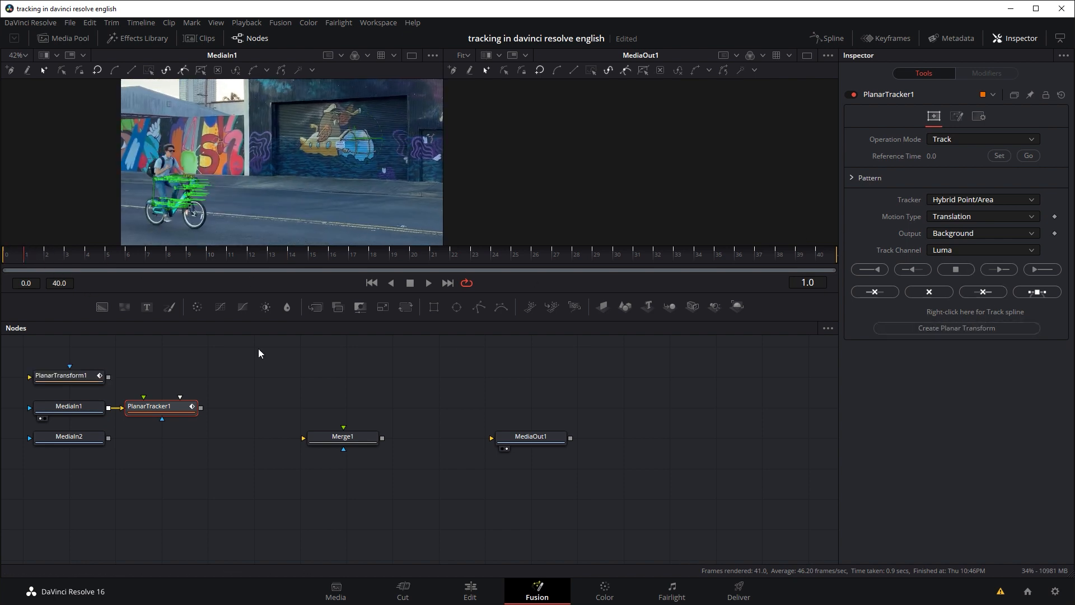
drag(76, 373, 183, 370)
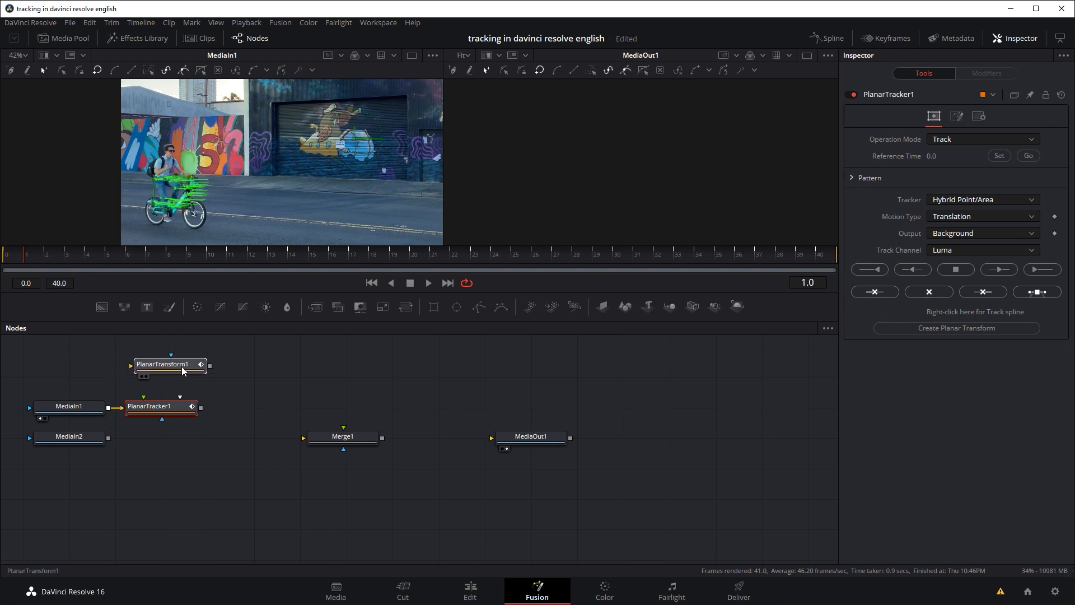
- Feed MediaIn2 into PlanarTransform1, show PlanarTransform1 in the second viewer, and play the clip to check the logo's motion
click(183, 370)
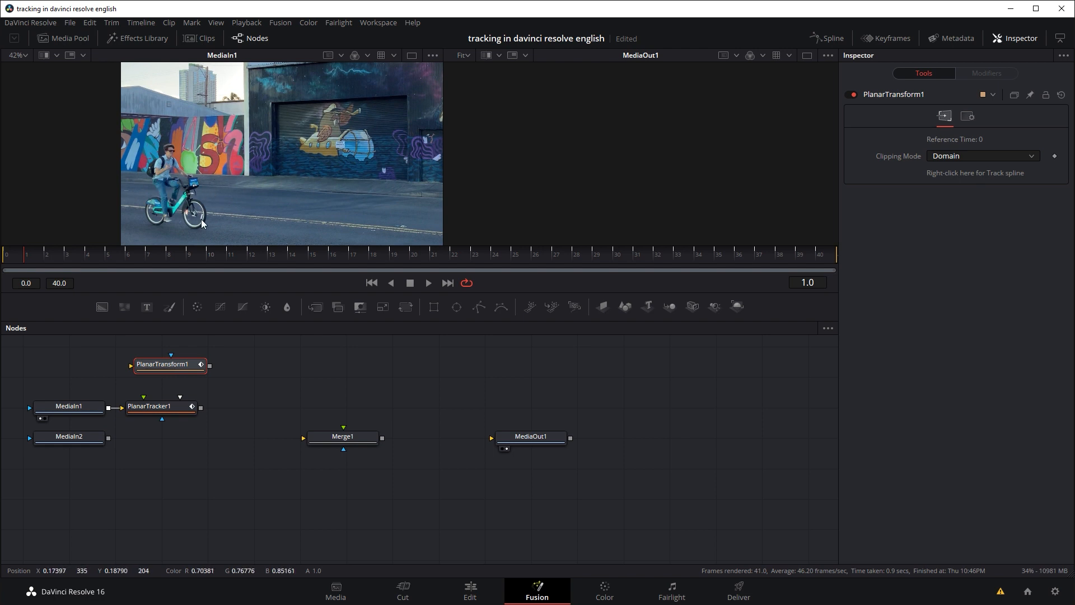
drag(104, 437, 591, 182)
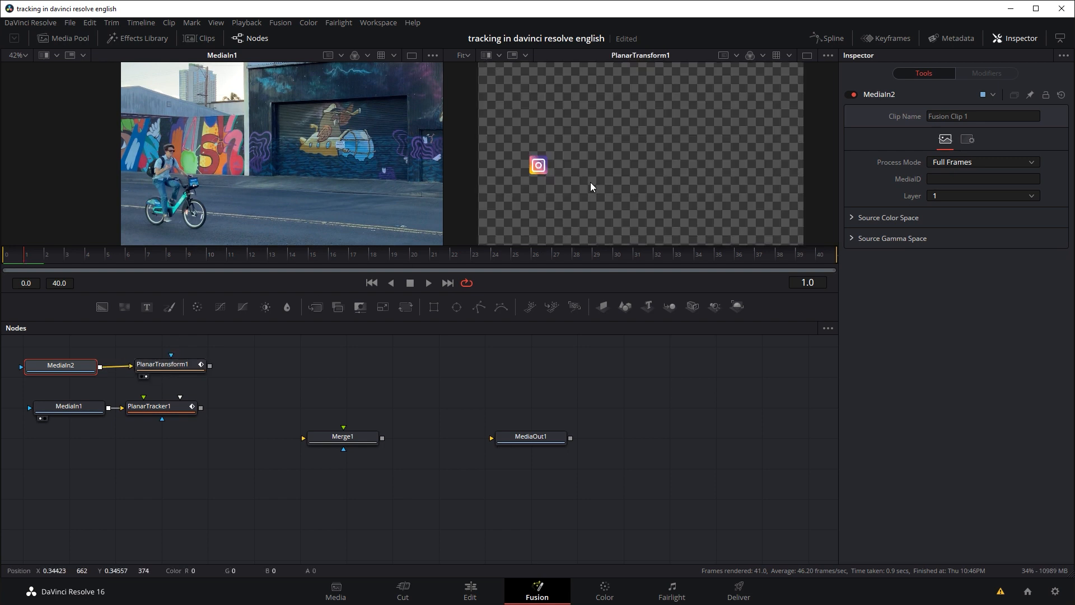
key(space)
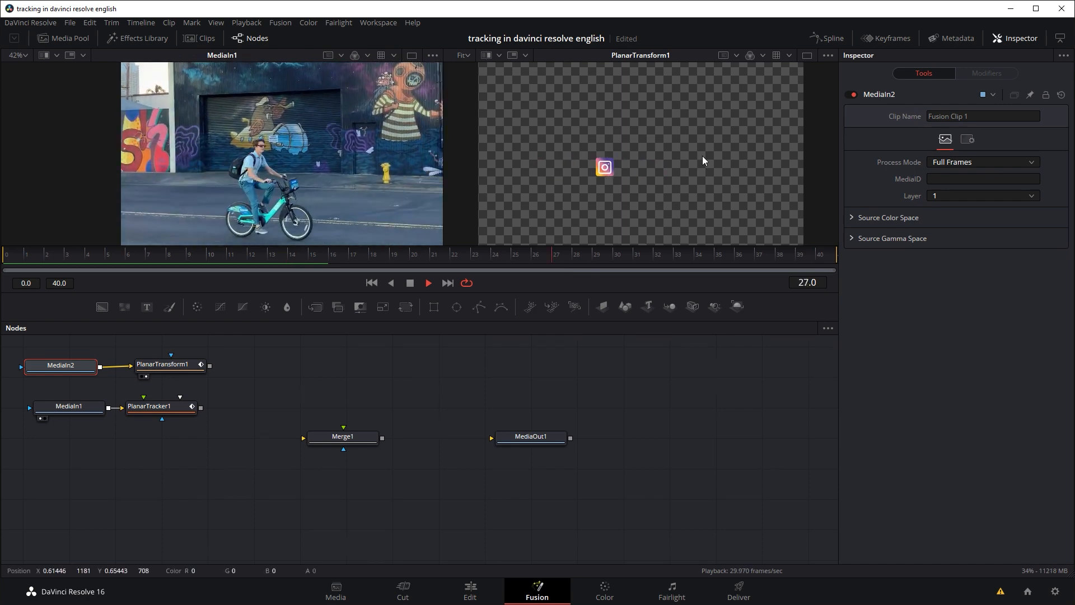
key(space)
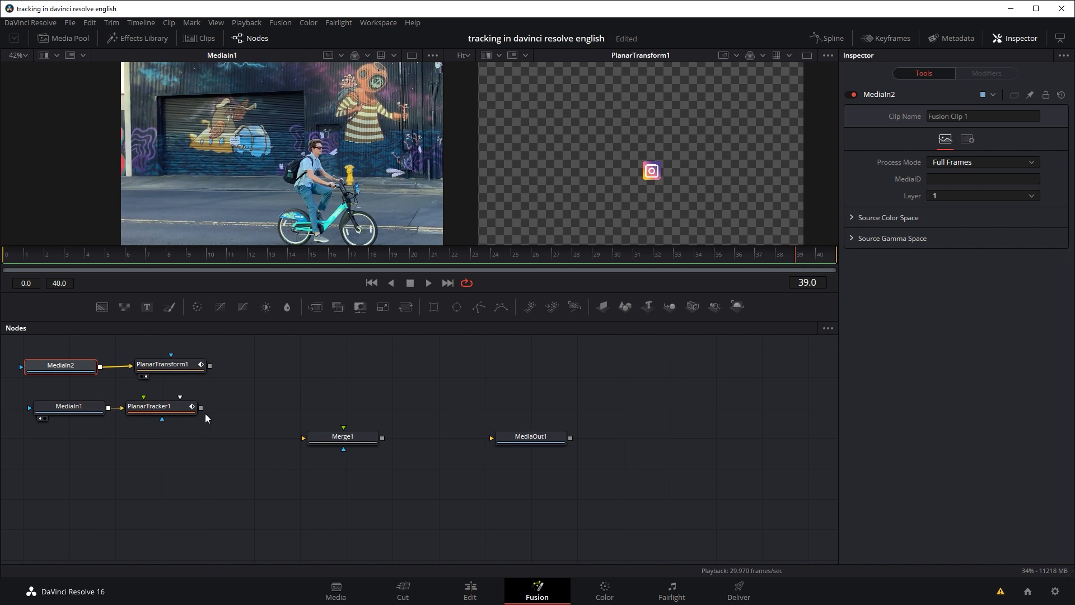
- Connect PlanarTracker1 to Merge1 as the background and PlanarTransform1 to Merge1 as the foreground
drag(201, 407, 336, 439)
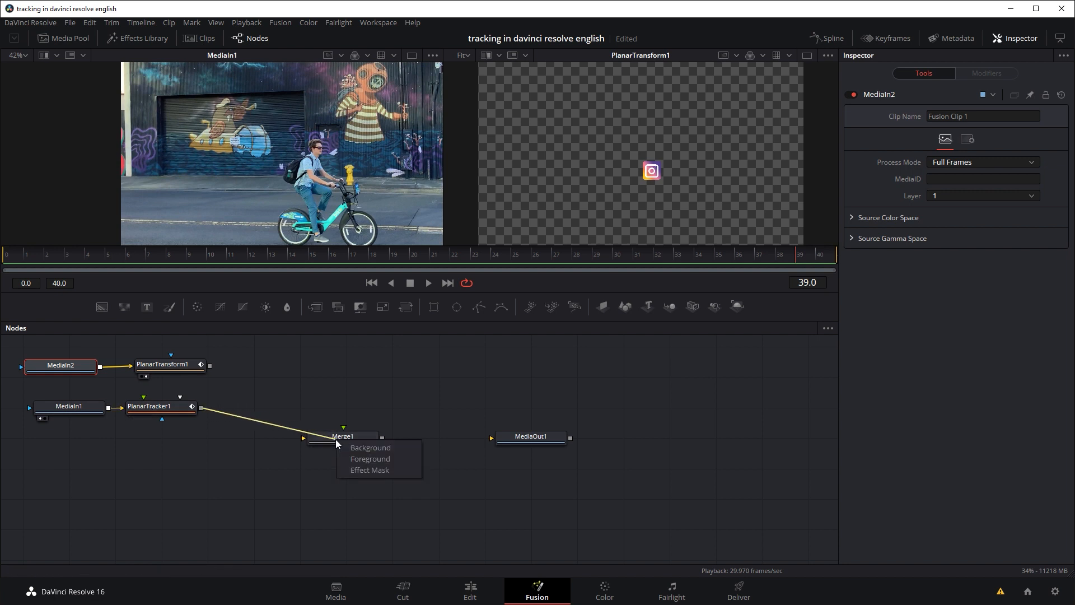
click(373, 445)
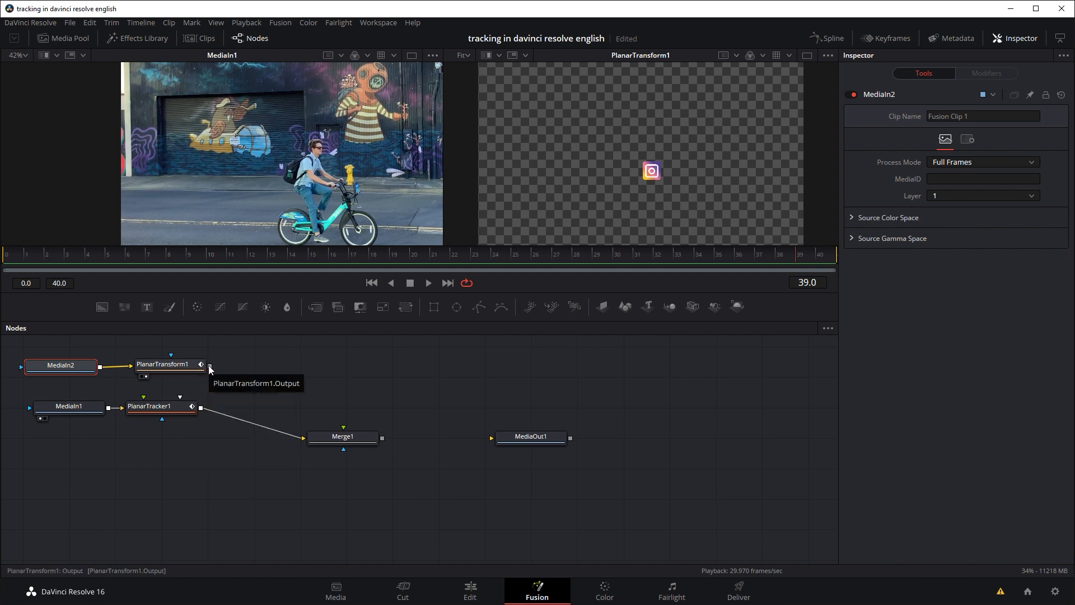
drag(209, 365, 347, 441)
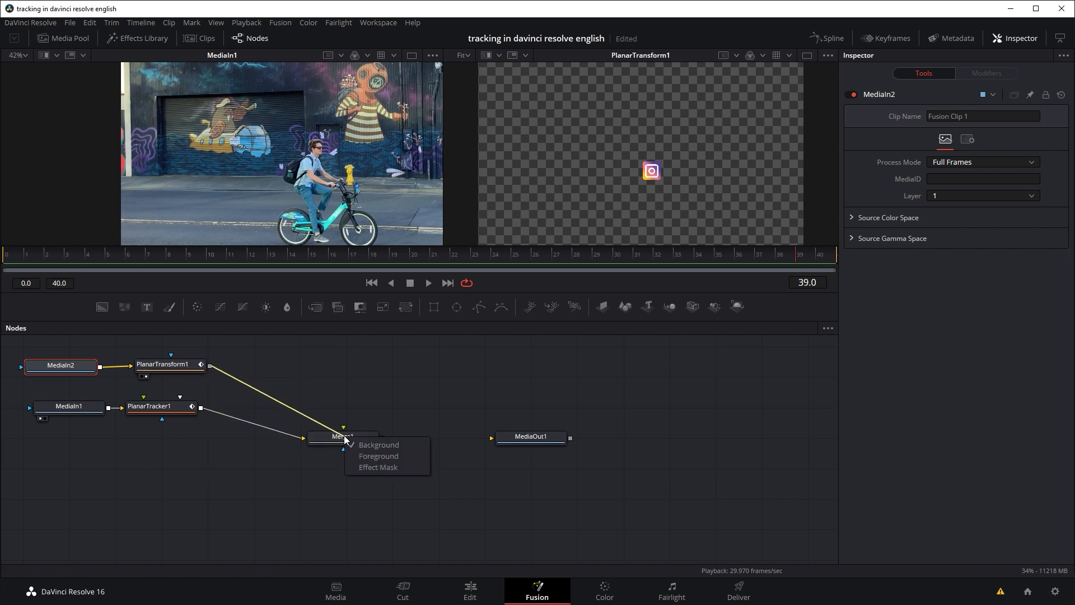
click(381, 455)
- Show Merge1 in the second viewer and play the composite, stopping at frame 21
key(2)
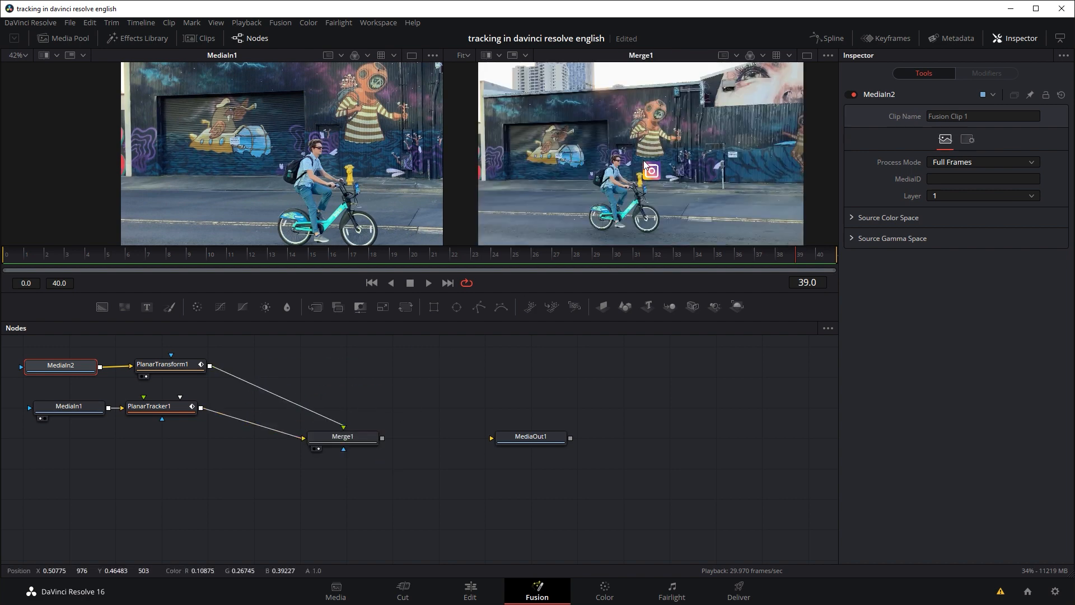
click(103, 258)
key(space)
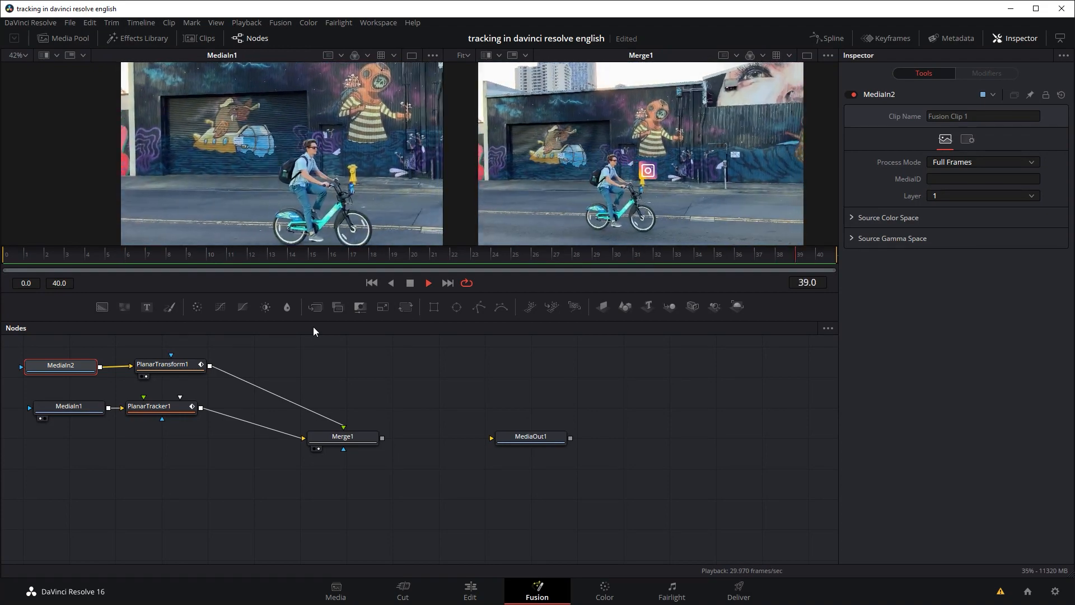
key(space)
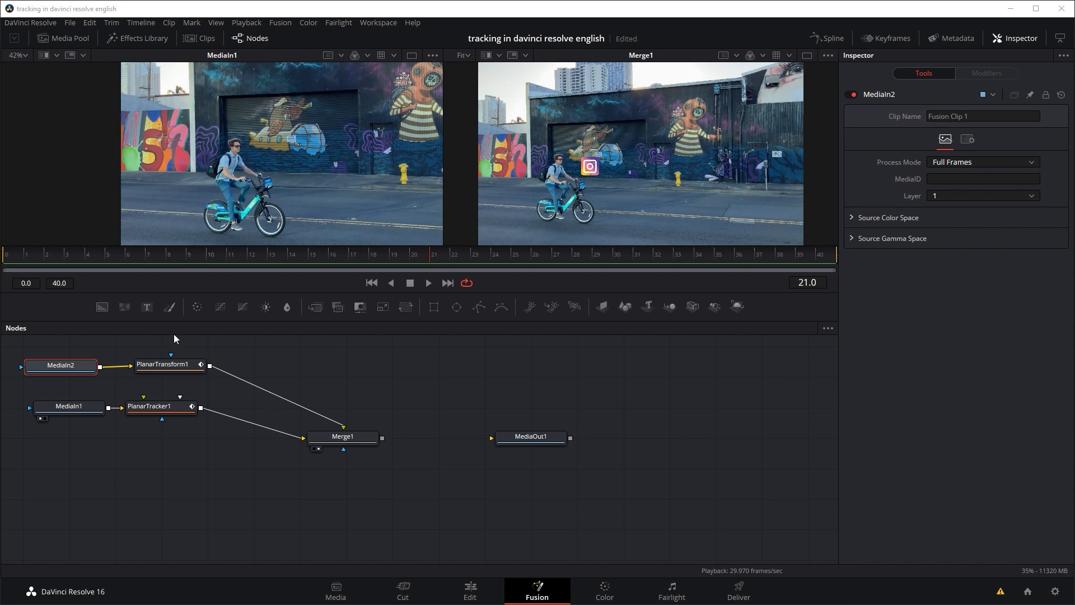
- Make room between MediaIn2 and PlanarTransform1 and insert a Transform node there
drag(167, 367, 267, 369)
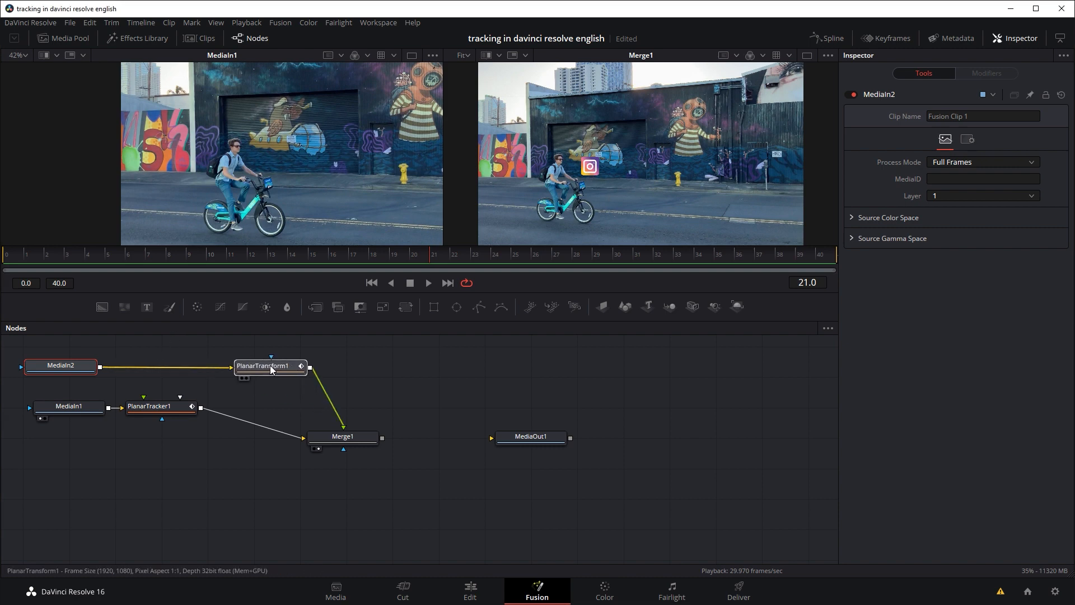
click(70, 372)
drag(69, 369, 68, 368)
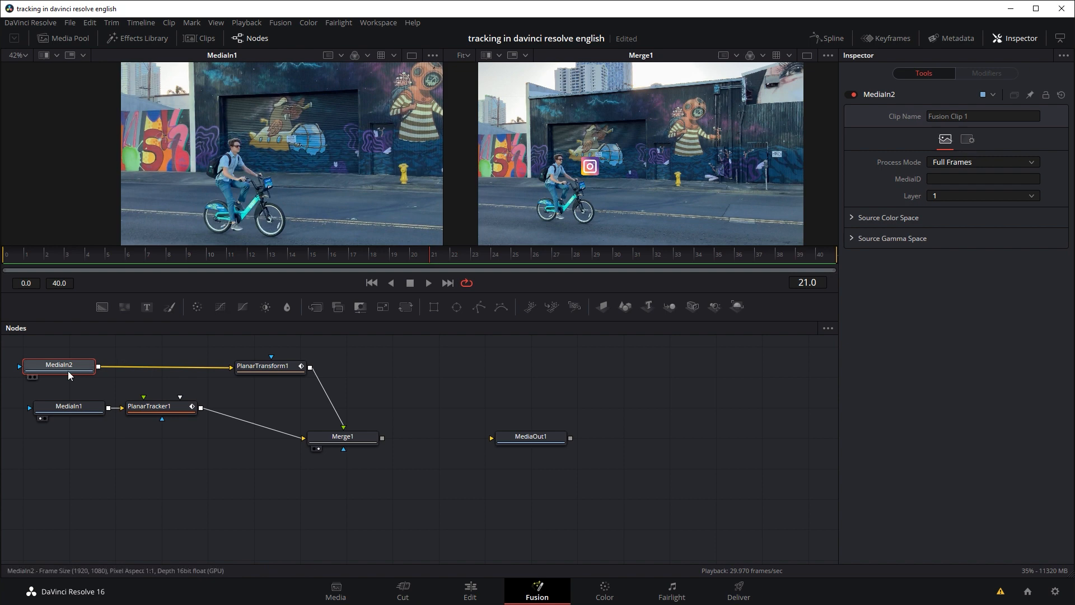
key(shift+space)
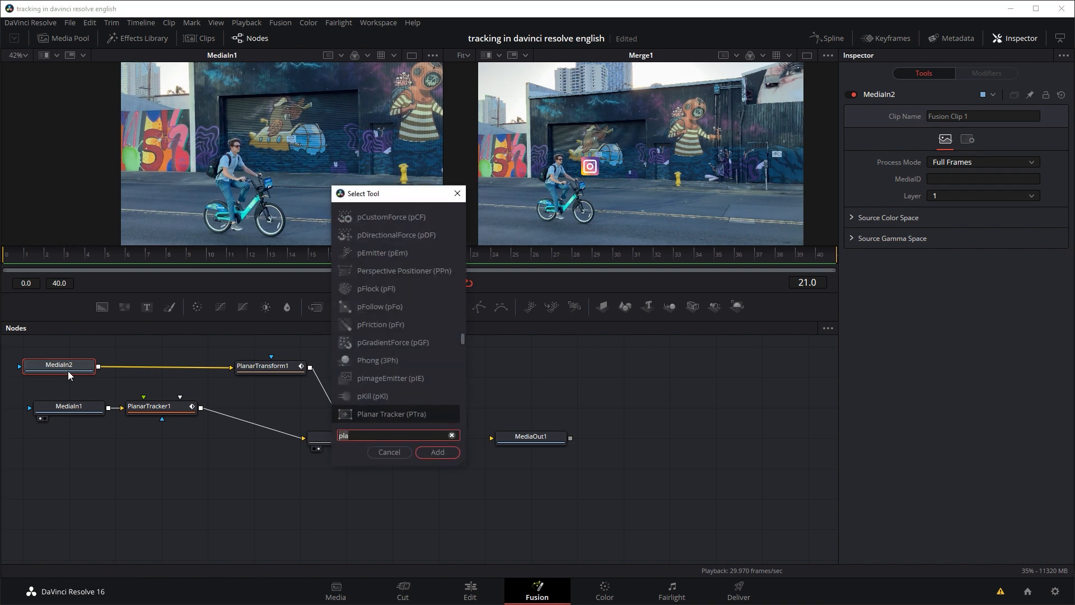
text(trans)
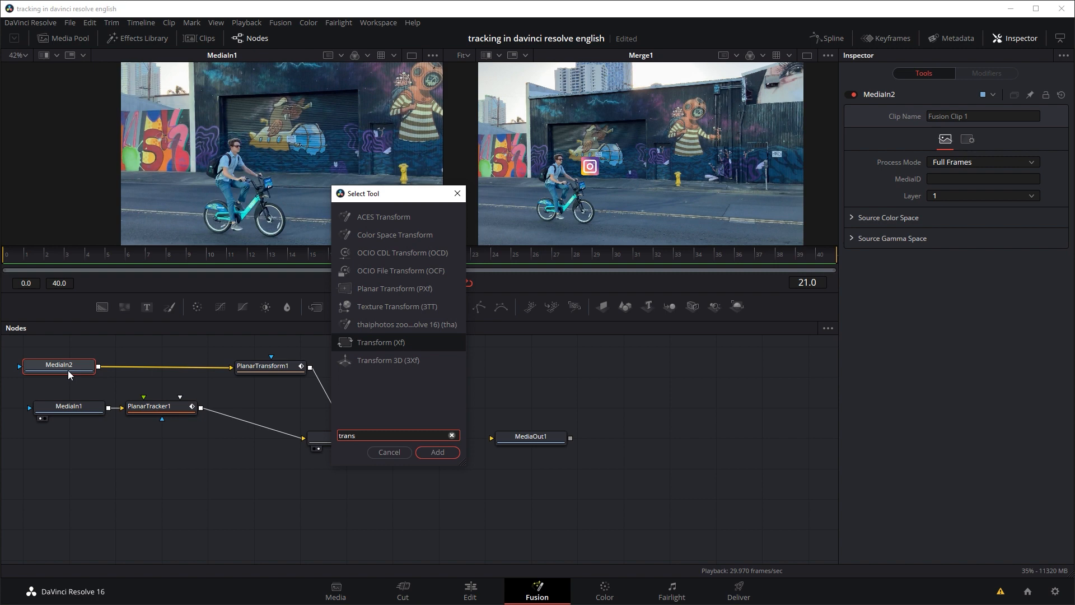
key(Return)
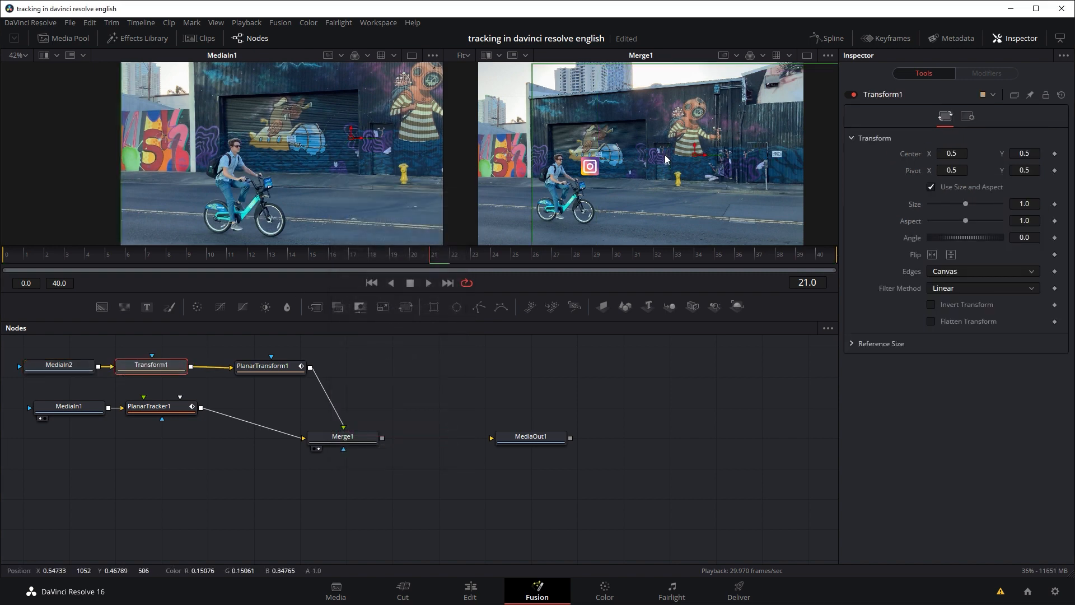
- Move the logo's Transform center to about X 0.52, Y 0.46, keep size 1.0, and play the result
mouse_move(695, 152)
mouse_down()
mouse_move(708, 162)
mouse_move(707, 152)
mouse_move(702, 163)
mouse_up()
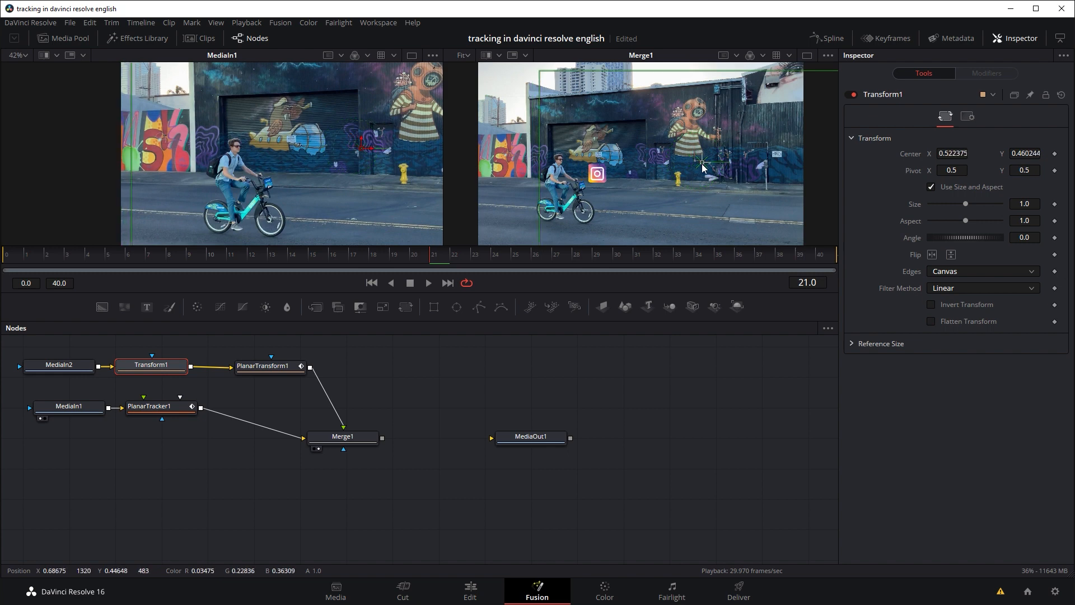
drag(966, 204, 965, 204)
key(space)
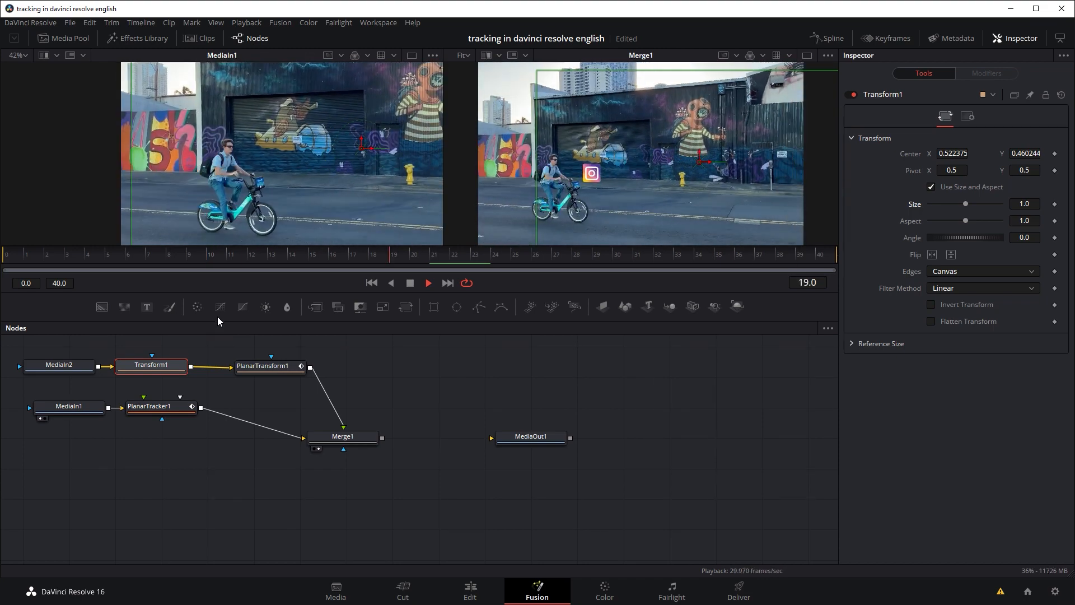
key(space)
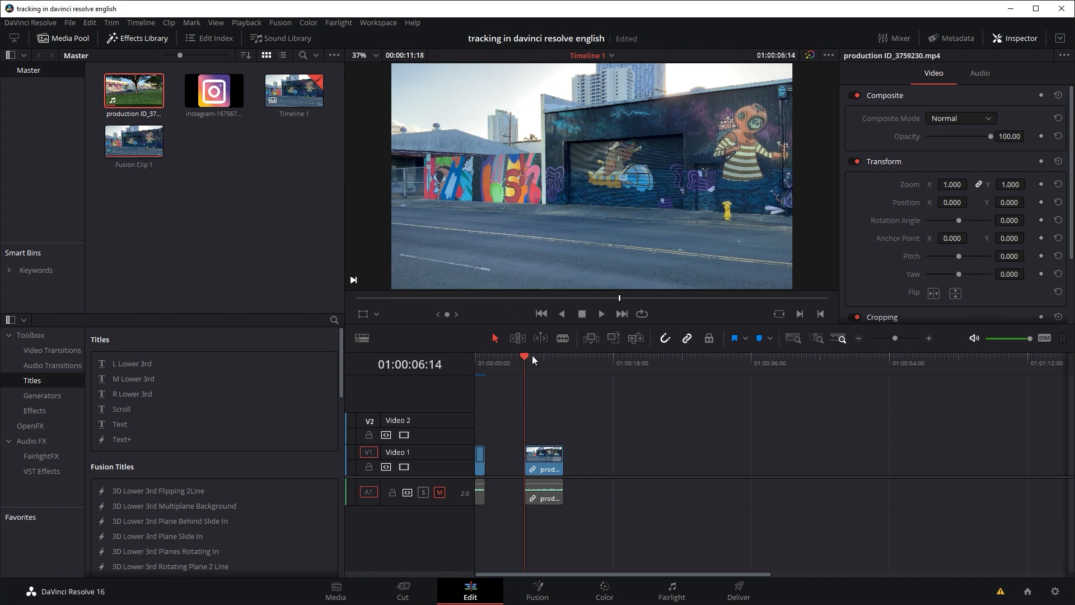
- Scrub through the second clip on the Video 1 track and convert it into a new Fusion clip
drag(532, 355, 551, 357)
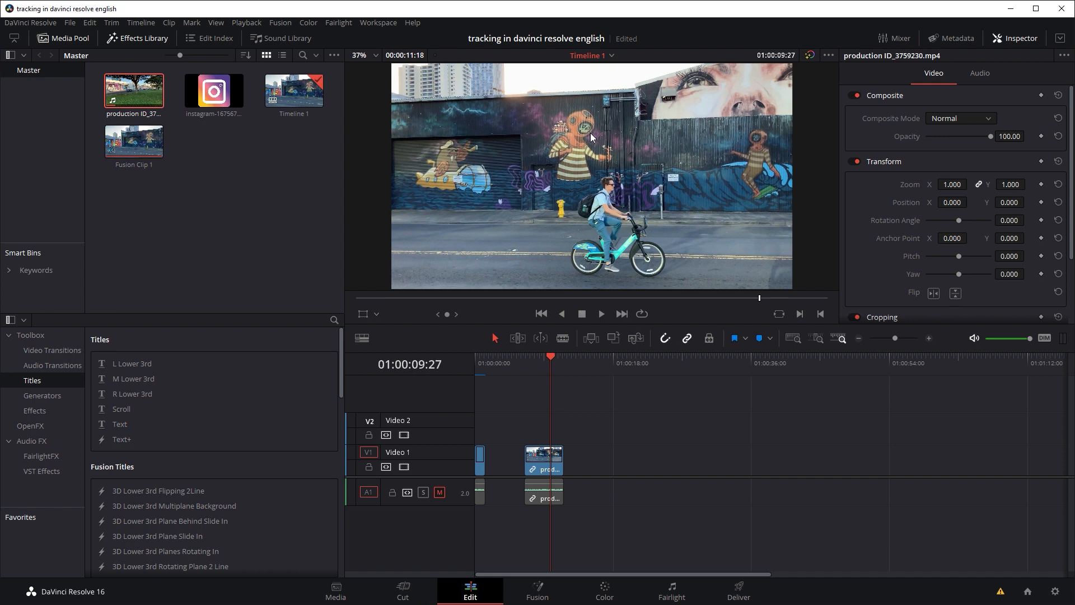
drag(550, 354, 543, 357)
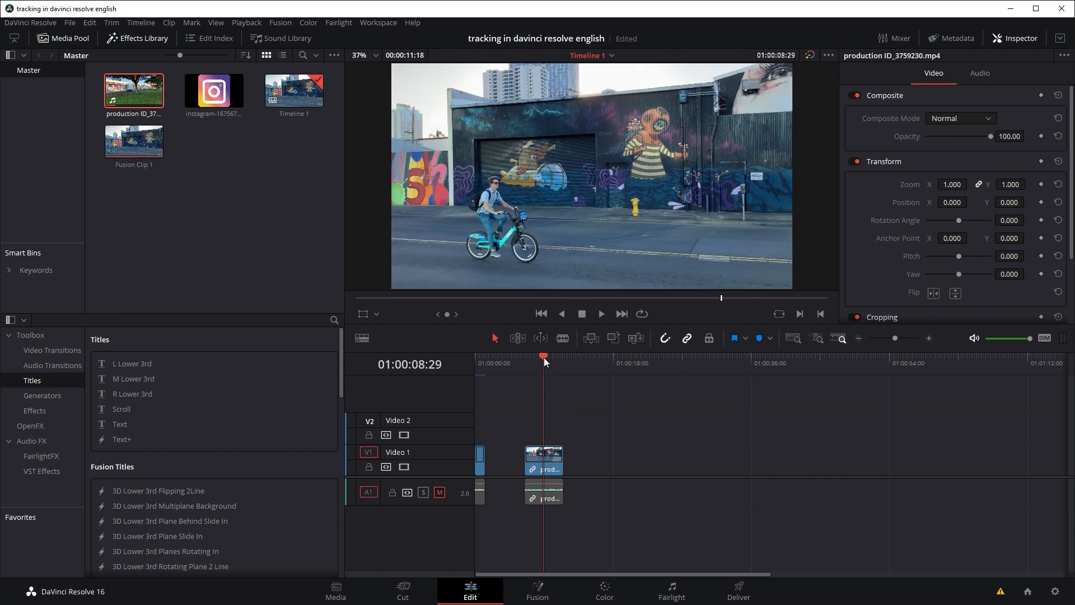
right_click(551, 462)
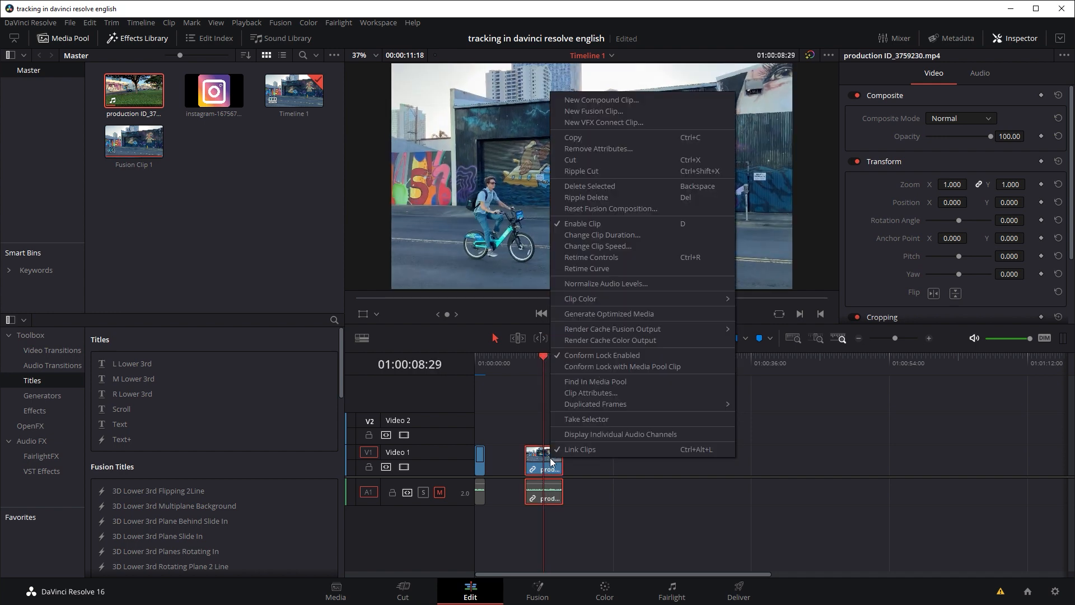
click(597, 109)
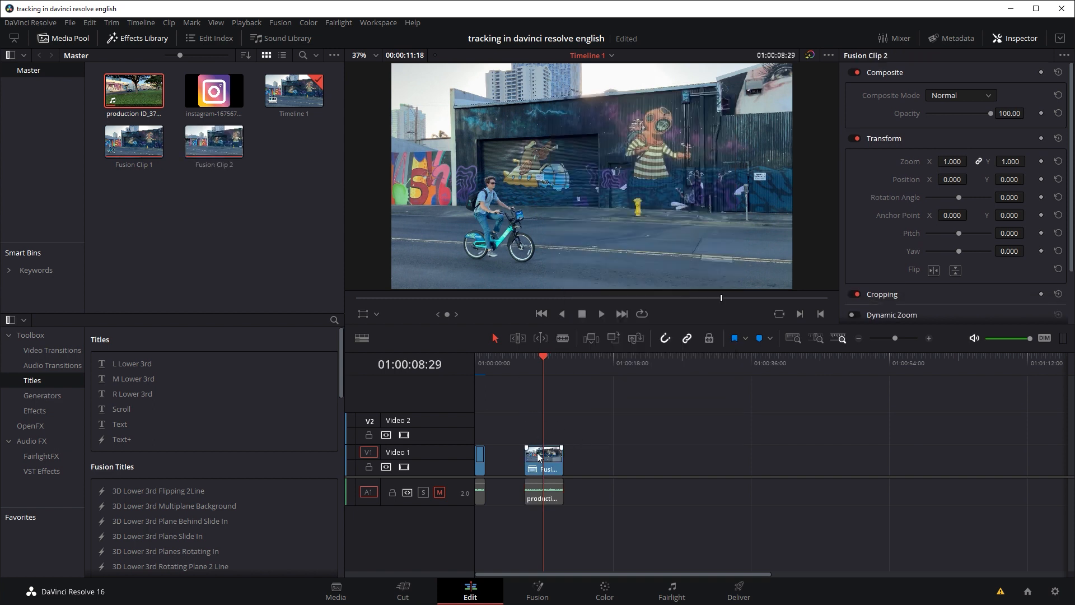
- Open the new Fusion clip's composition and insert a Planar Tracker between MediaIn1 and MediaOut1
click(541, 588)
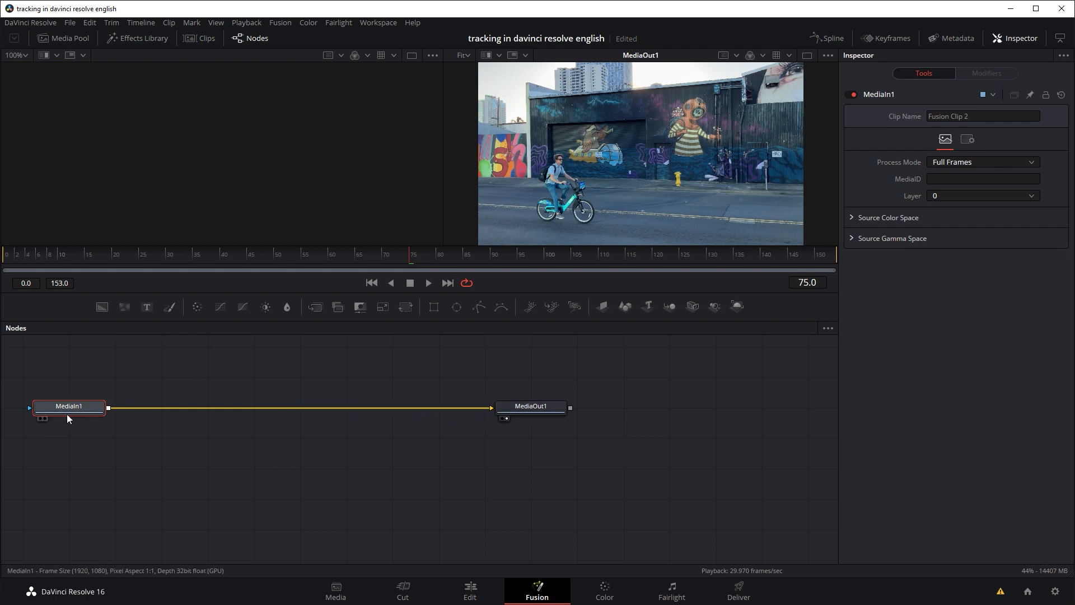
key(shift+space)
text(pla)
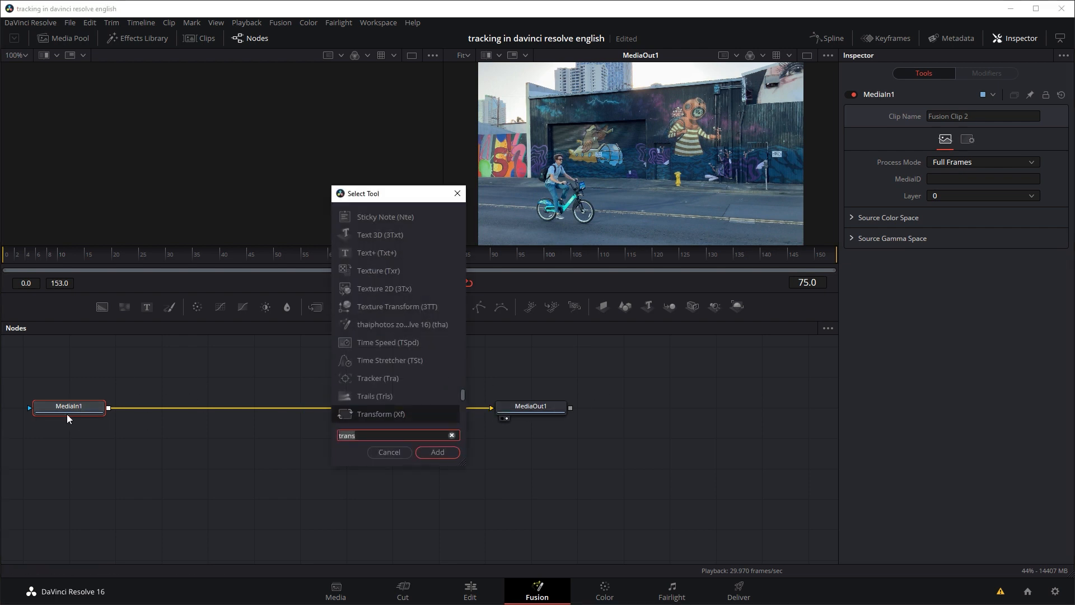
key(Return)
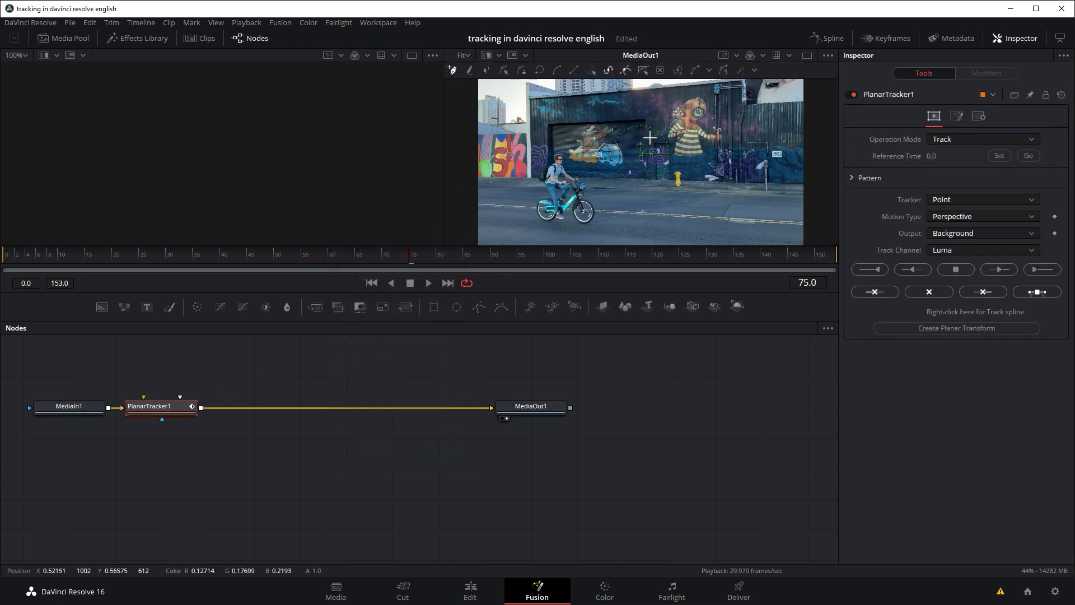
- At frame 0, outline the diver mural's head on the wall with a closed four-point tracking shape
drag(291, 256, 3, 259)
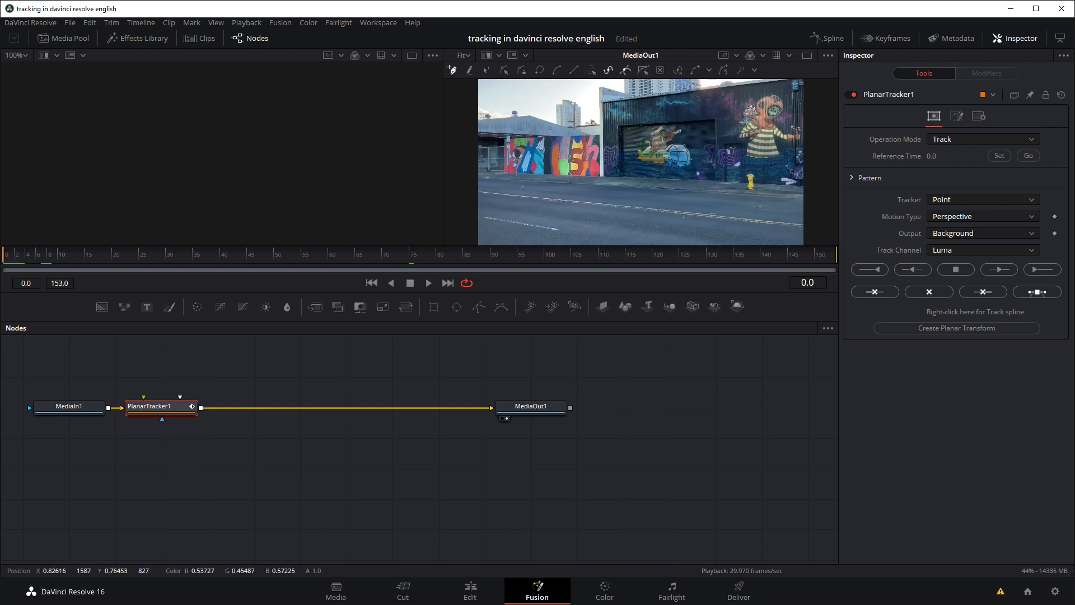
click(736, 91)
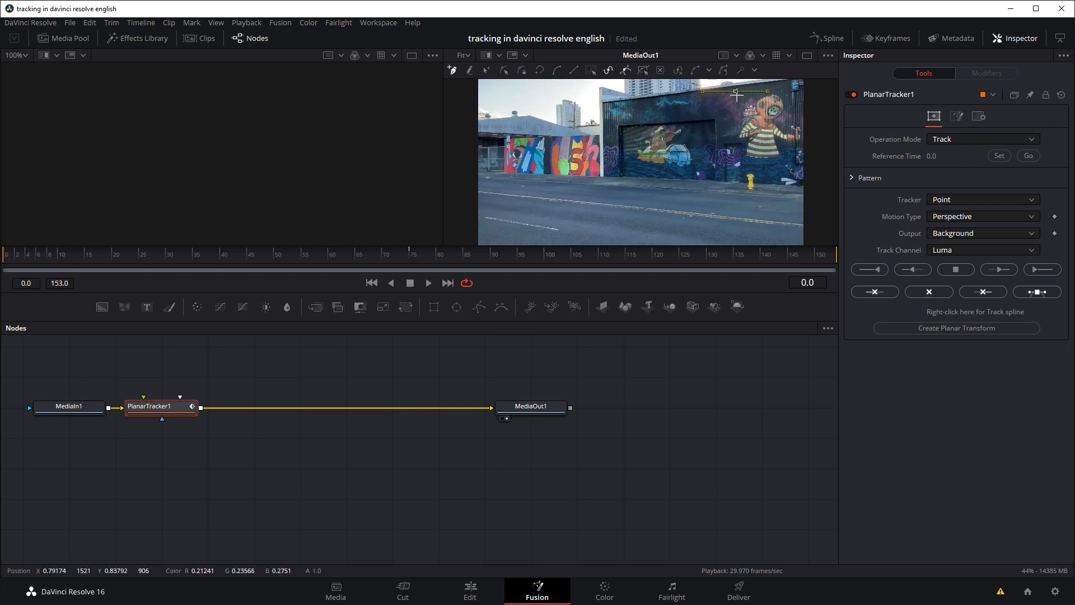
click(739, 125)
click(789, 126)
click(787, 87)
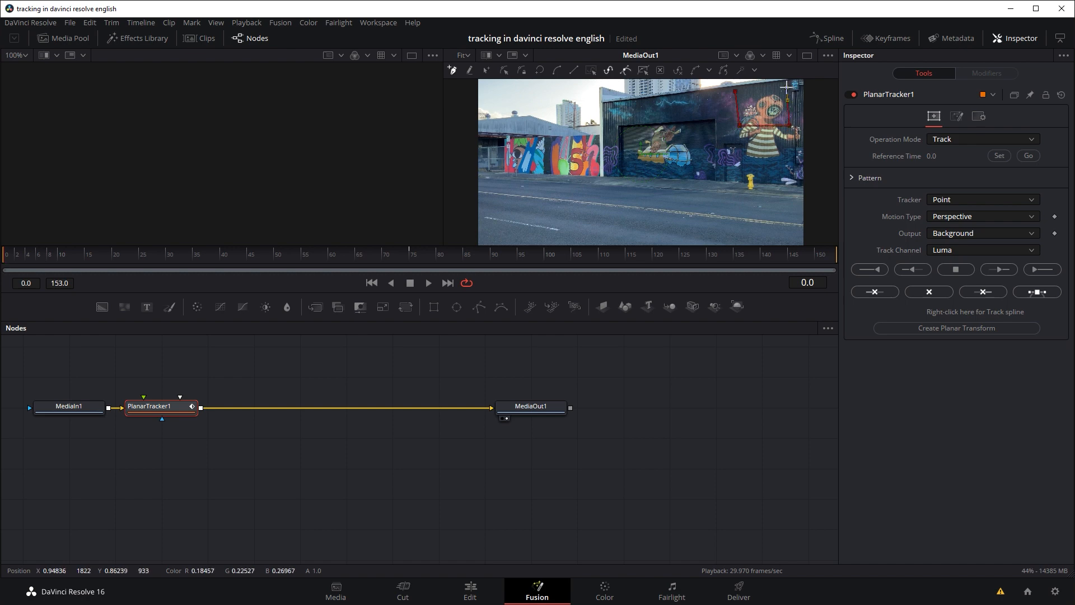
click(737, 92)
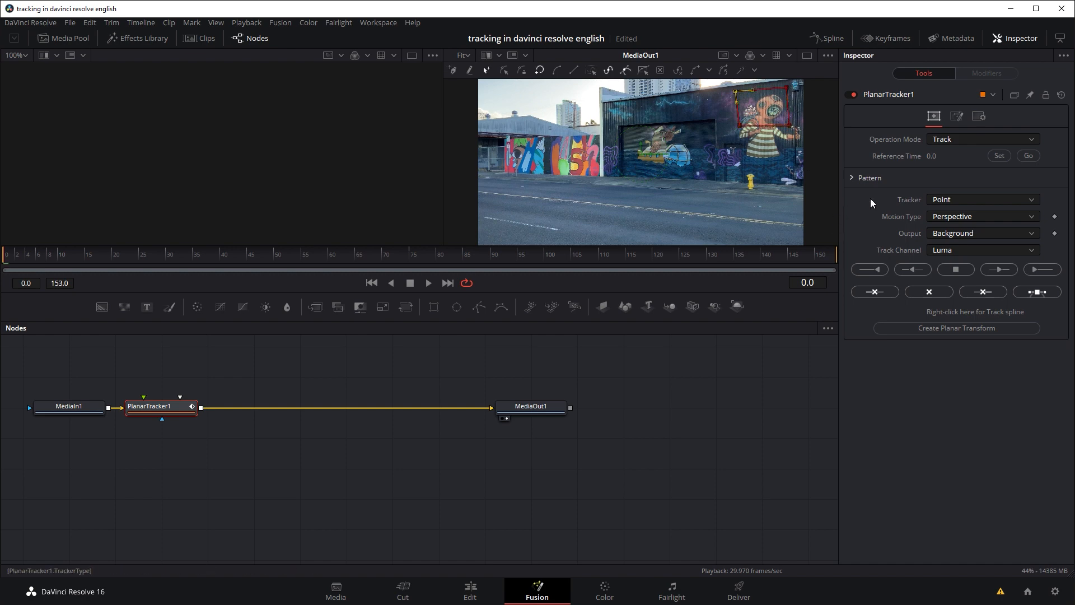
- Set the planar tracker's tracker type to Hybrid Point/Area and open the motion type choices
click(960, 202)
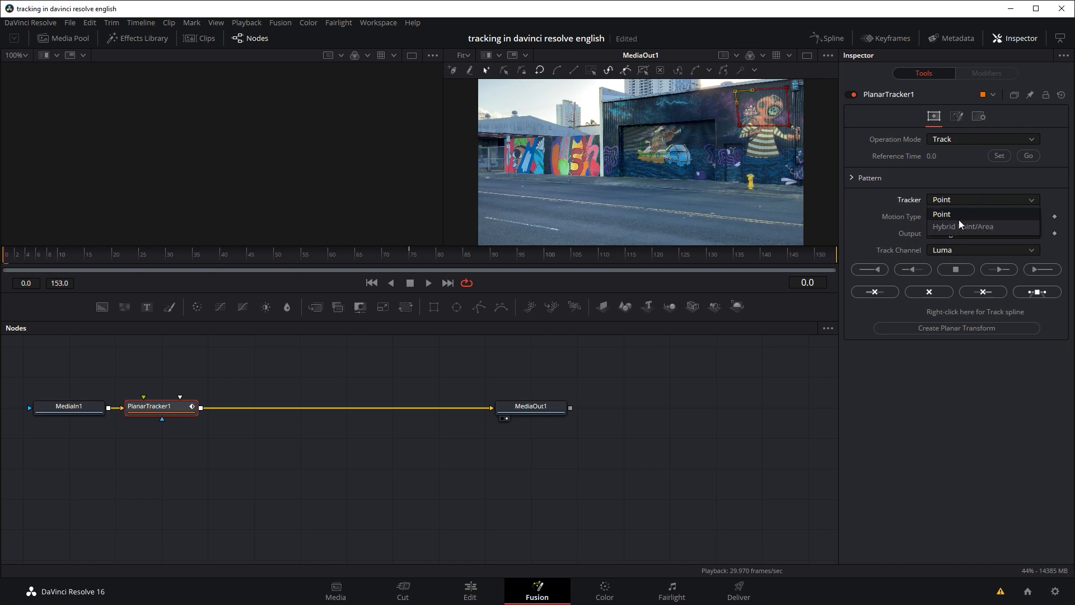
click(959, 227)
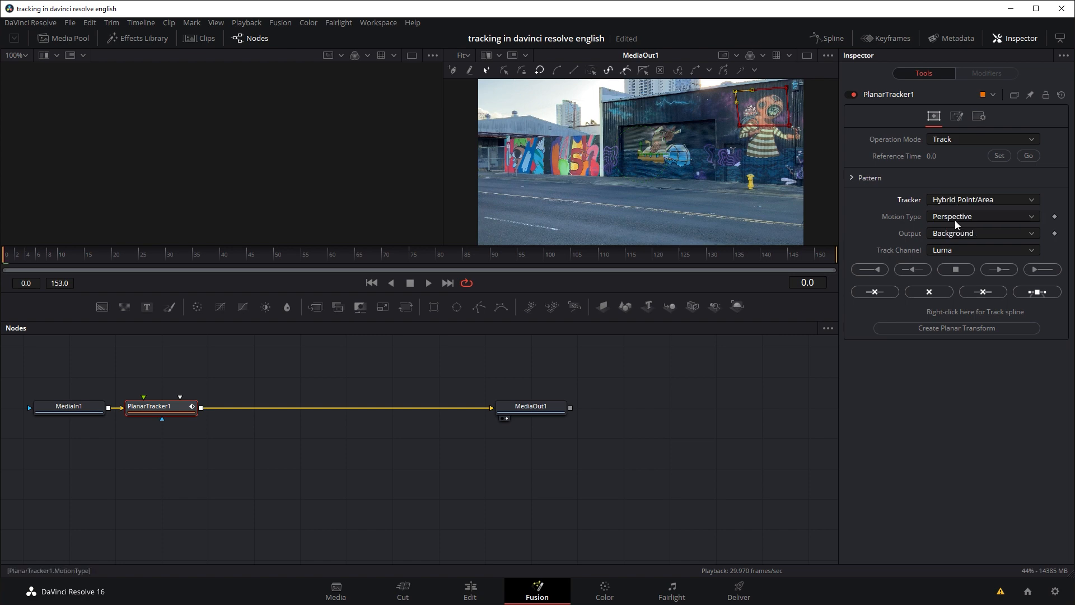
click(952, 216)
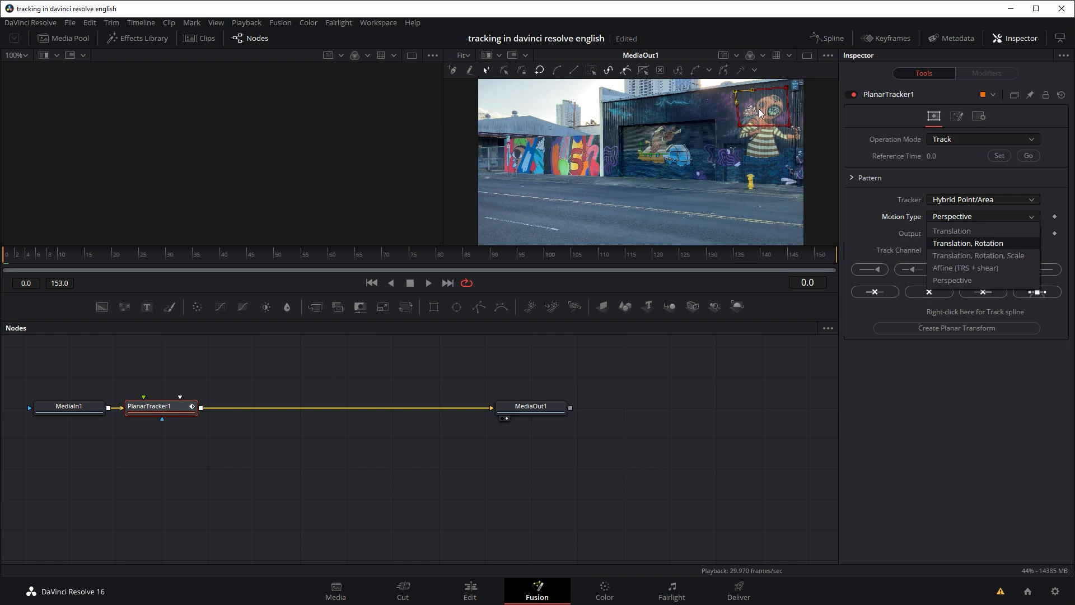
- Play and scrub through the clip to check how the outlined mural moves, ending at frame 2
click(134, 257)
key(space)
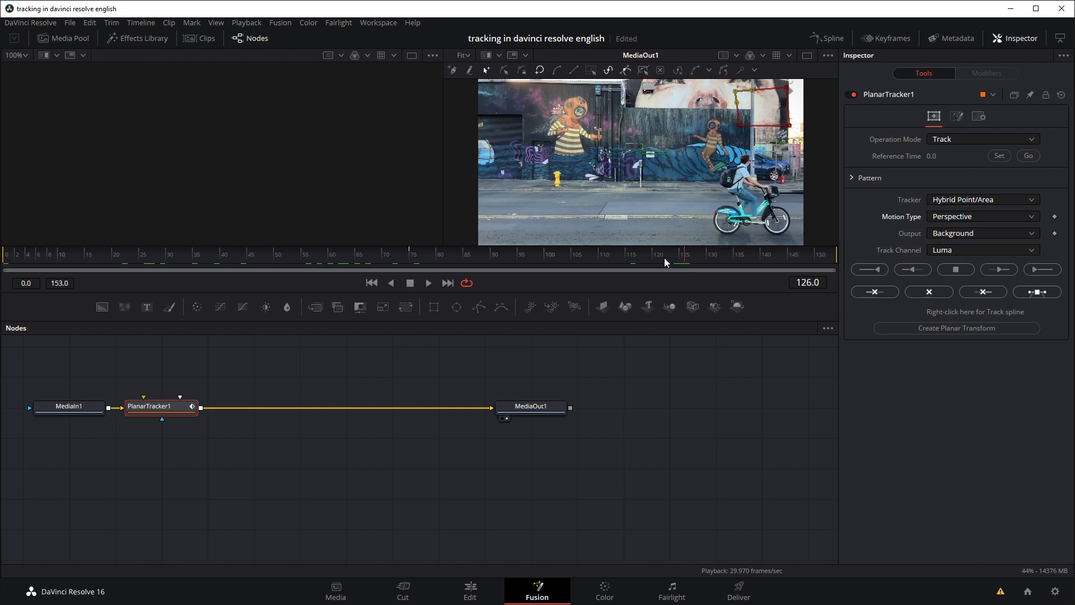
click(608, 256)
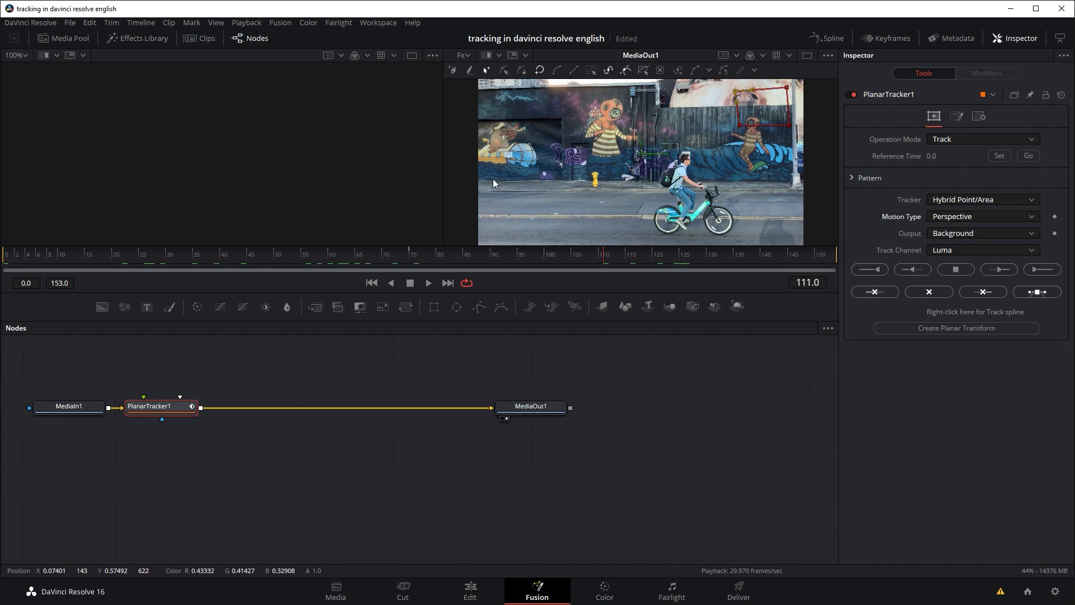
drag(523, 258, 19, 268)
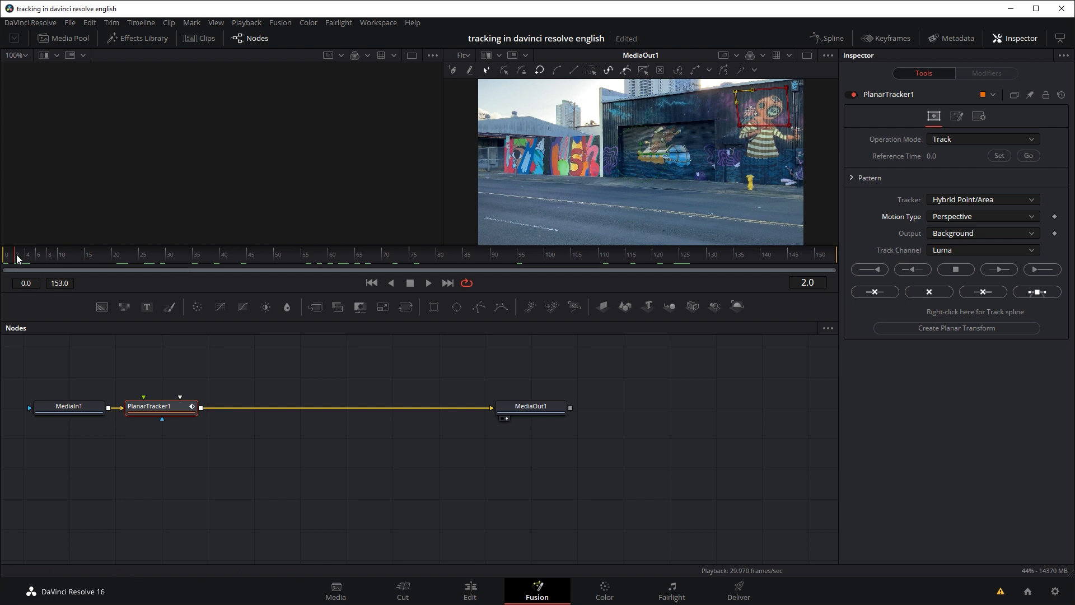
- Track the outlined mural forward from frame 0 through the last frame, and return the playhead to frame 0
drag(17, 257, 5, 257)
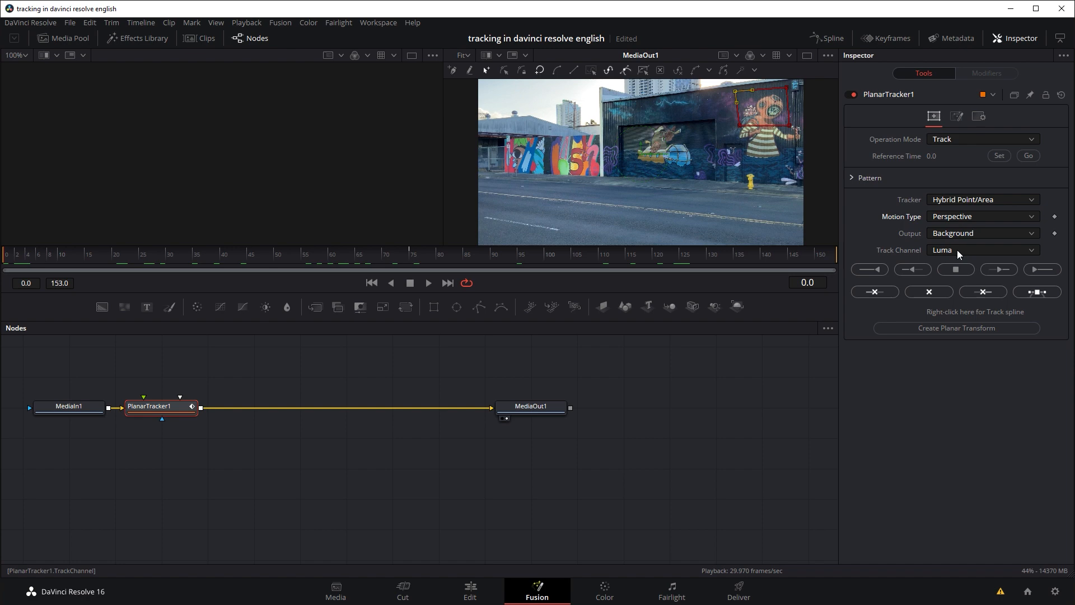
click(1041, 271)
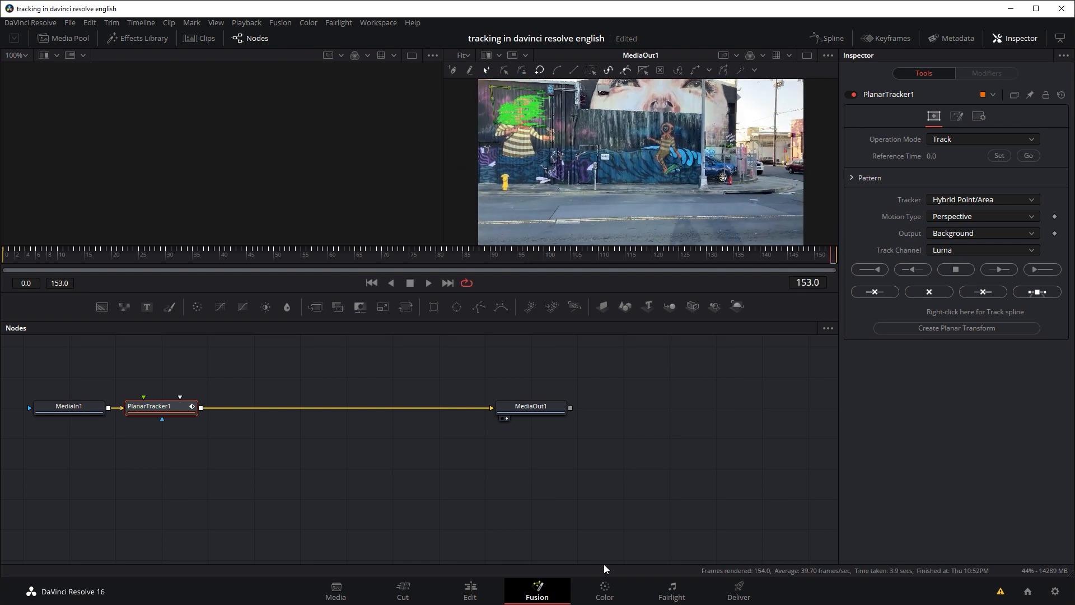
drag(415, 269, 5, 253)
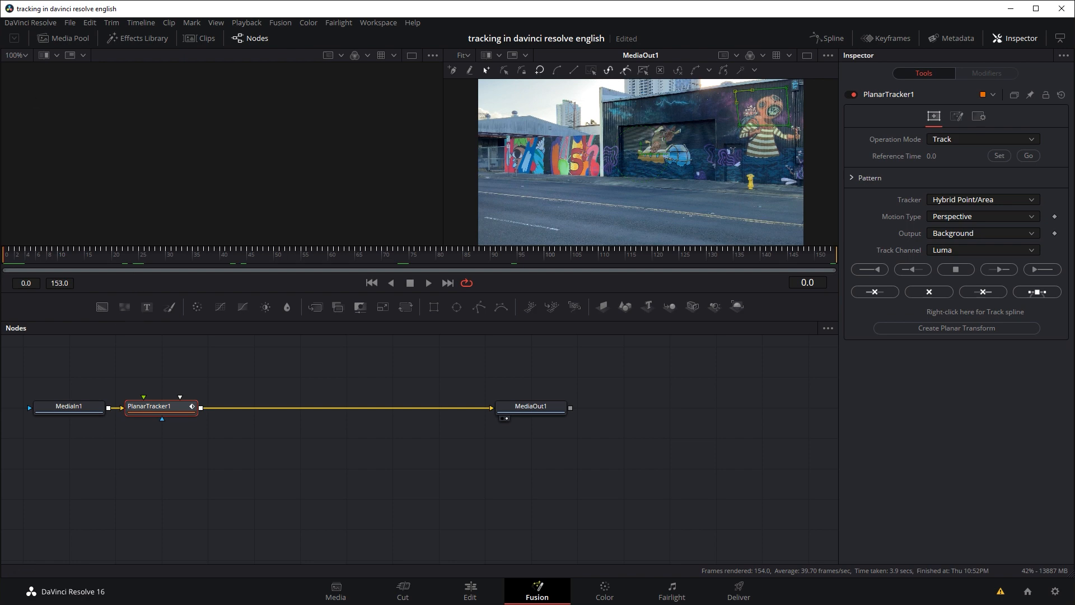
- Add the instagram-1675670_960_720 image from its folder as a node above MediaIn1 and show it in the first viewer
drag(0, 0, 379, 0)
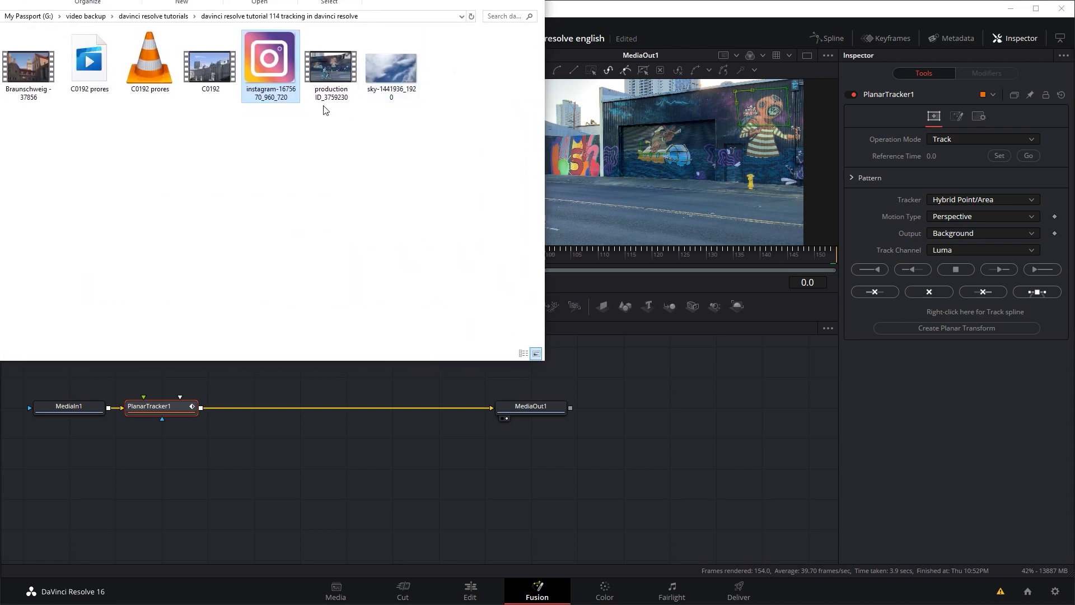
drag(280, 68, 312, 389)
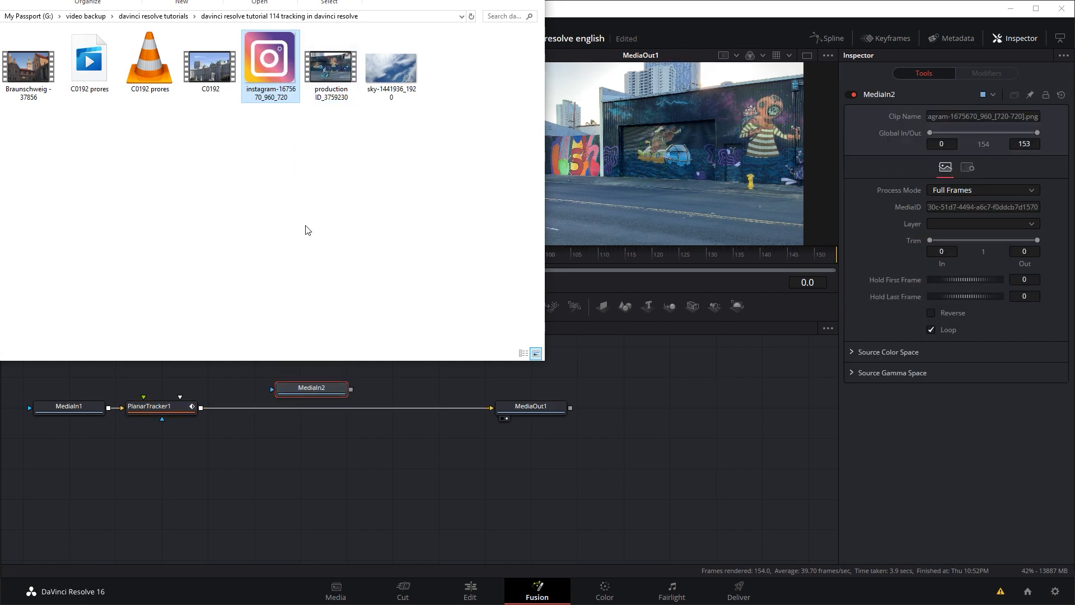
drag(379, 0, 0, 0)
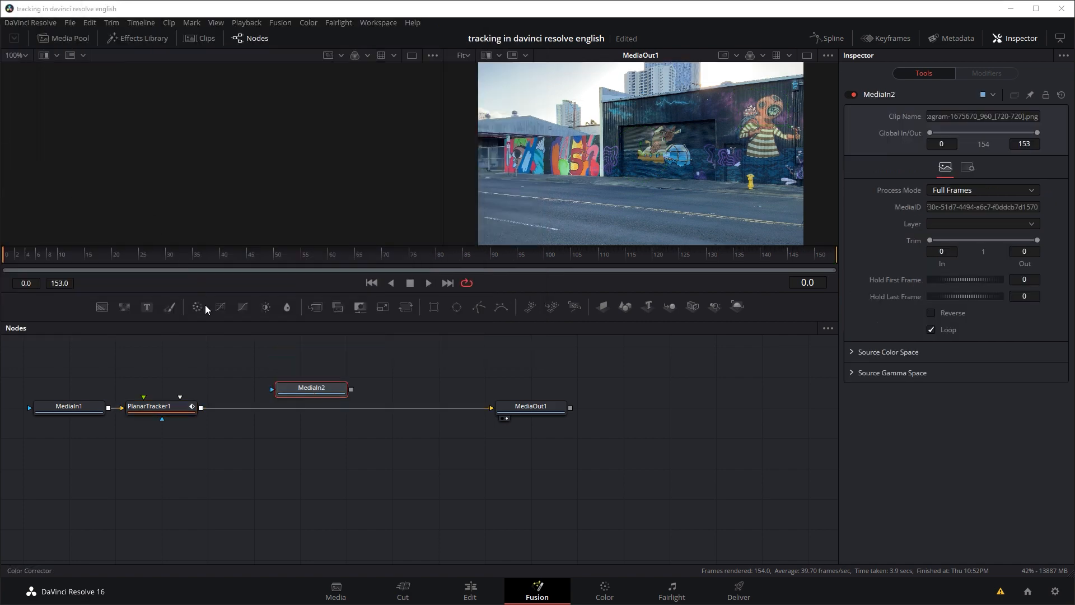
drag(336, 390, 109, 360)
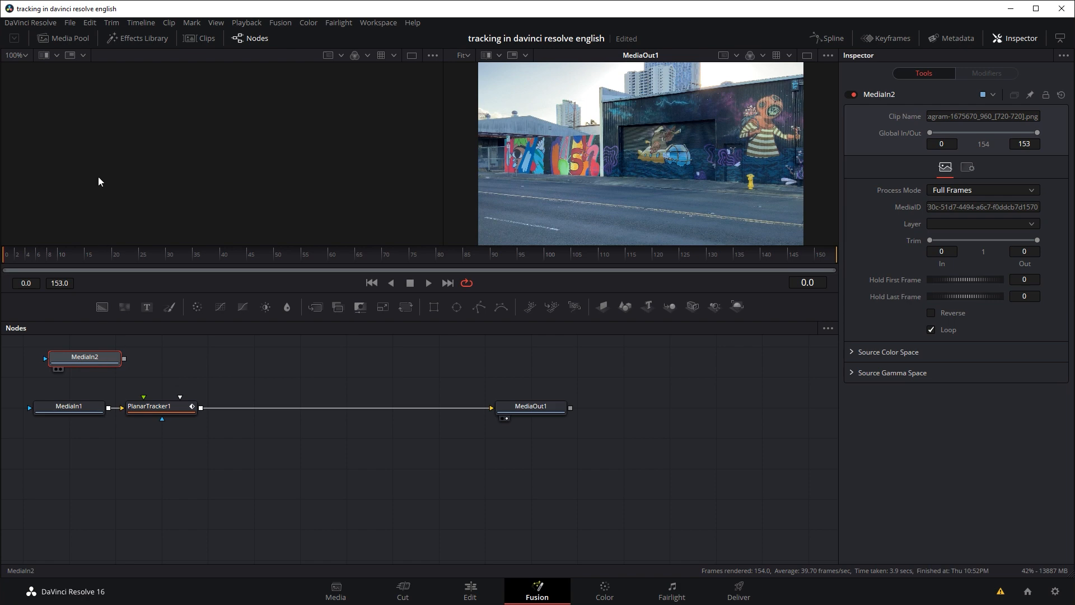
key(1)
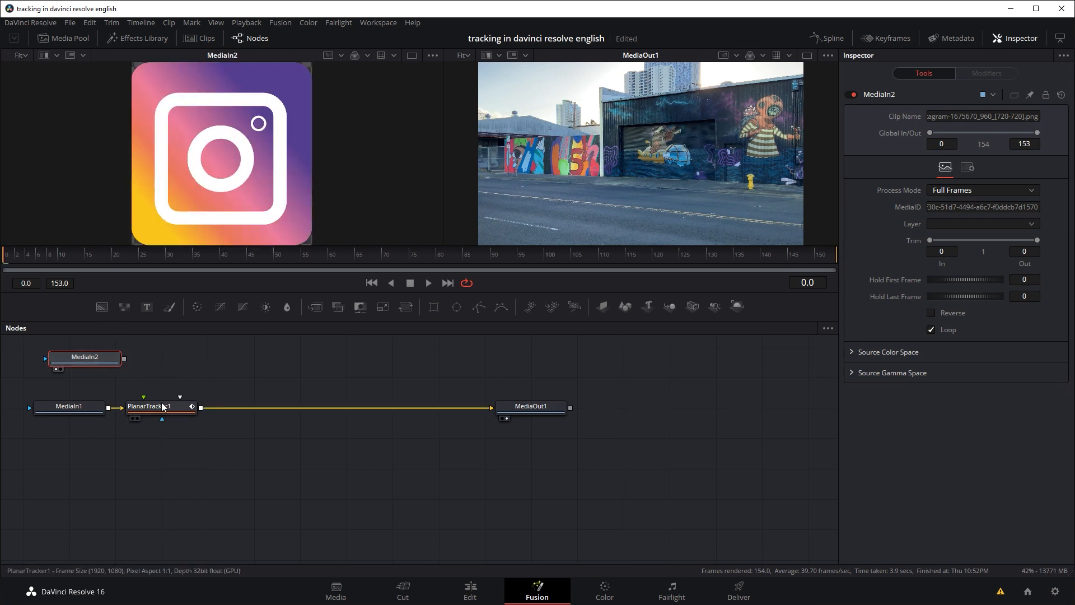
- Connect the Instagram logo node to PlanarTracker1's Corner Pin 1 input and set the tracker's operation mode to Corner Pin
drag(161, 406, 229, 407)
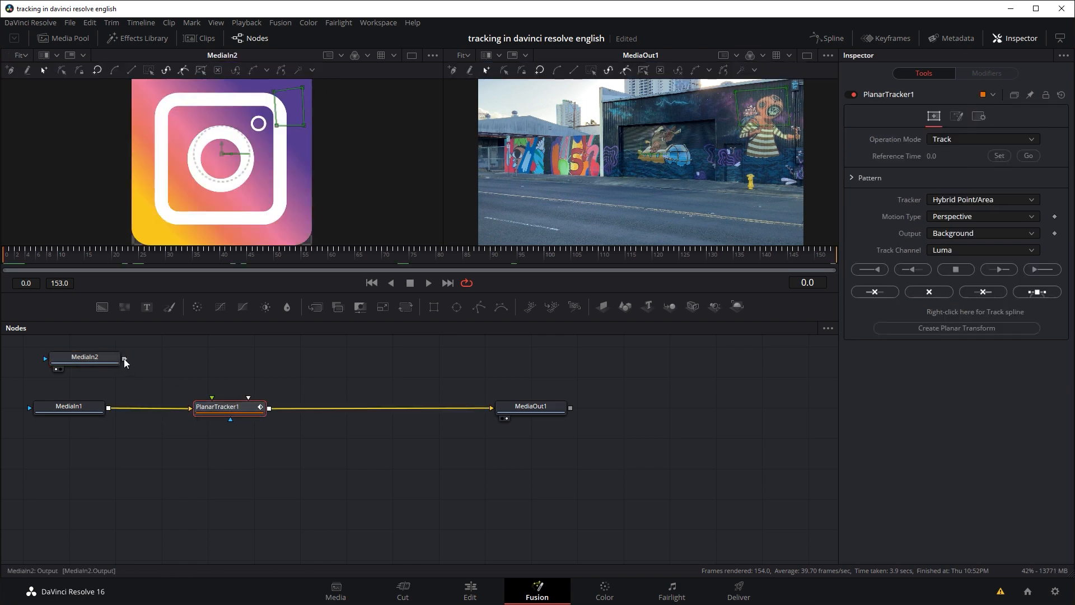
drag(124, 359, 222, 405)
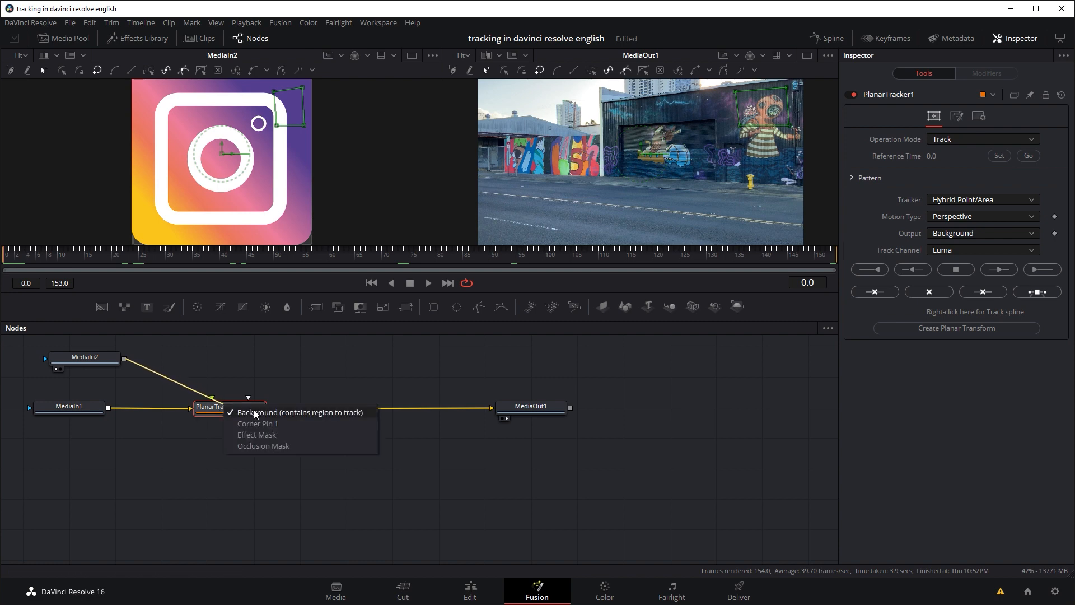
click(264, 424)
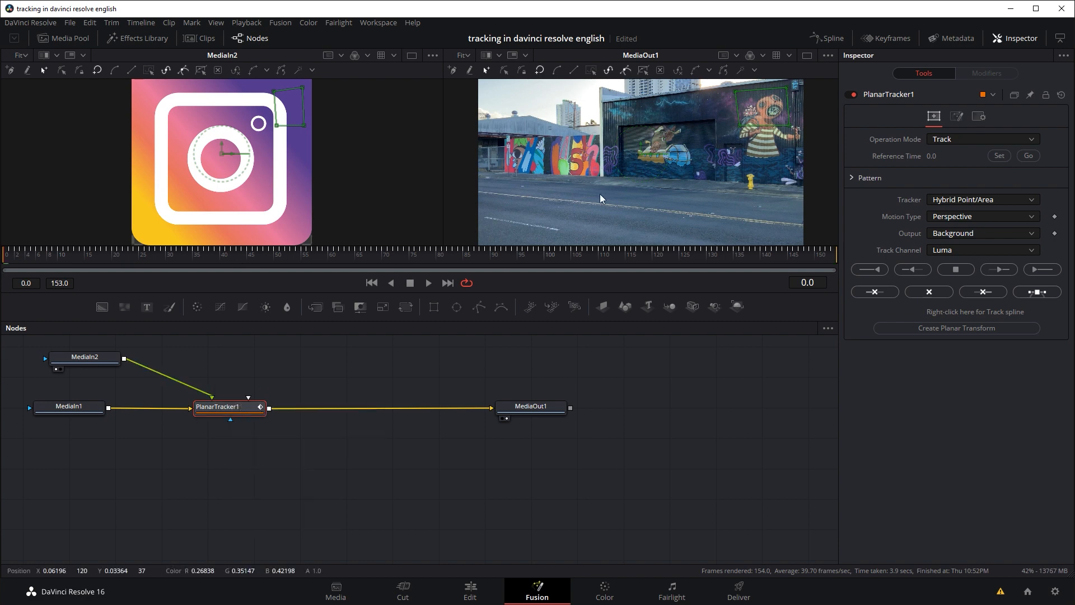
click(944, 140)
click(956, 178)
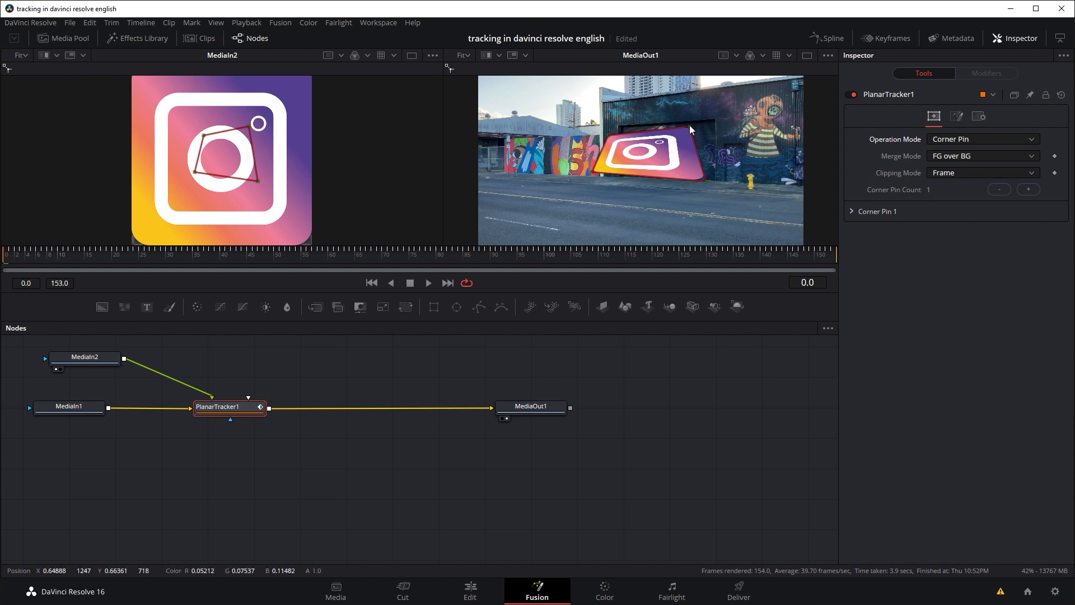
- Move the Instagram logo's corner pins at frame 0 so that the logo covers the diver mural's head
drag(690, 126, 780, 96)
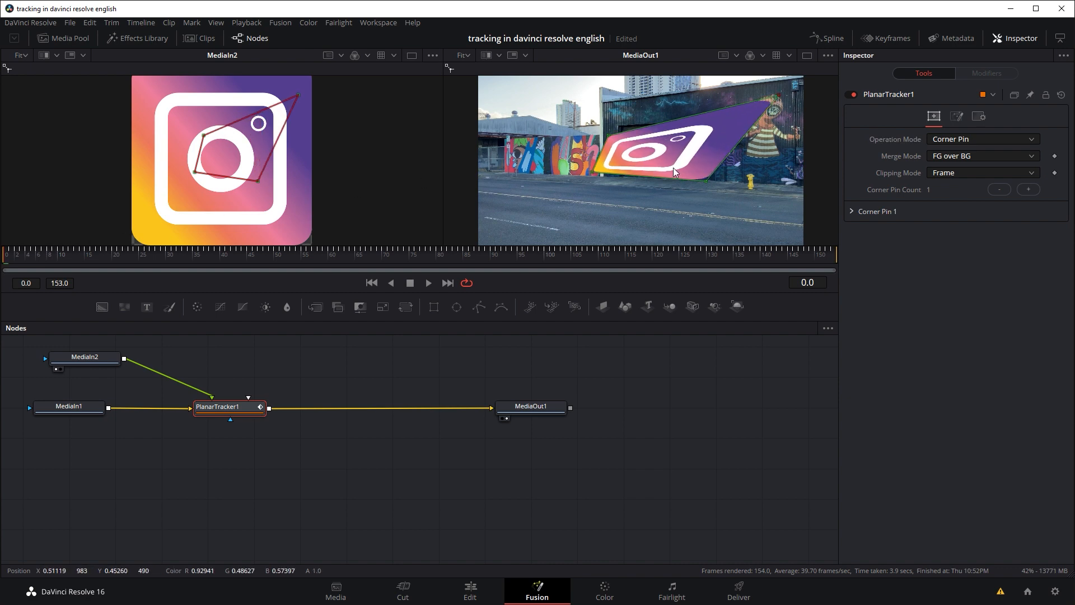
drag(705, 180, 786, 142)
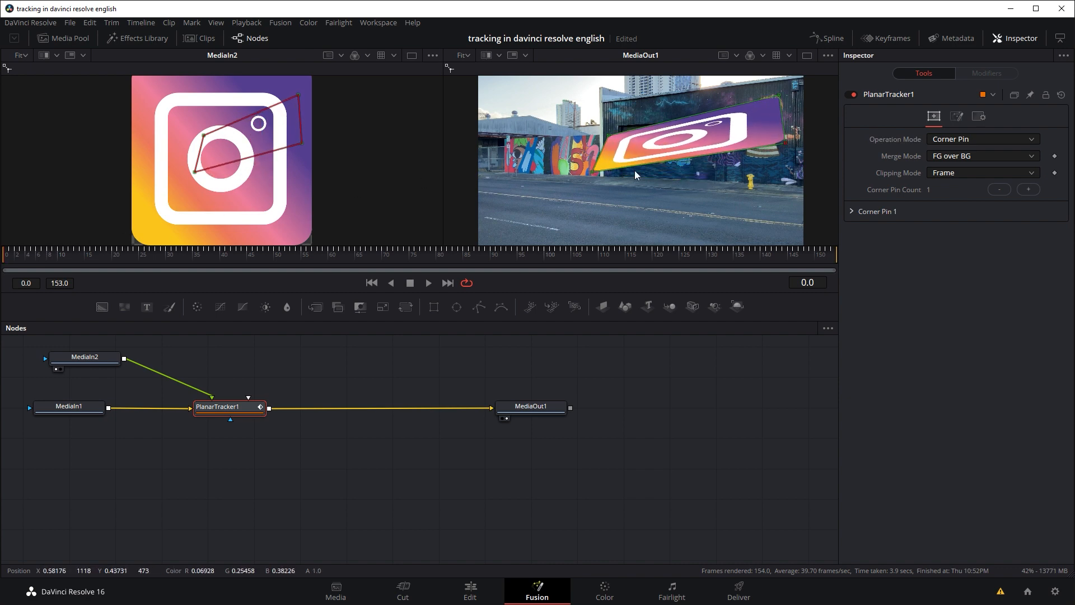
drag(593, 171, 735, 95)
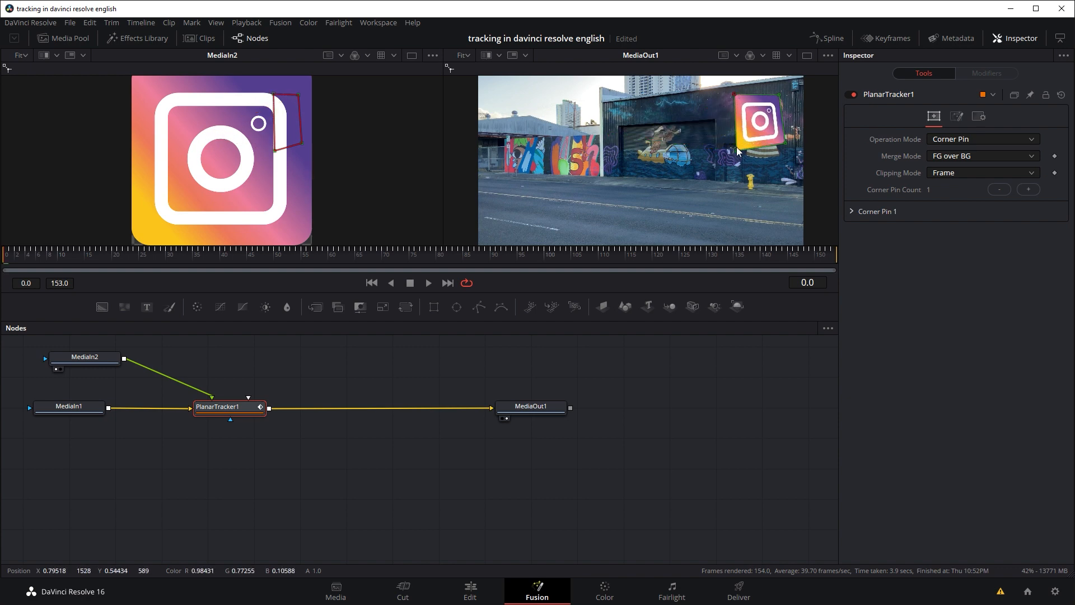
drag(737, 152, 738, 144)
drag(782, 94, 737, 95)
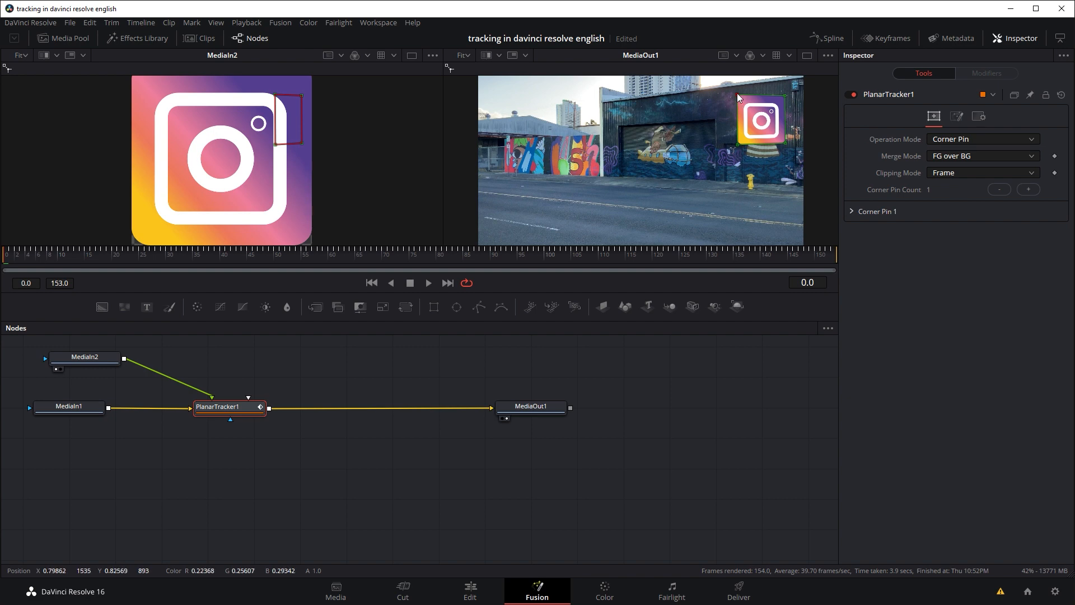
drag(738, 93, 734, 99)
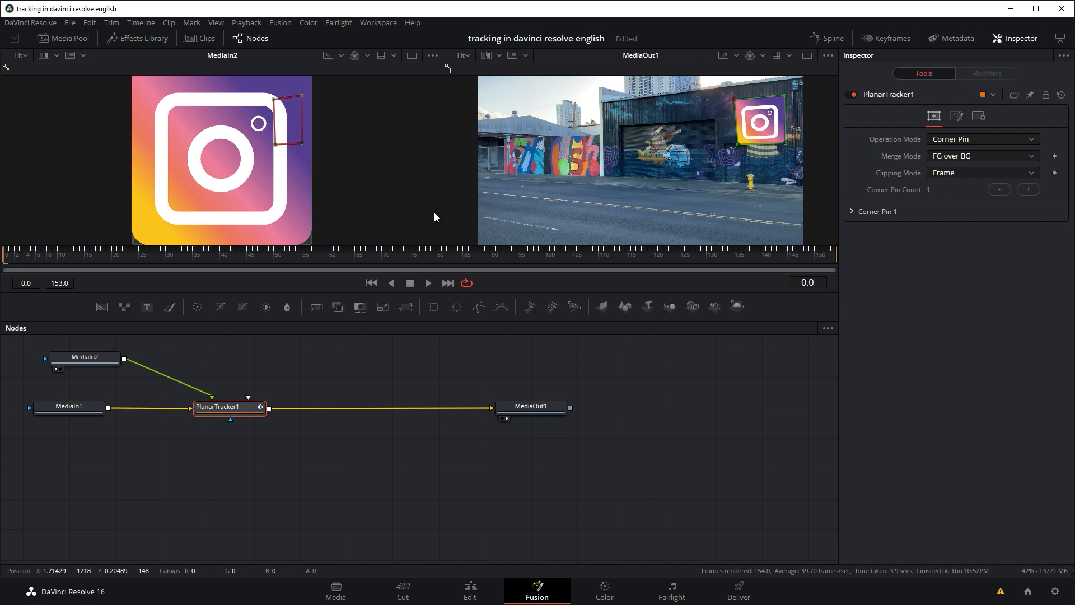
- Scrub to frame 116 and fine-tune the logo's top-left, bottom-left and top-right corner pins over the mural's head
drag(429, 256, 632, 249)
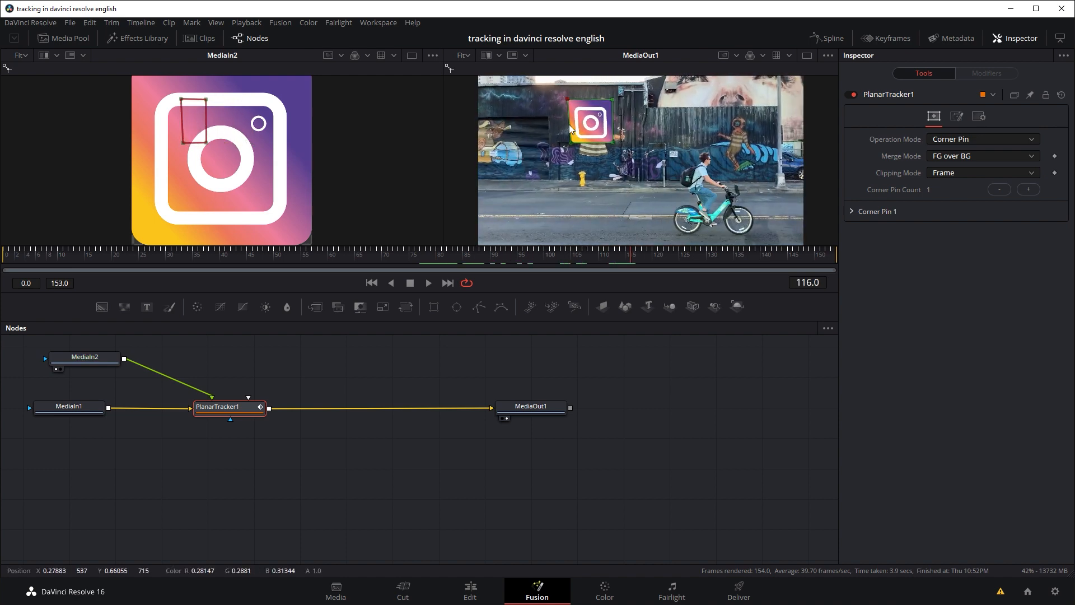
drag(569, 96, 570, 99)
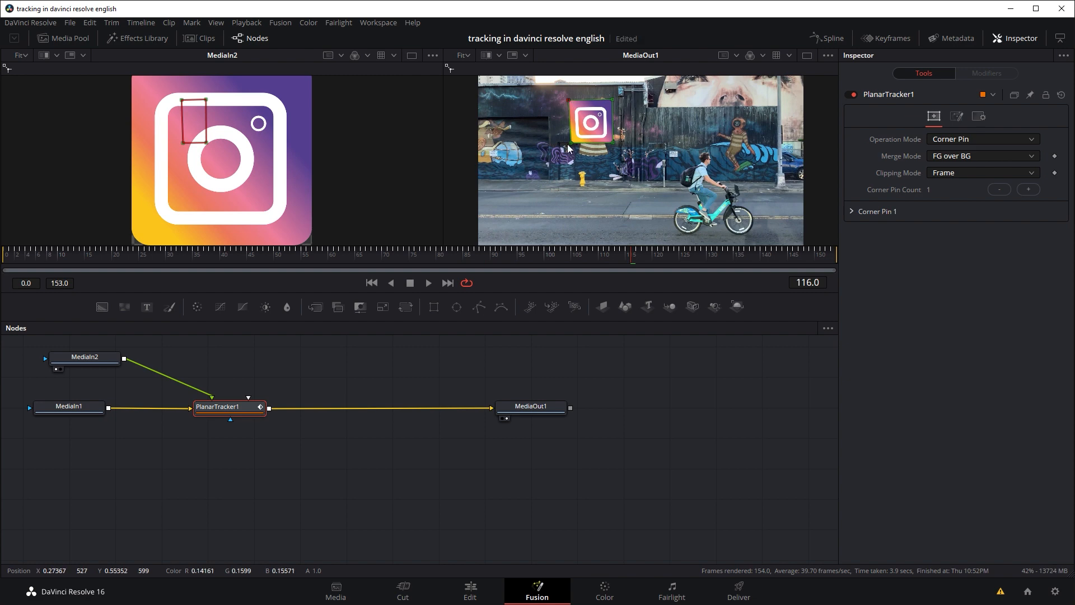
drag(570, 143, 611, 138)
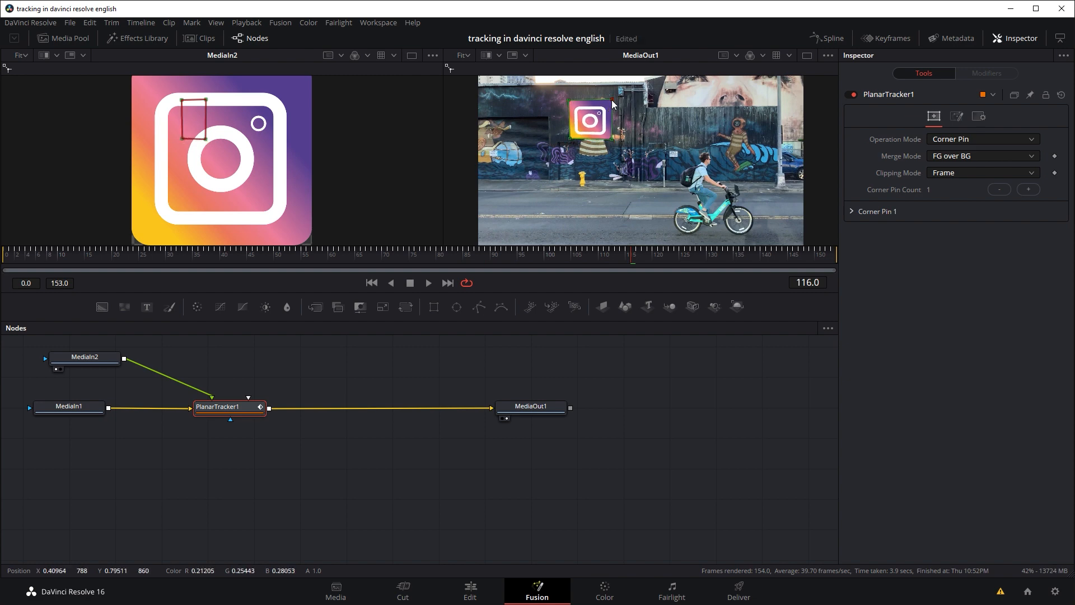
drag(612, 100, 611, 100)
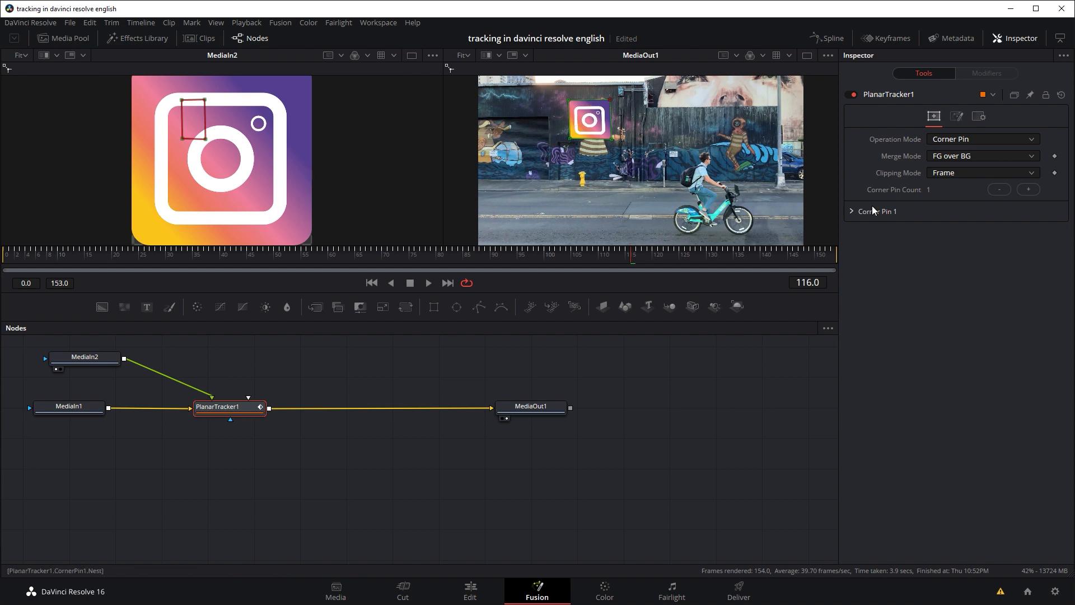
- Set Corner Pin 1's reference positions to Top Left Y 0.793206, Bottom Left X 0.795775 and Bottom Left Y 0.56783
click(852, 211)
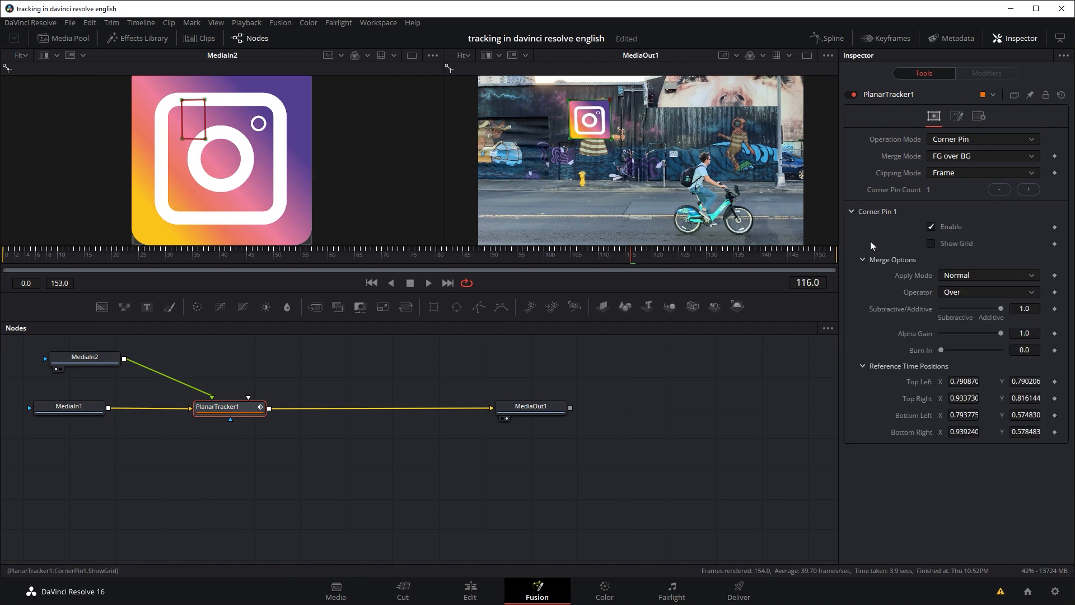
mouse_move(965, 381)
mouse_down()
mouse_move(957, 381)
mouse_move(966, 382)
mouse_up()
drag(1036, 378, 1037, 377)
drag(961, 415, 1021, 415)
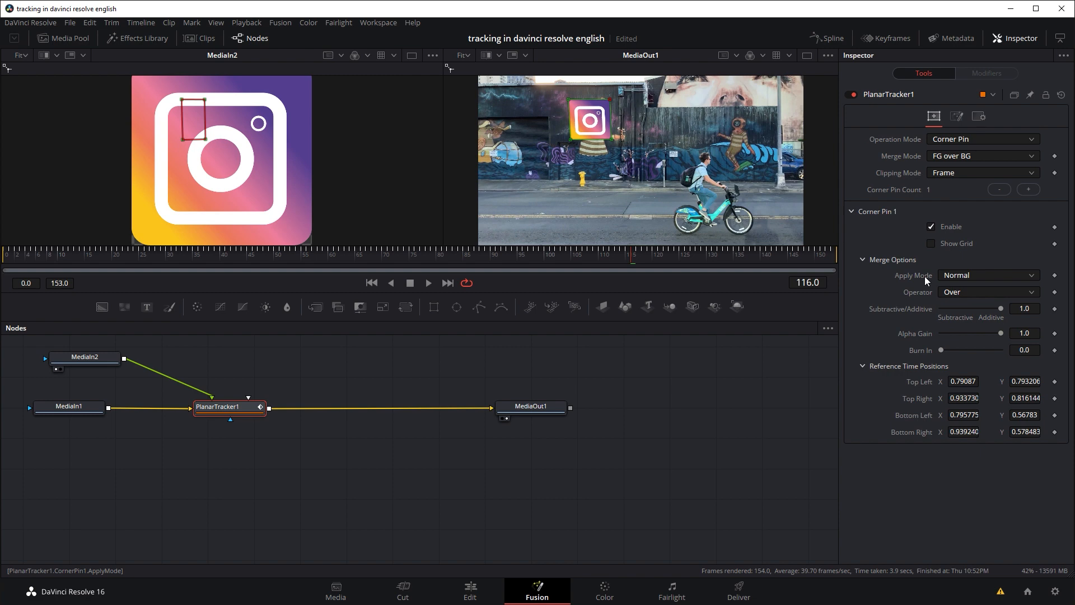
- Set Corner Pin 1's apply mode to Overlay after trying Soft Light
click(971, 275)
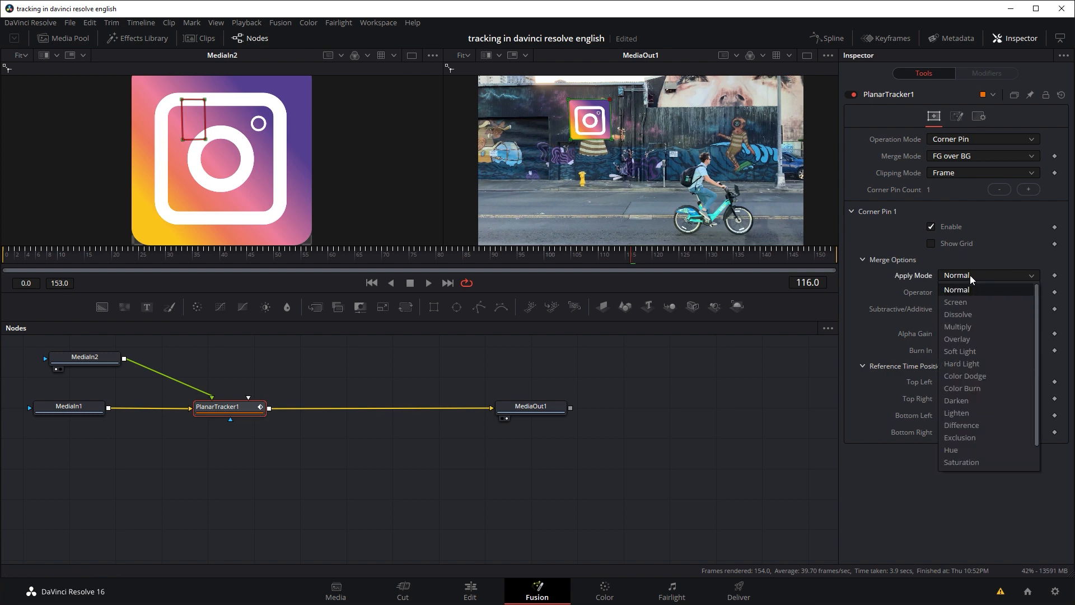
click(970, 349)
click(969, 276)
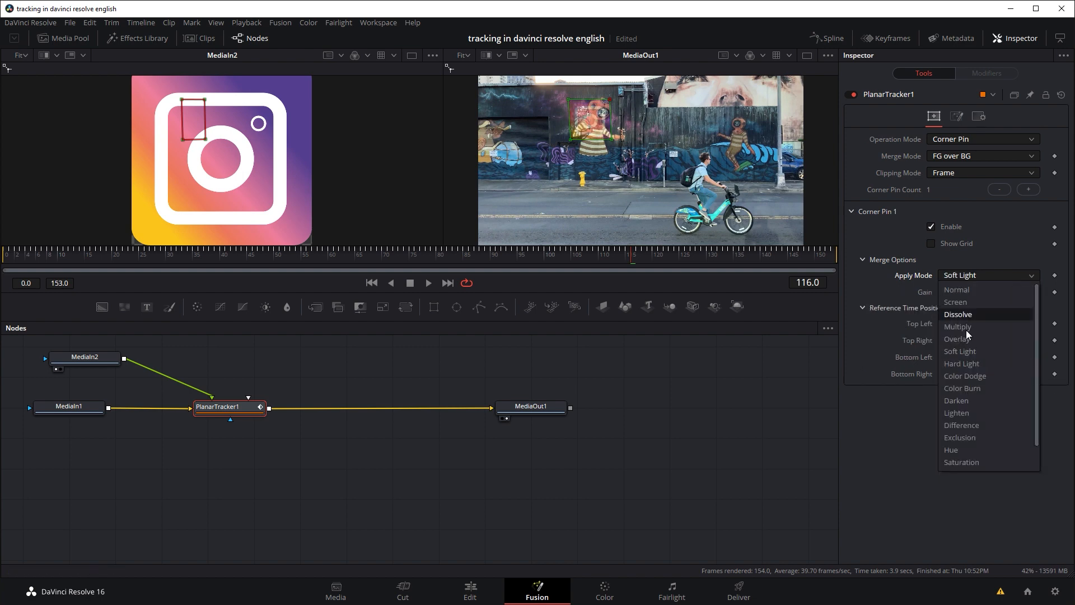
click(969, 340)
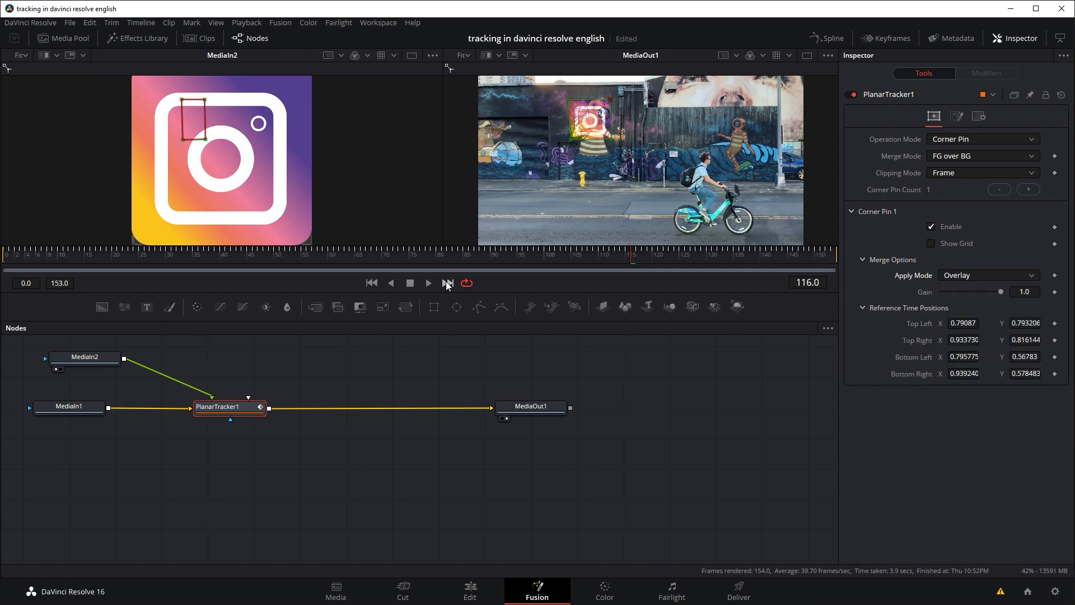
- Play the composition from frame 2 to check how the overlaid logo follows the mural
drag(445, 255, 18, 254)
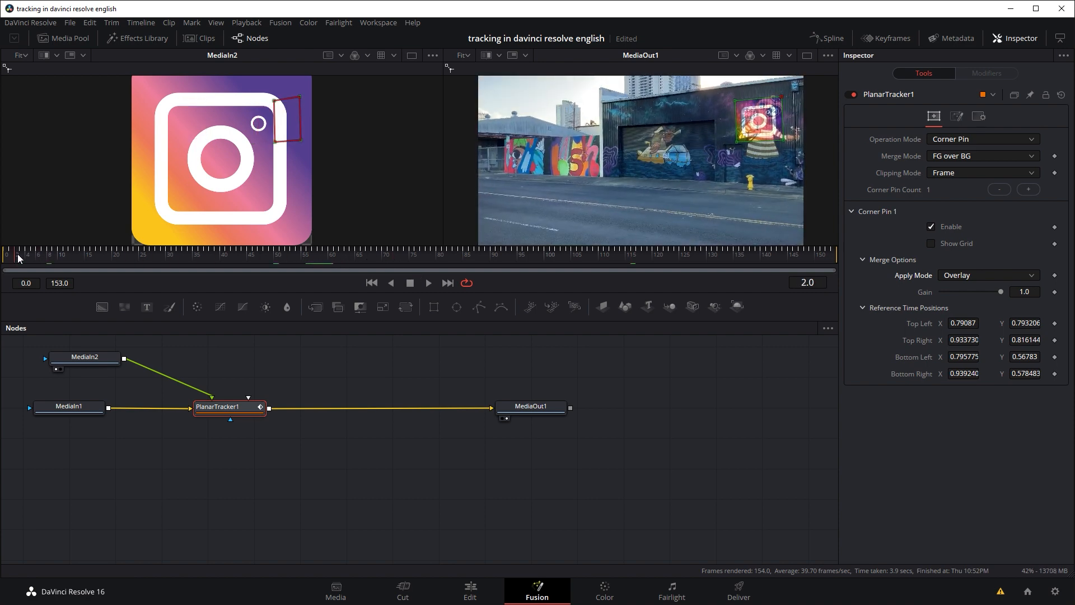
click(429, 283)
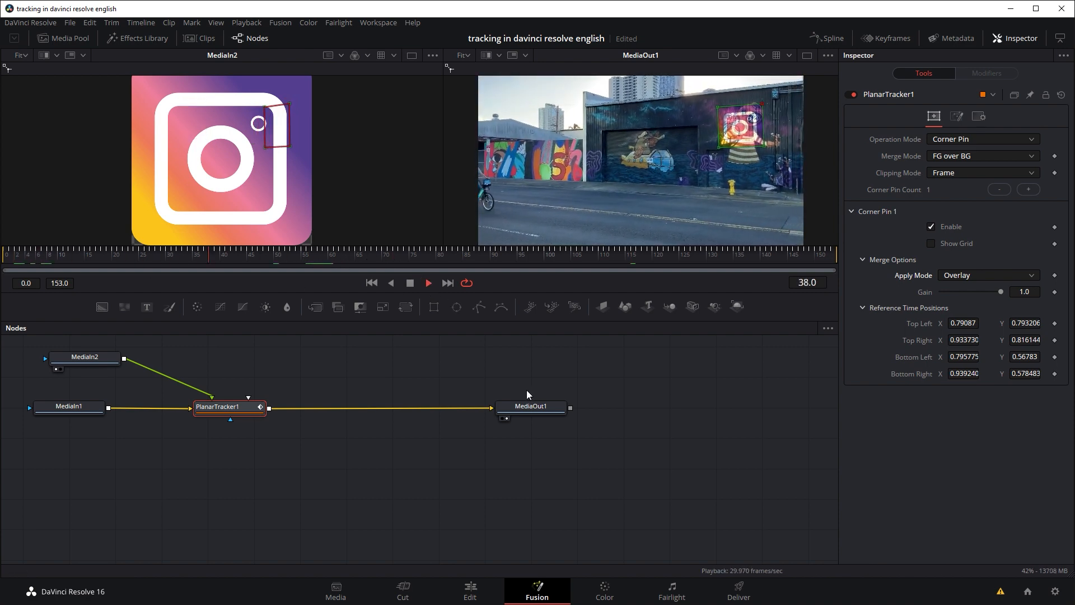
click(516, 410)
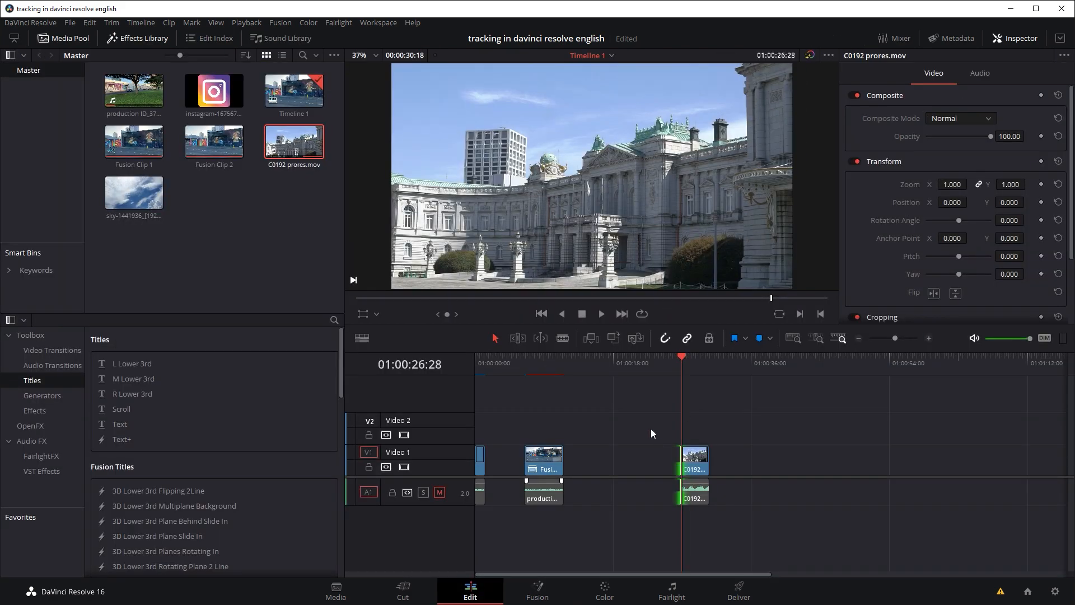
- Review the C0192 prores.mov building clip on the timeline and place the sky image above it on Video 2
key(space)
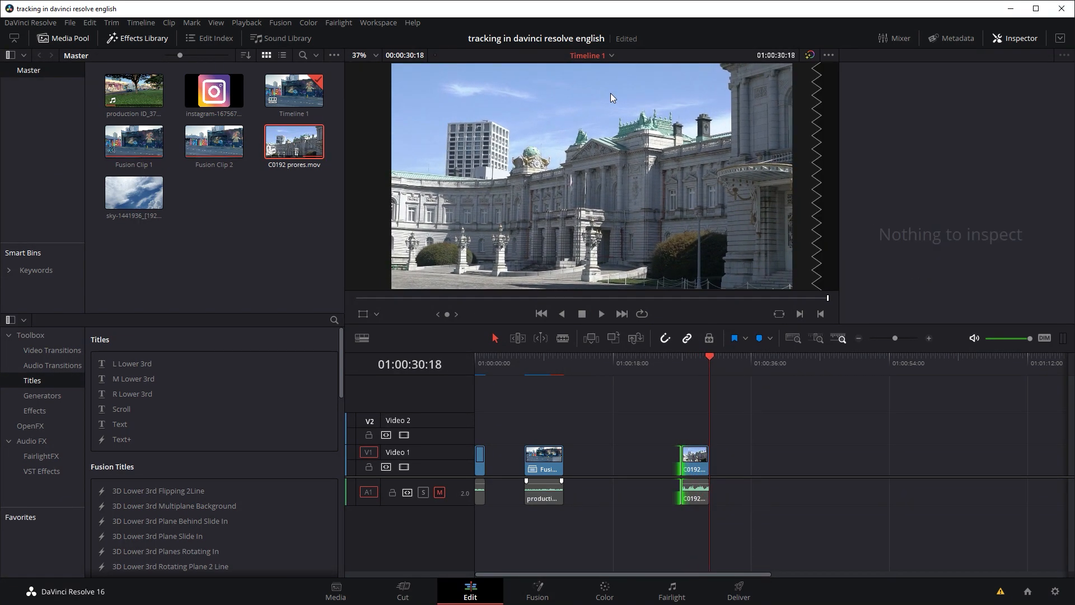
drag(692, 361, 697, 360)
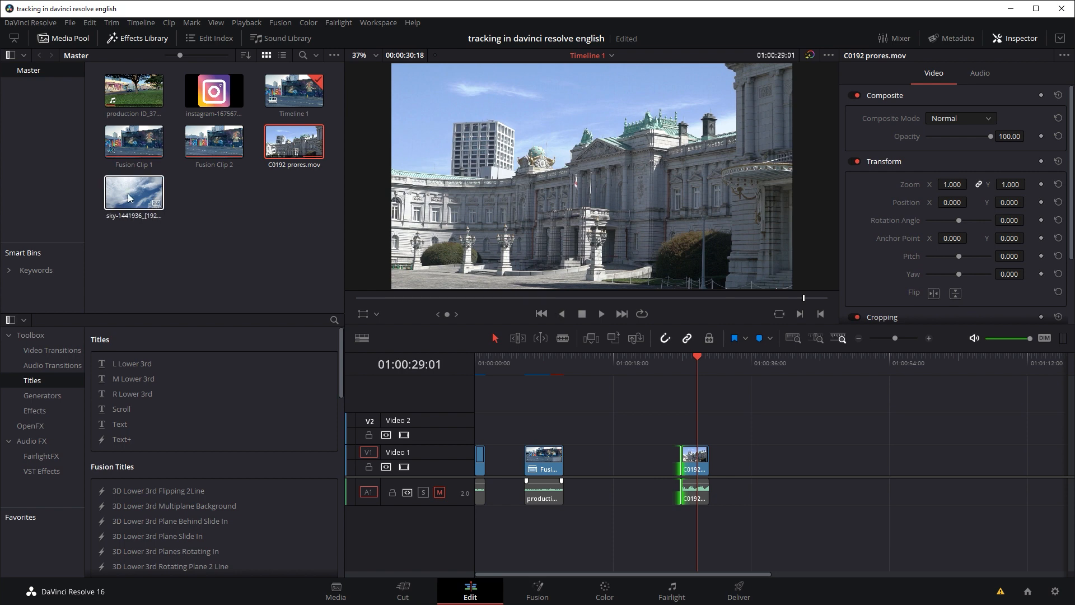
drag(133, 192, 687, 422)
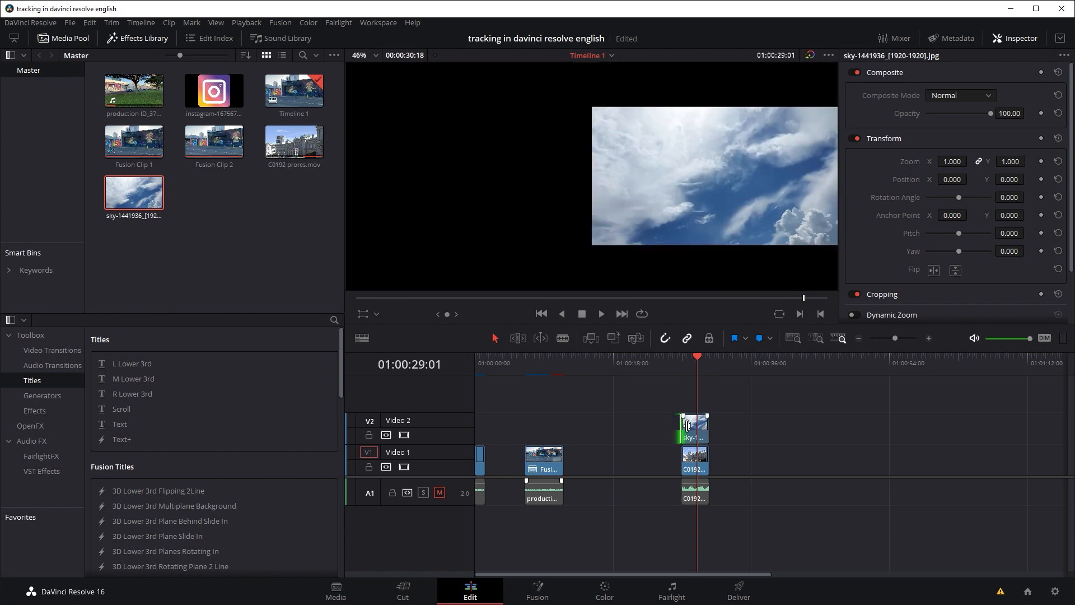
- Combine the sky image and building clip into a new Fusion clip, open its composition and move Merge1 closer to MediaOut1
click(700, 469)
drag(673, 464, 673, 464)
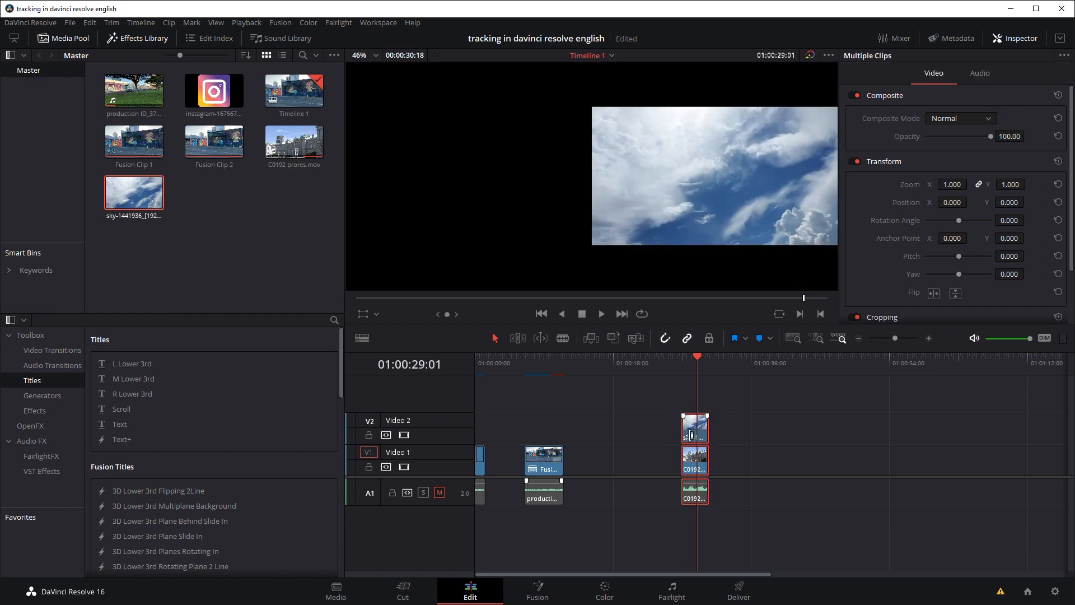
right_click(693, 437)
click(737, 149)
click(547, 594)
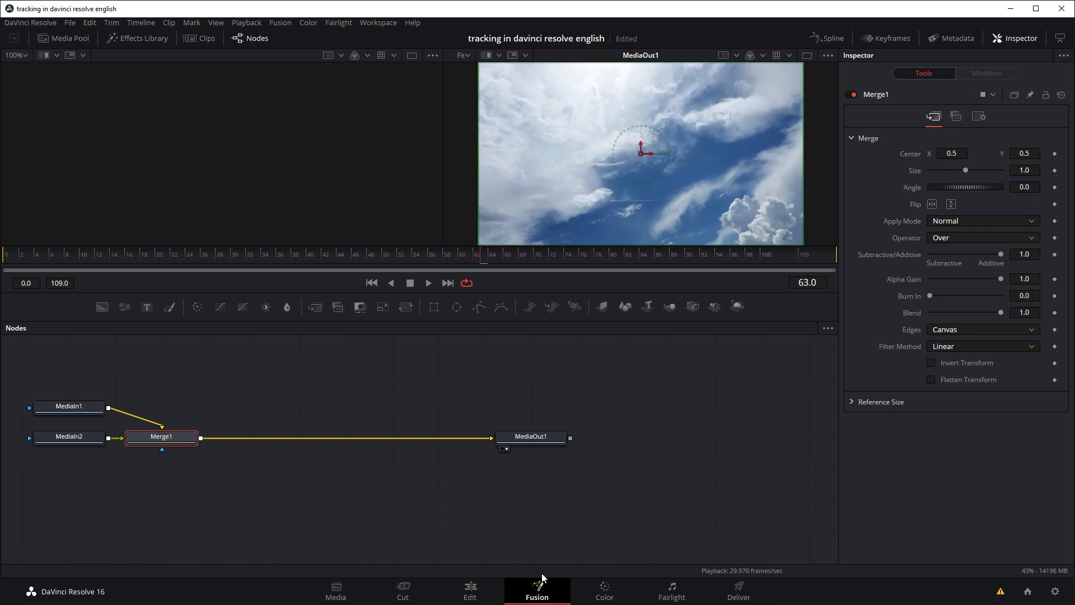
drag(144, 444, 271, 437)
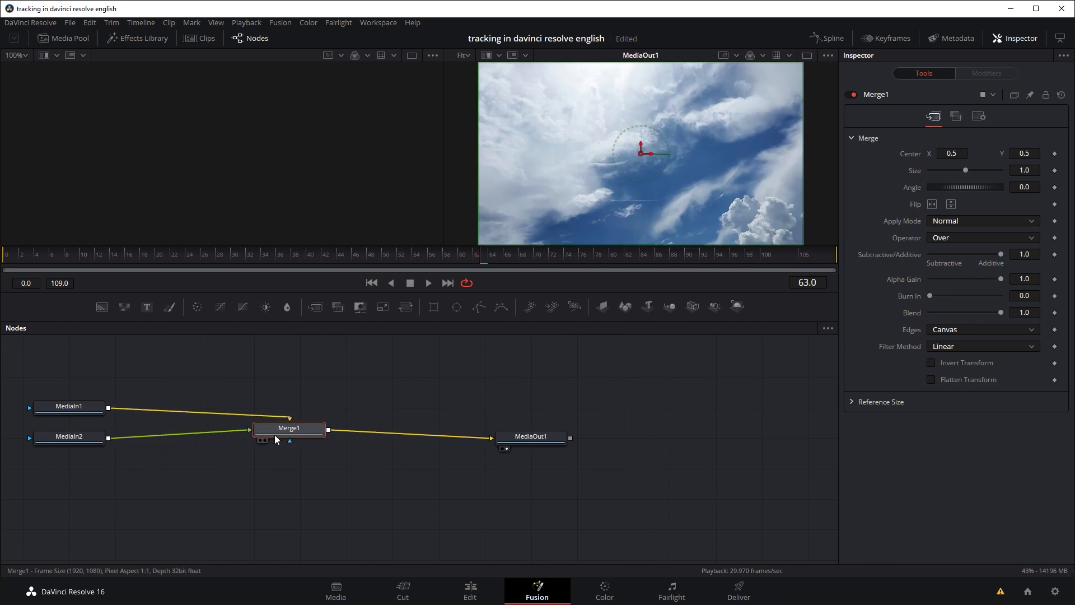
- Disconnect all the links between MediaIn1, MediaIn2, Merge1 and MediaOut1
click(405, 437)
click(227, 429)
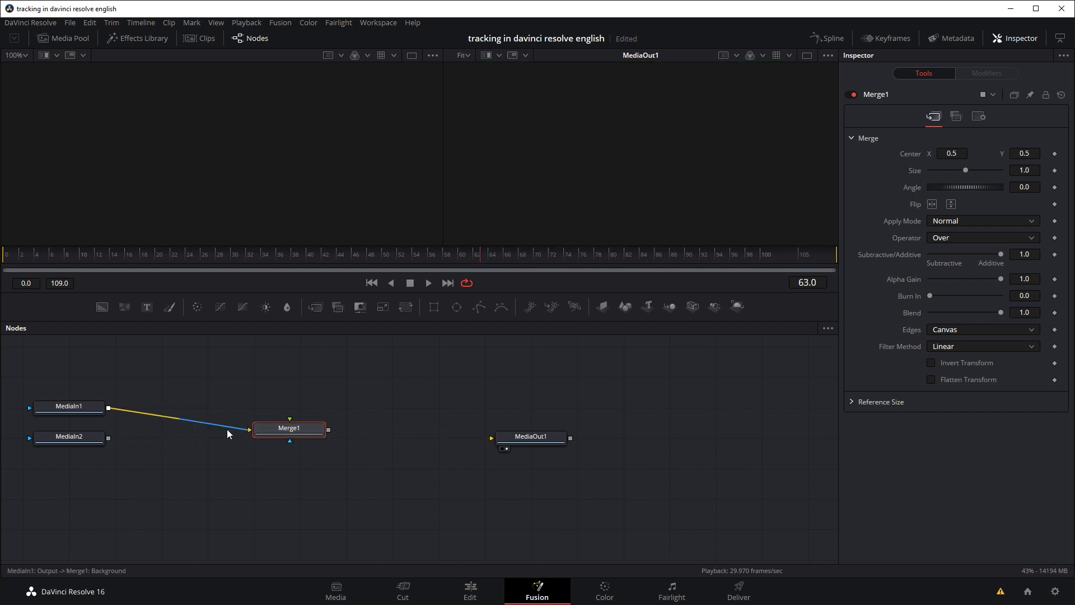
click(207, 424)
click(106, 400)
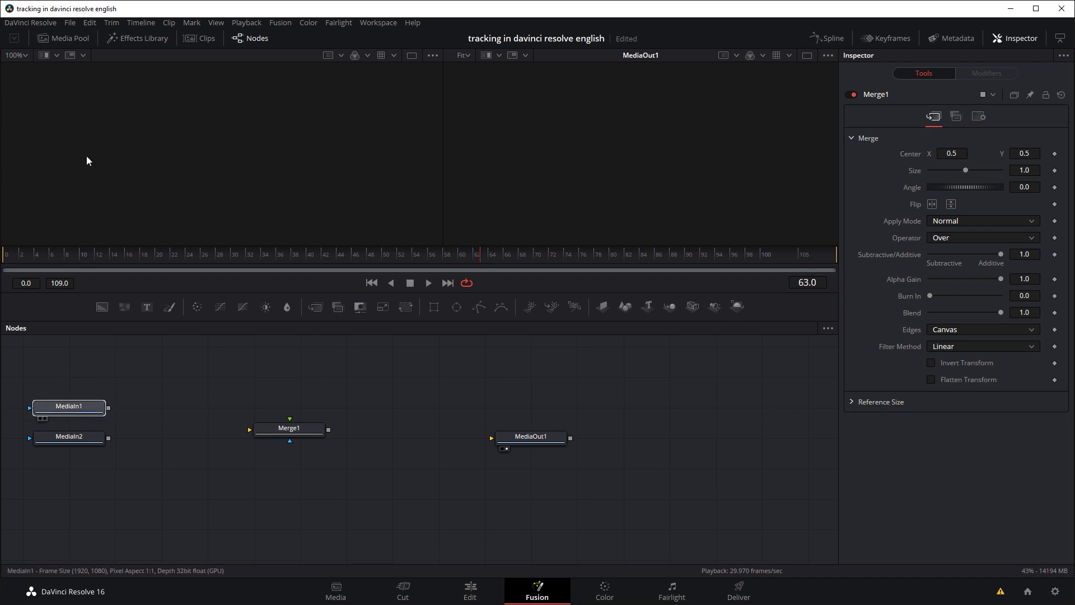
- Show MediaIn1 in the first viewer, set its node apart from MediaIn2, and scrub through the building footage
drag(87, 160, 89, 163)
drag(78, 407, 87, 376)
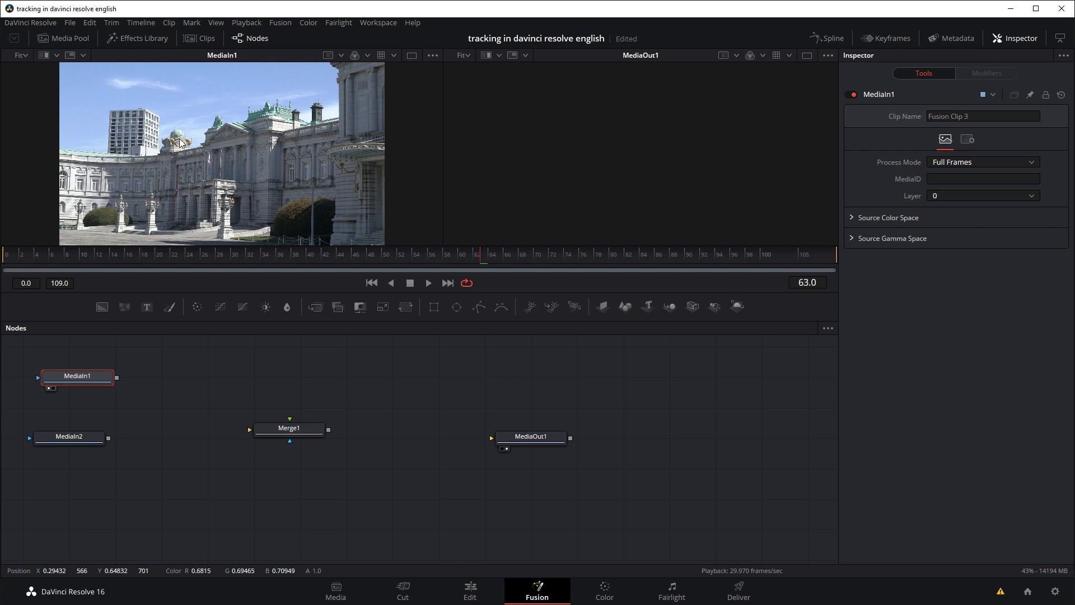
drag(64, 257, 276, 256)
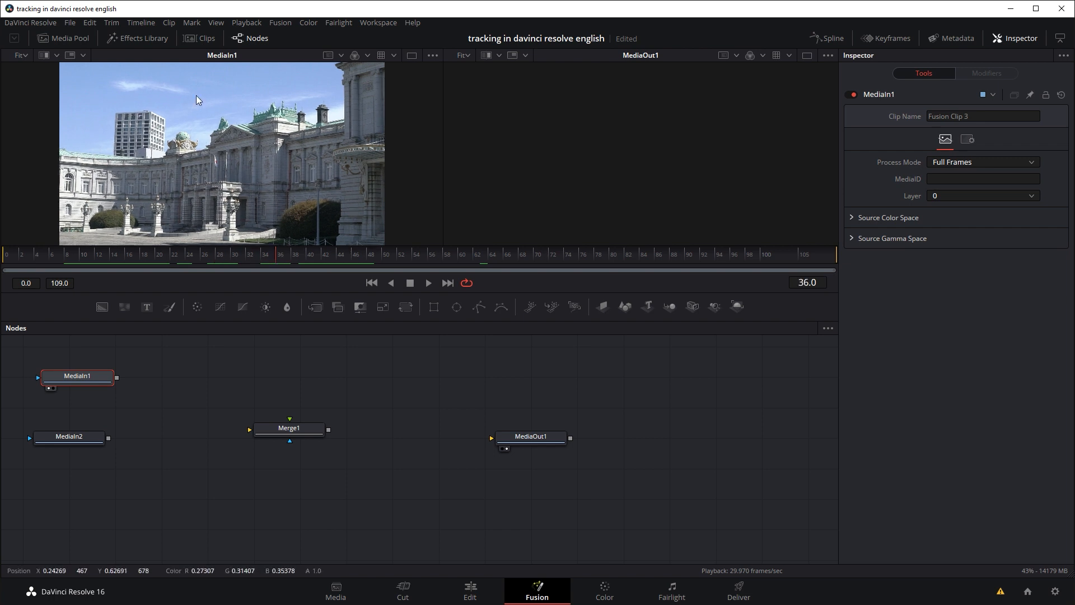
click(35, 254)
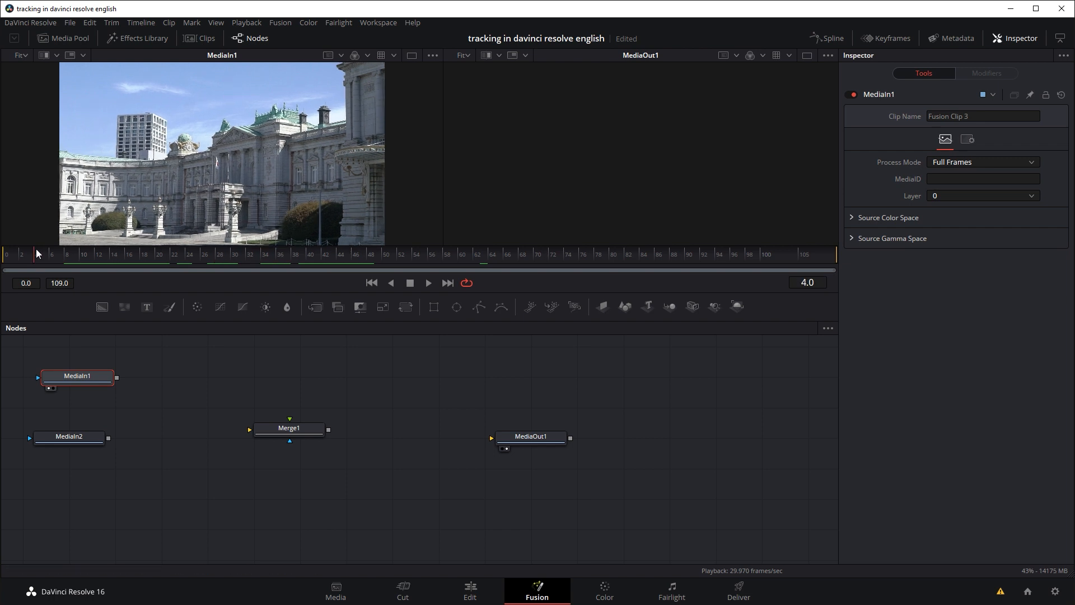
- Add a Planar Tracker after MediaIn1 with the composition at frame 0
drag(36, 255, 6, 255)
key(shift+space)
text(pla)
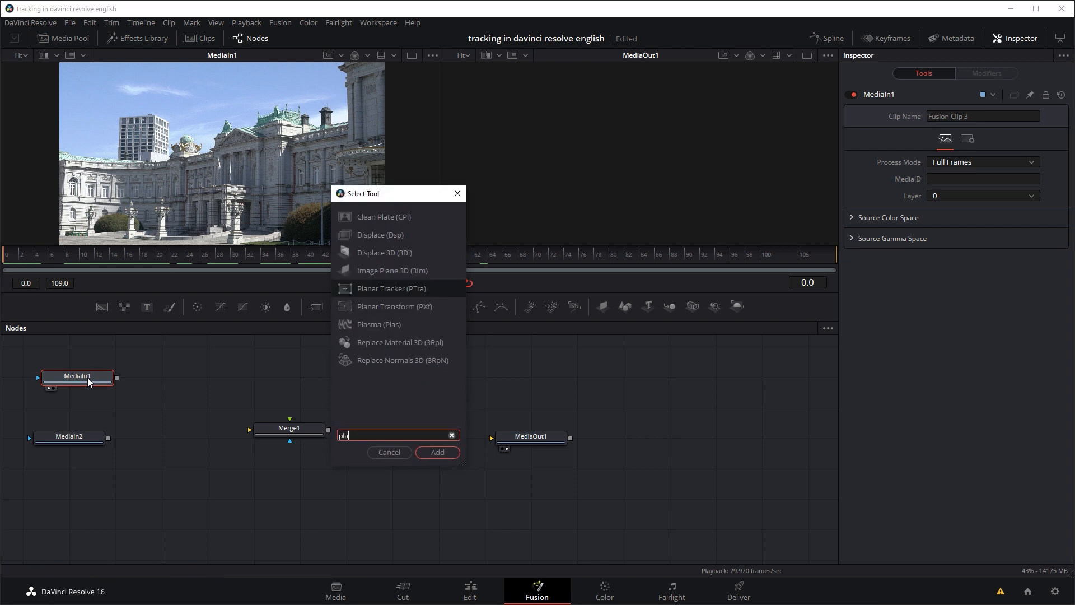
key(Return)
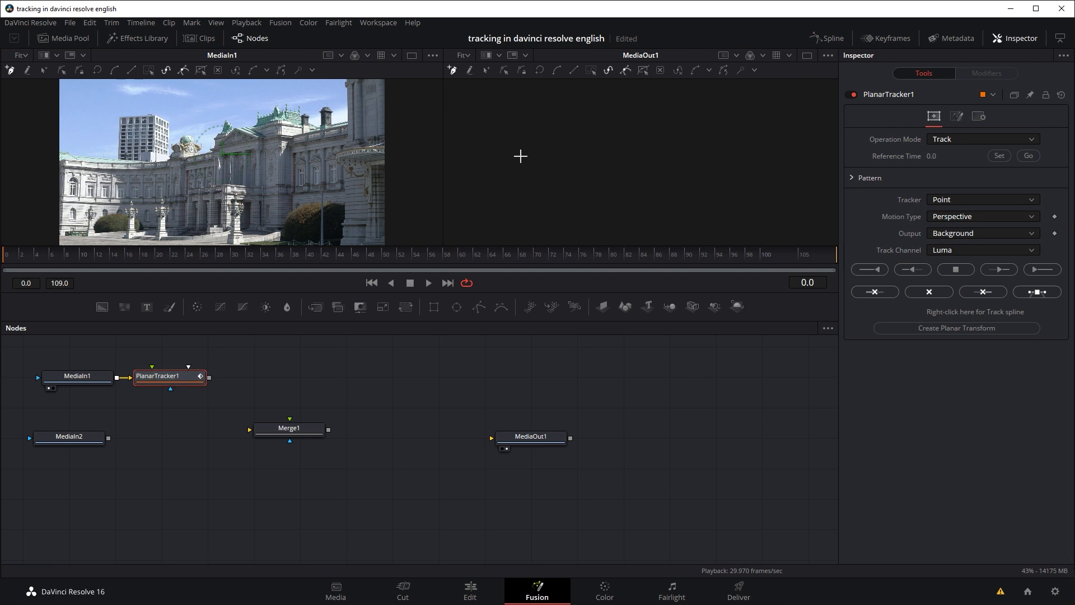
- Draw a closed four-point tracking pattern on the facade of the tall building behind the palace
click(121, 121)
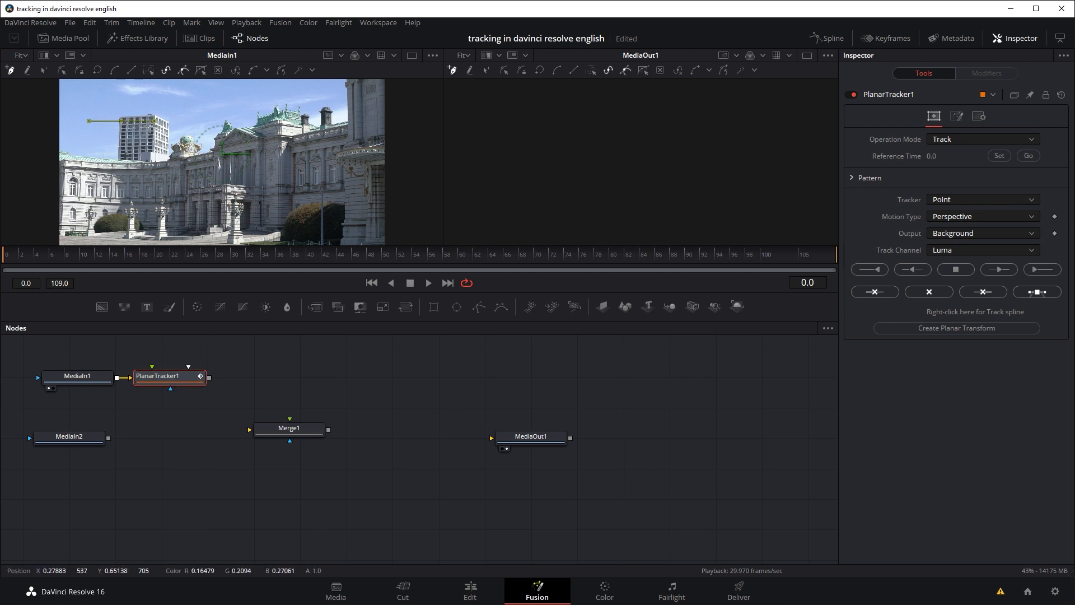
click(149, 138)
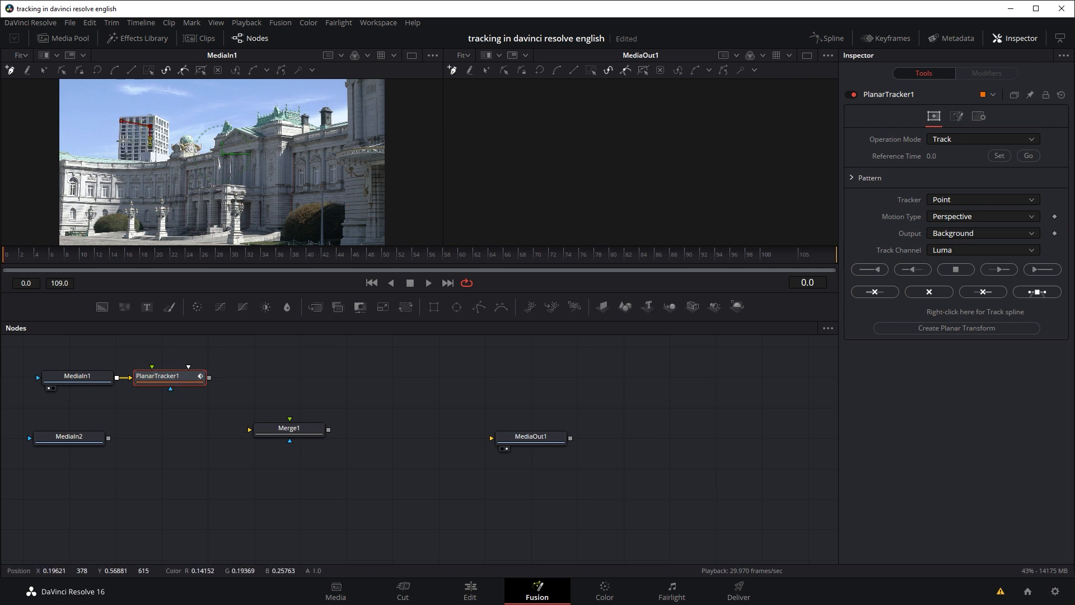
click(122, 145)
click(121, 121)
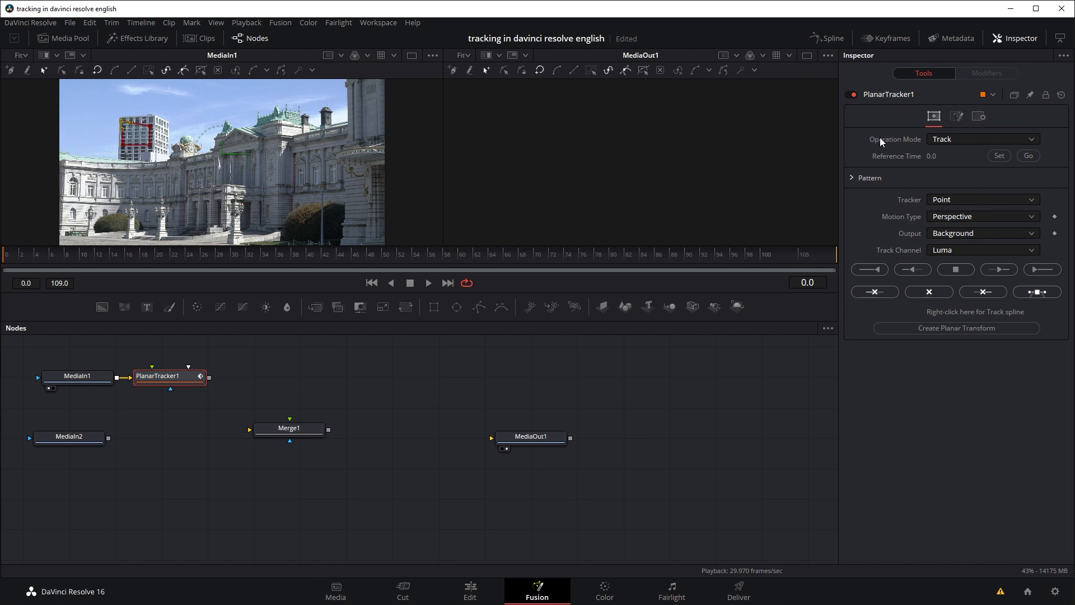
- Set PlanarTracker1's tracker to Hybrid Point/Area and its motion type to Translation, Rotation
click(984, 200)
click(973, 221)
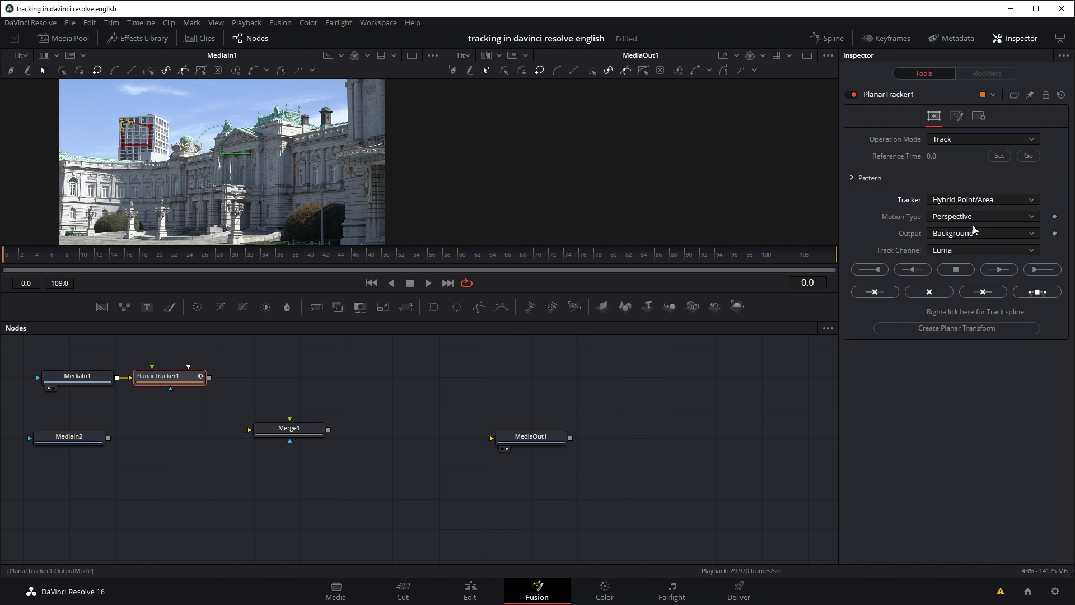
click(949, 217)
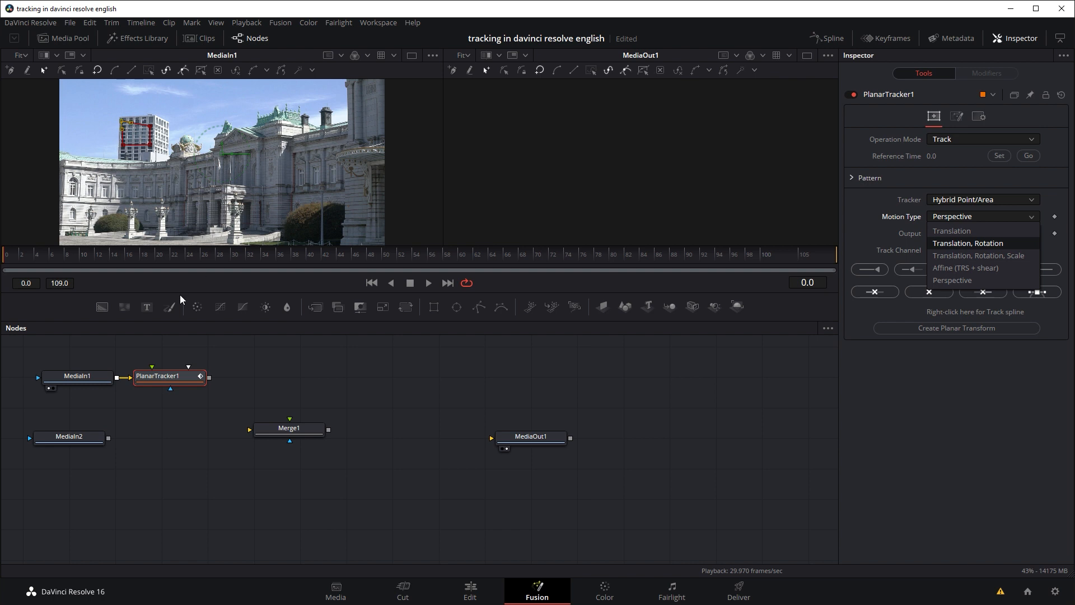
drag(178, 255, 116, 253)
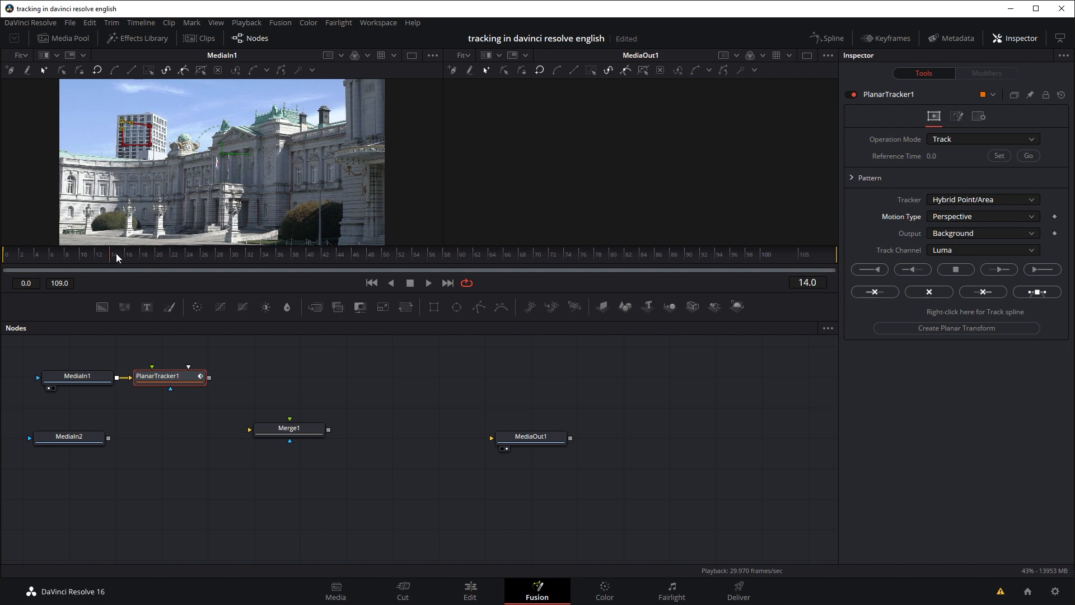
click(967, 218)
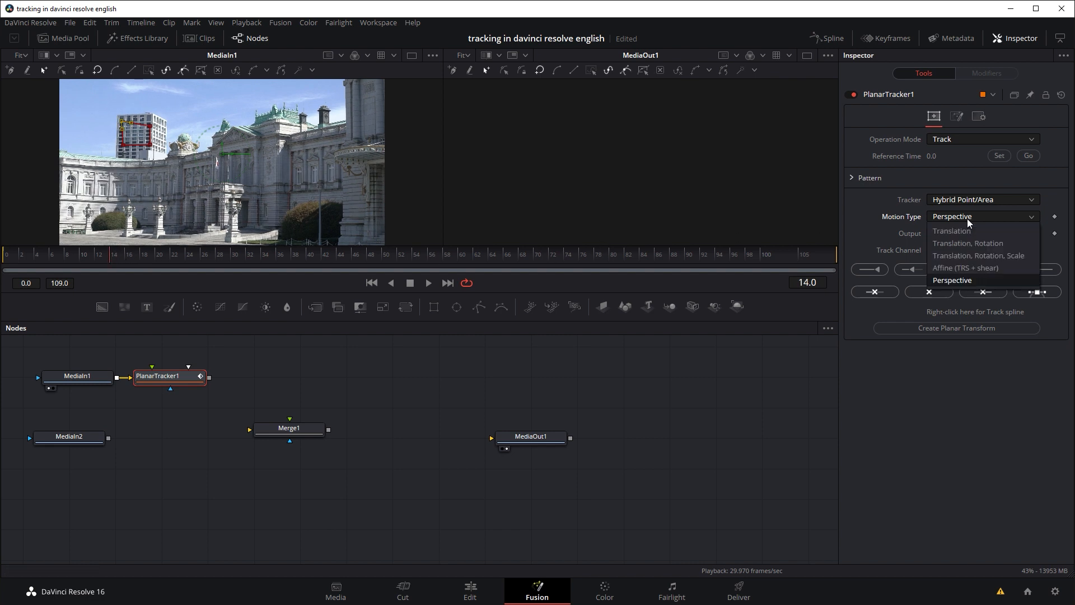
click(974, 246)
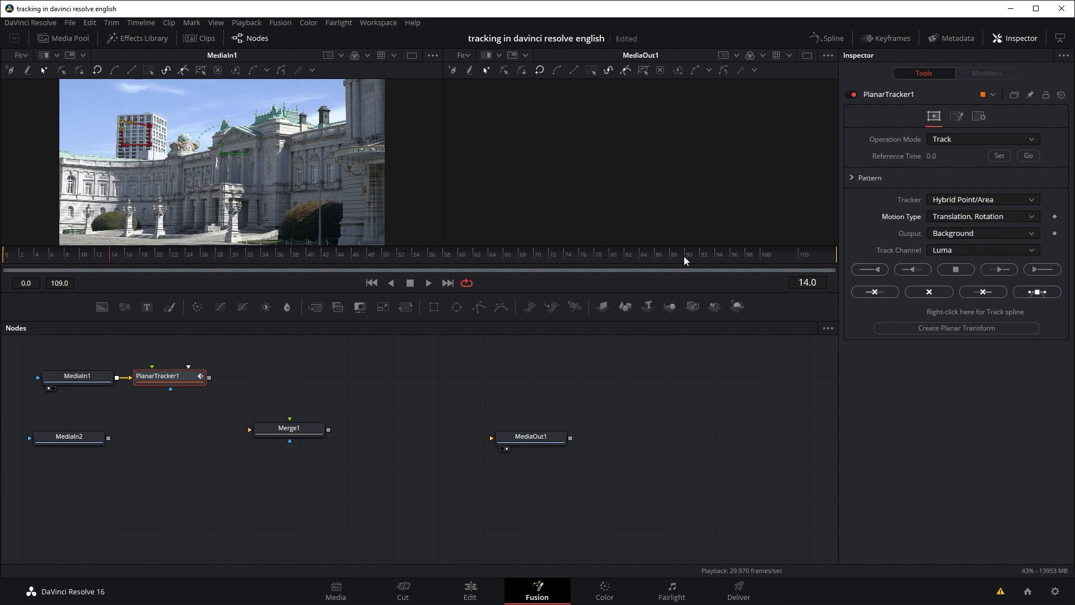
- Track the building pattern forward from frame 0 to the end and scrub through the frames to check it
drag(91, 261, 2, 259)
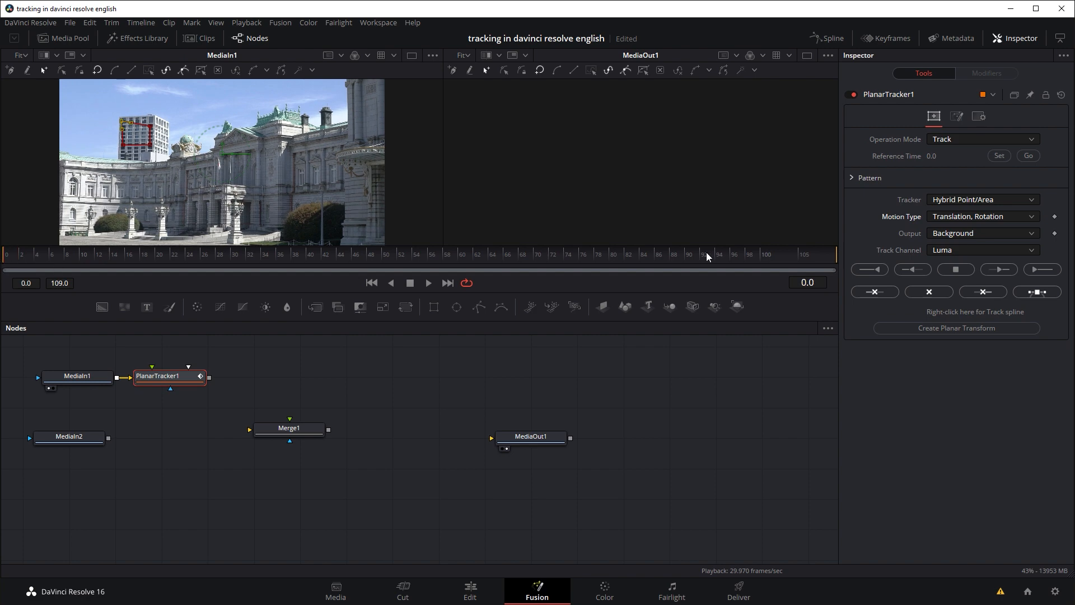
click(1042, 270)
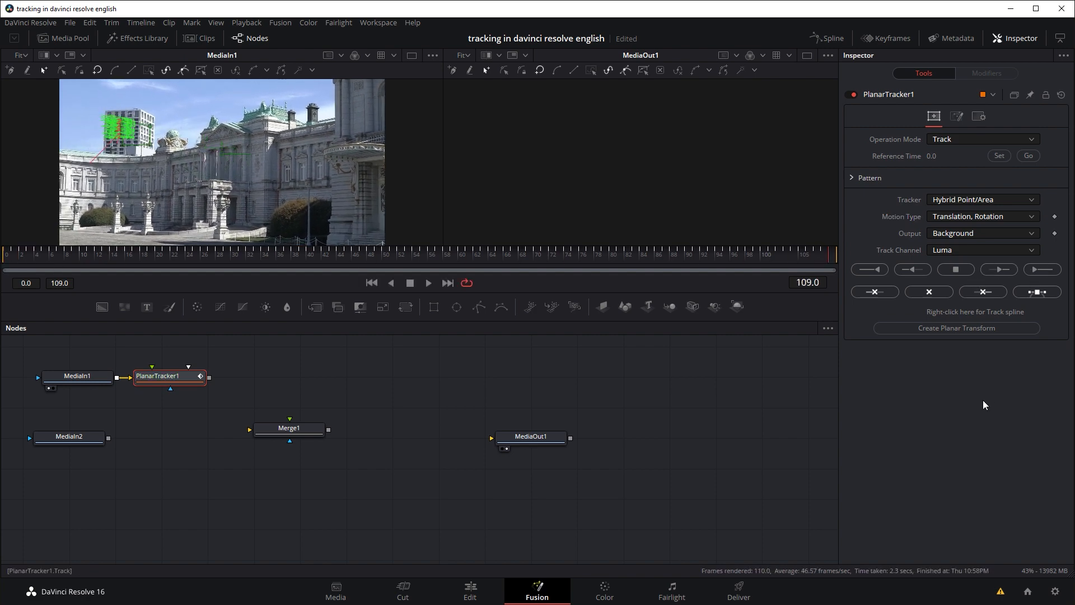
drag(307, 259, 563, 262)
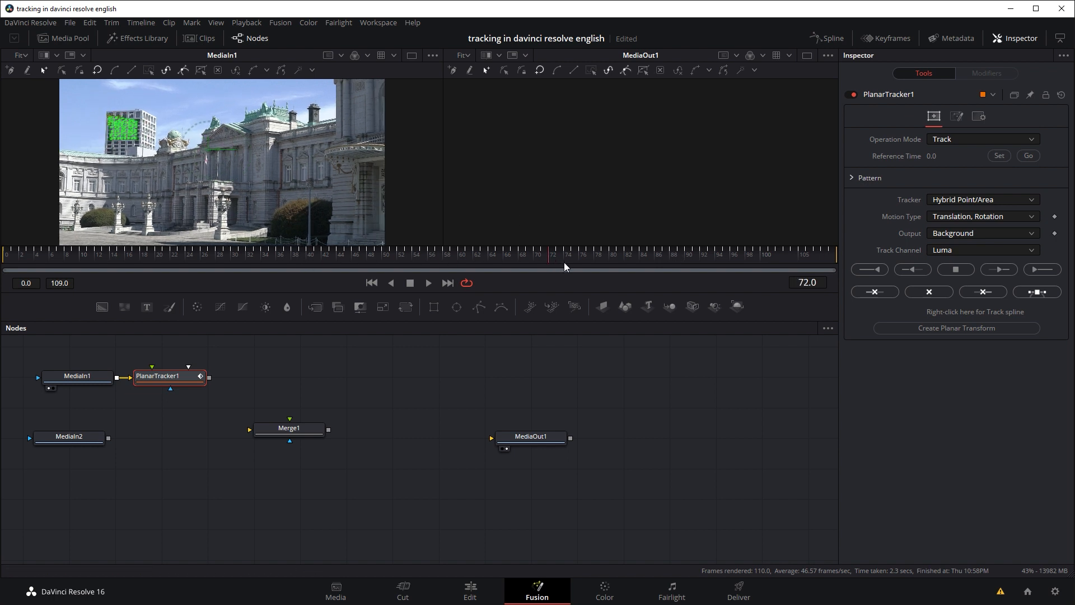
drag(664, 257, 278, 258)
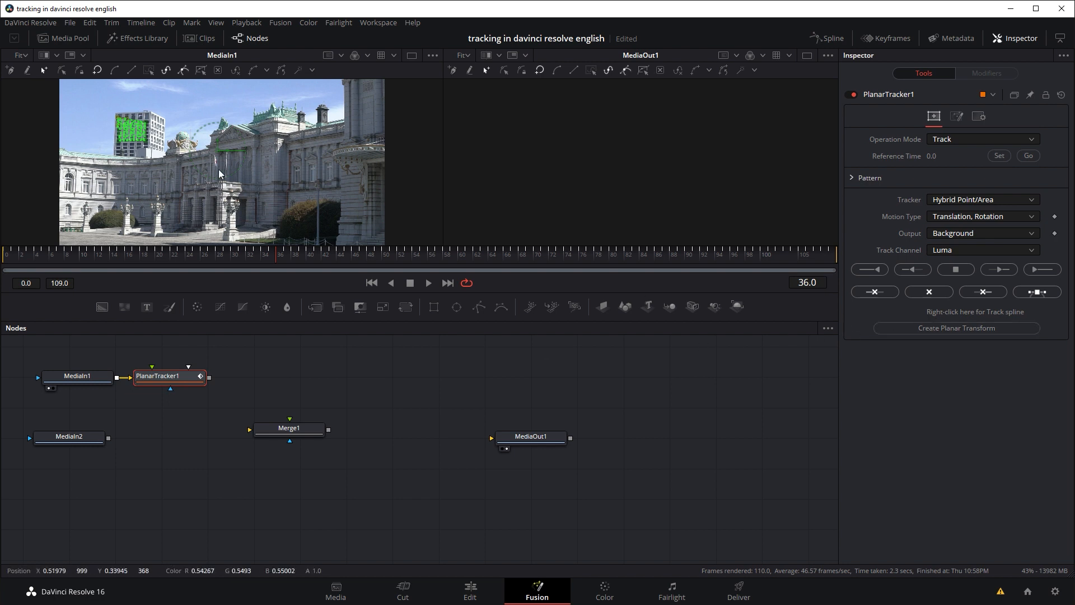
- Create a Planar Transform from the track and lay it out above PlanarTracker1, clear of MediaIn1
click(971, 331)
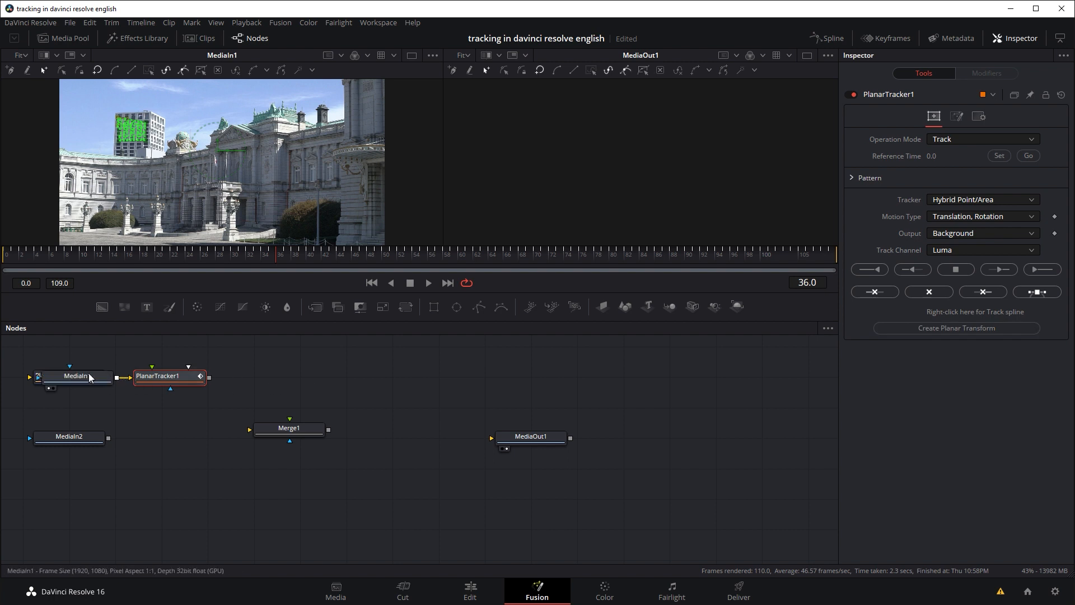
mouse_move(90, 377)
mouse_down()
mouse_move(162, 348)
mouse_move(109, 372)
mouse_move(97, 396)
mouse_up()
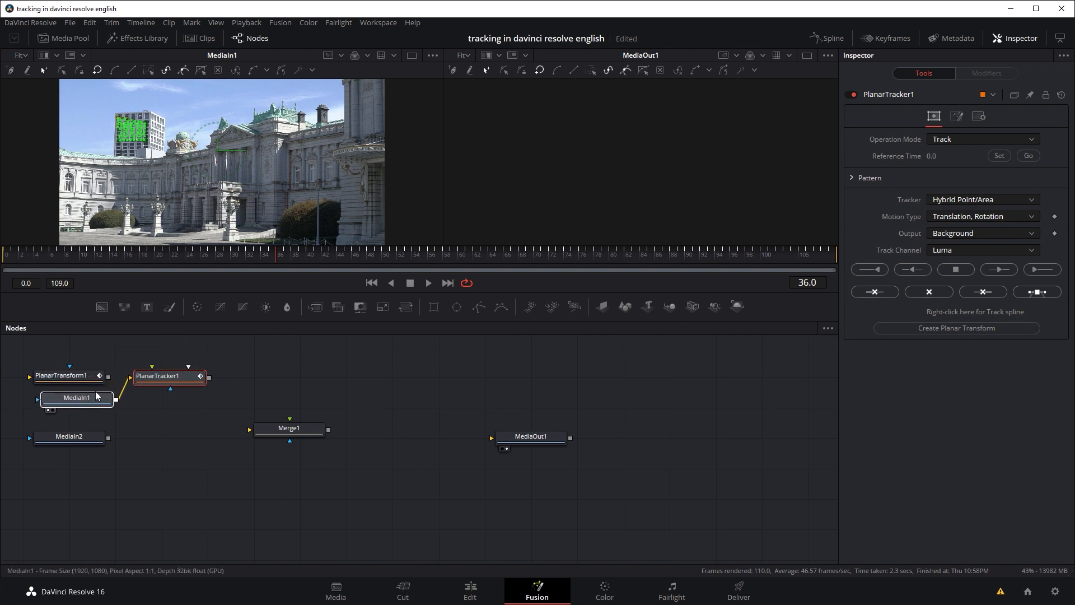
drag(153, 374, 163, 402)
drag(87, 374, 201, 355)
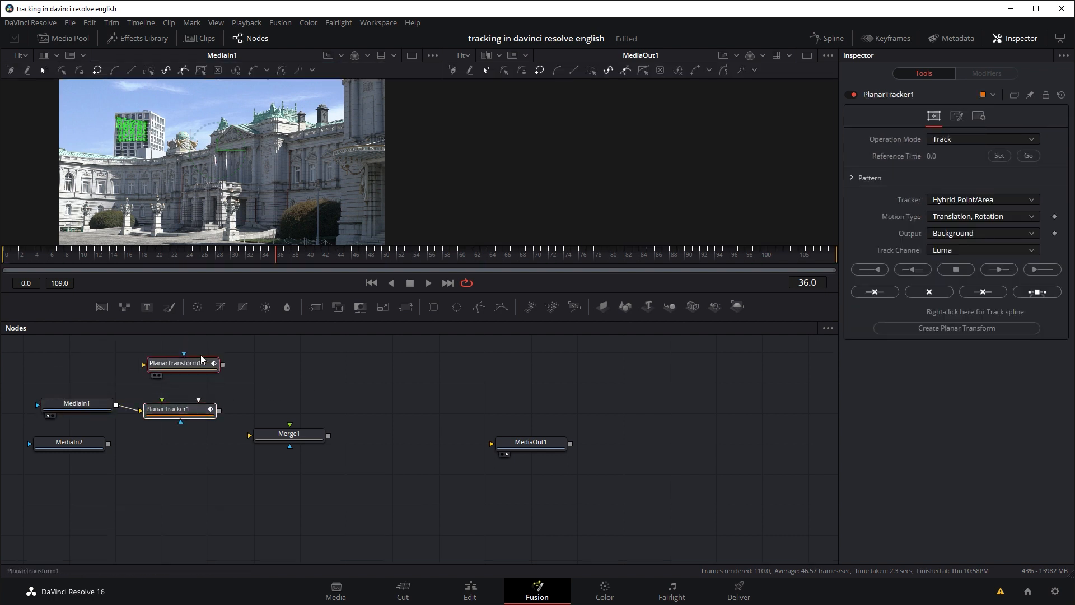
click(201, 359)
- Connect MediaIn2 to PlanarTransform1 and play its output in the second viewer to compare the sky's motion with the building footage
drag(102, 445, 561, 194)
click(101, 369)
key(space)
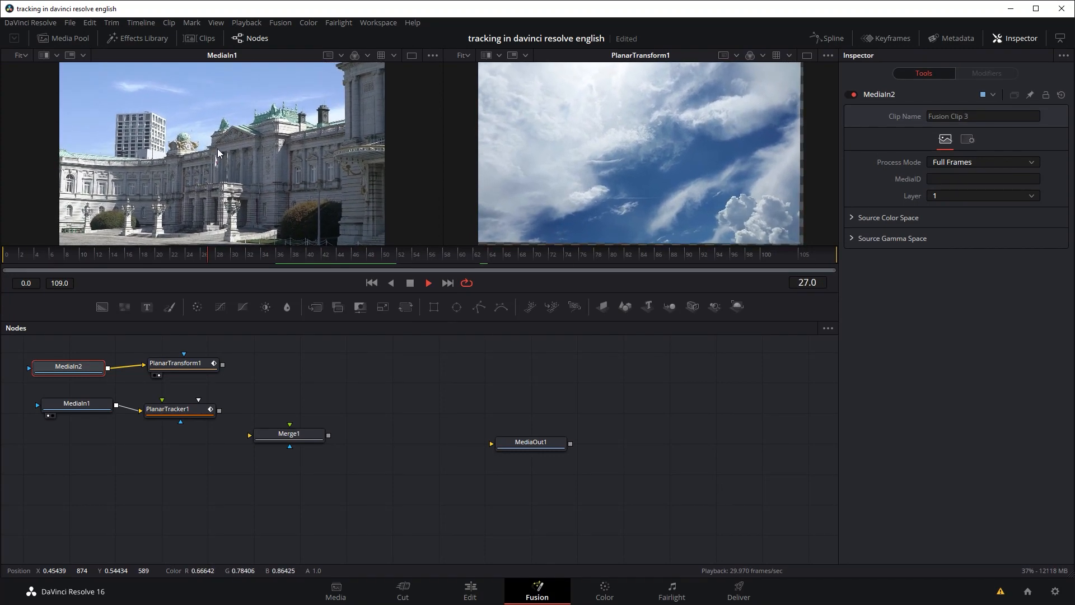
key(space)
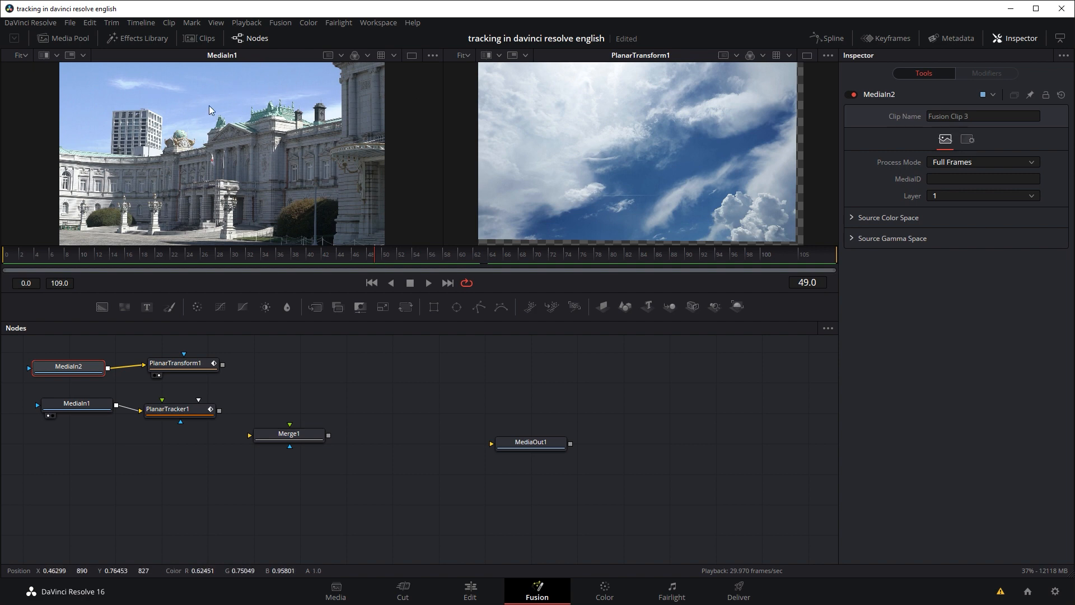
- Connect PlanarTracker1 as Merge1's foreground and PlanarTransform1 as its background, and show Merge1 in the first viewer
drag(300, 441, 361, 414)
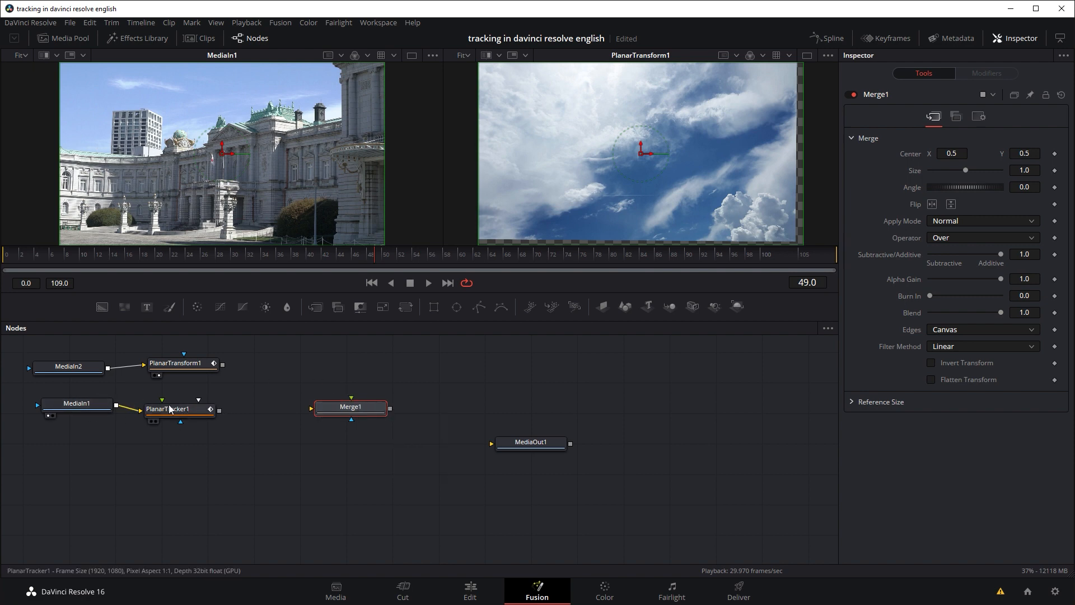
drag(220, 412, 362, 418)
click(383, 424)
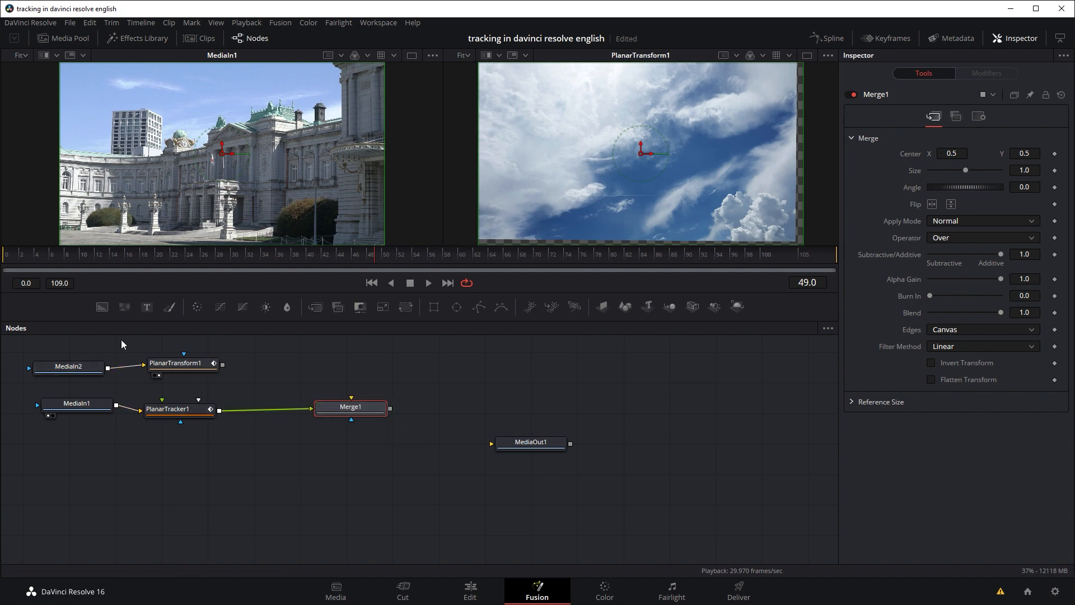
drag(223, 364, 344, 408)
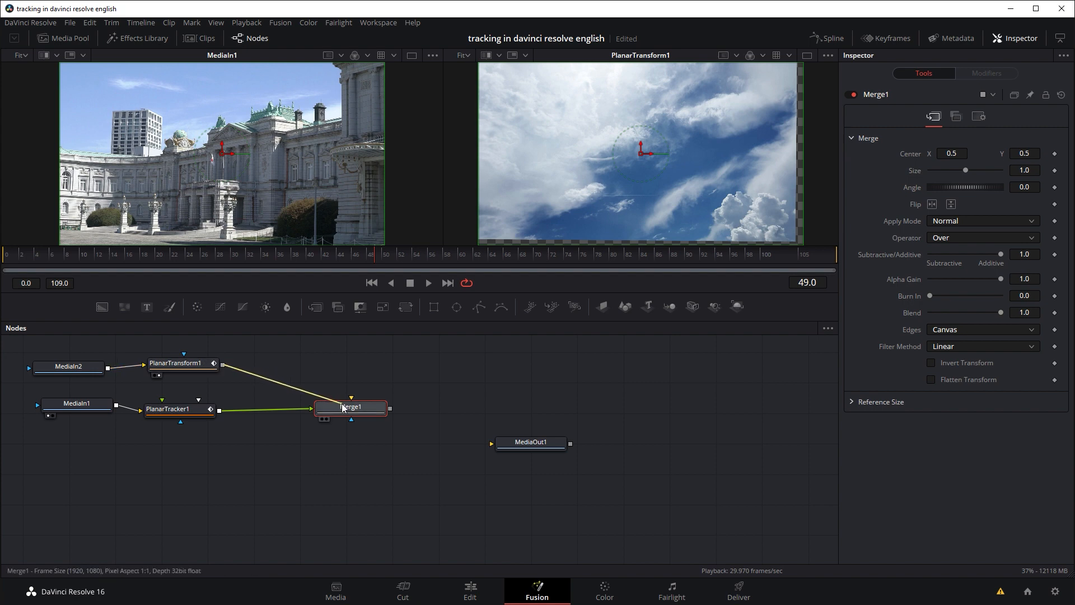
click(365, 412)
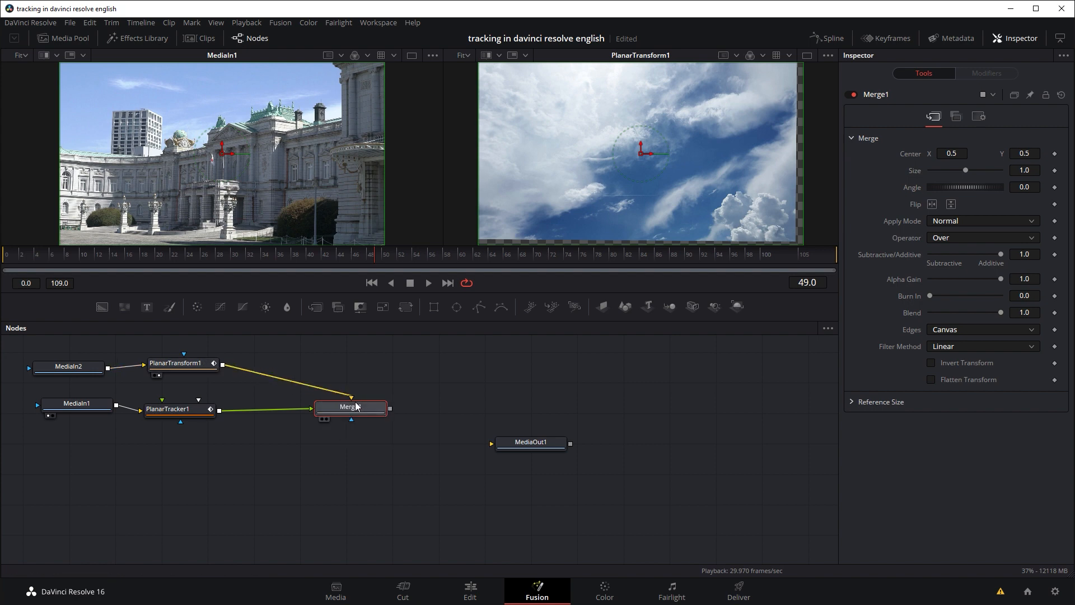
key(1)
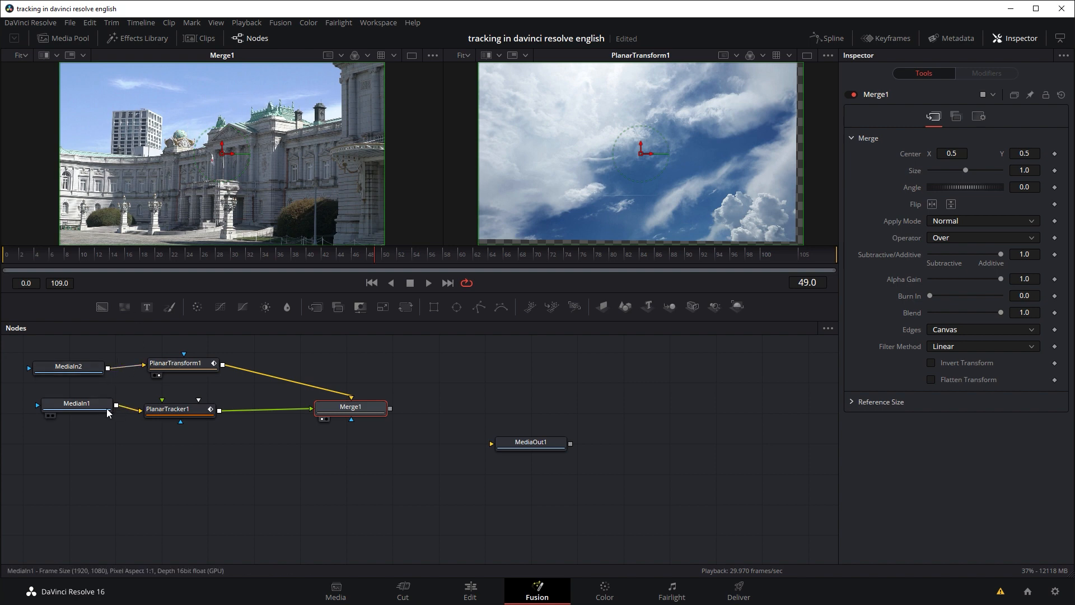
- Make room between MediaIn1 and PlanarTracker1 and insert a Chroma Keyer there
drag(112, 409, 99, 415)
drag(177, 408, 240, 415)
drag(75, 409, 75, 417)
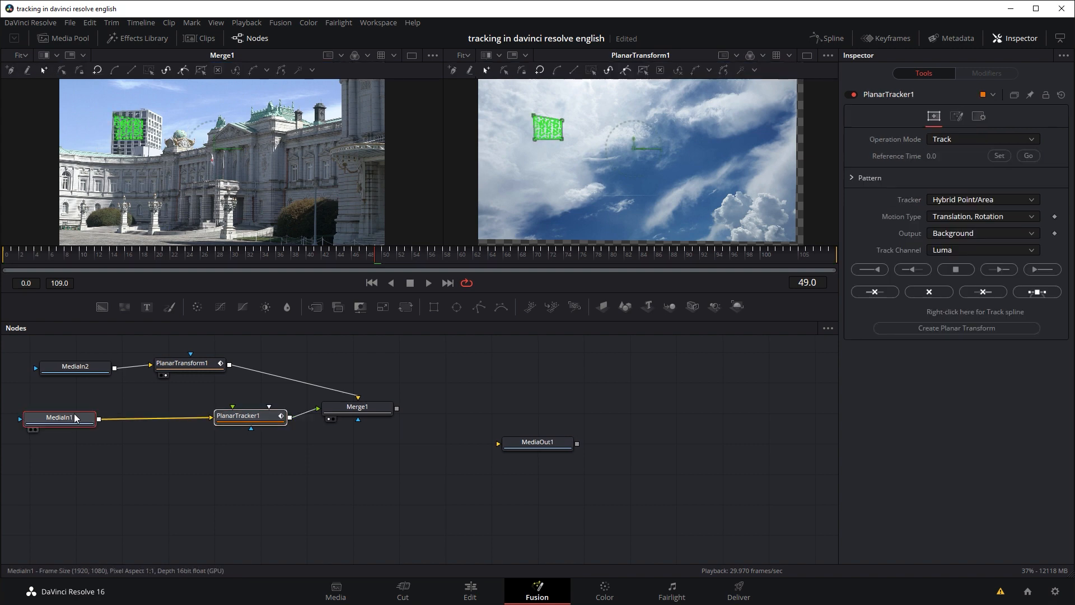
key(shift+space)
text(chr)
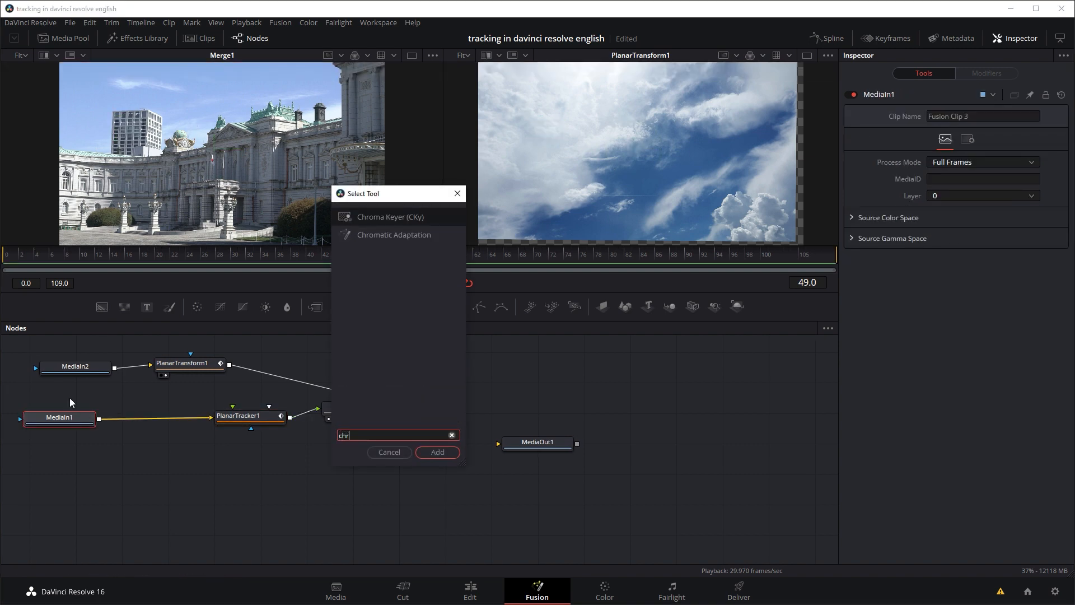
key(Return)
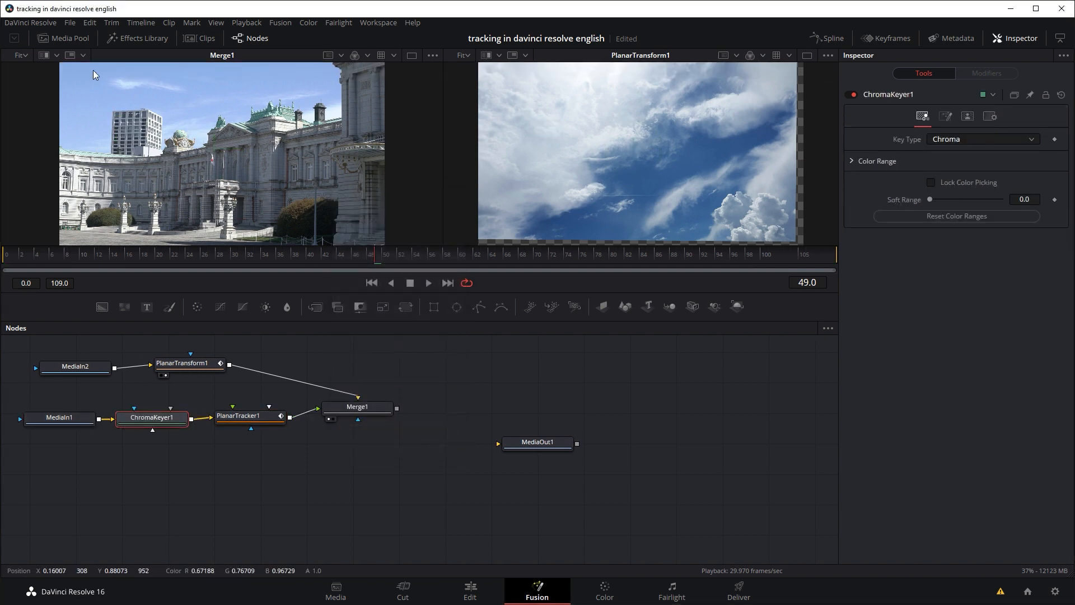
- Key out the blue sky above the buildings with ChromaKeyer1 and play the composite to check the replacement sky
drag(80, 110, 99, 92)
drag(173, 69, 32, 56)
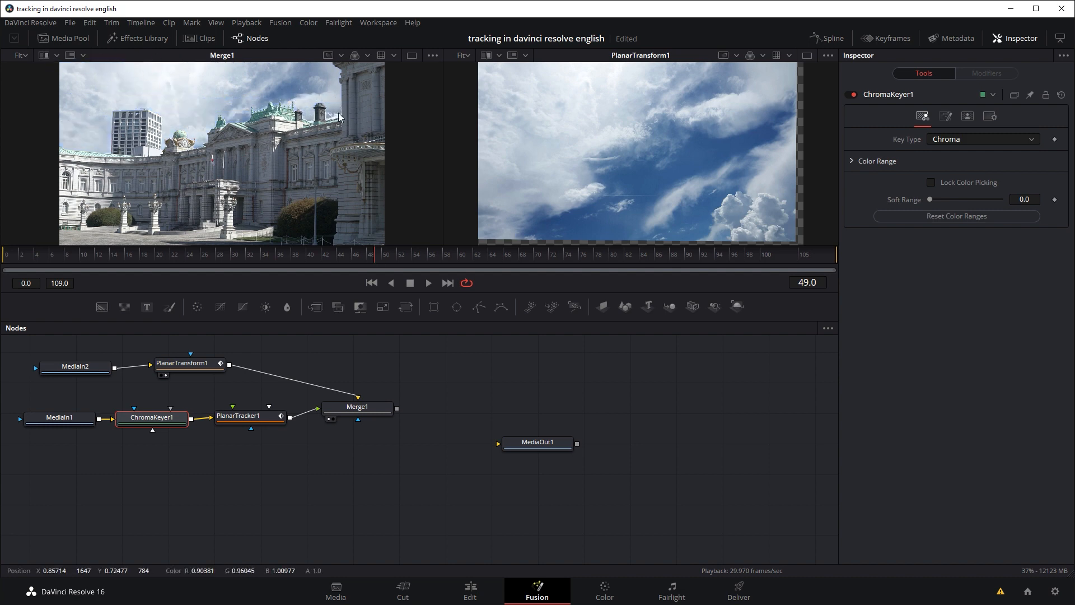
key(space)
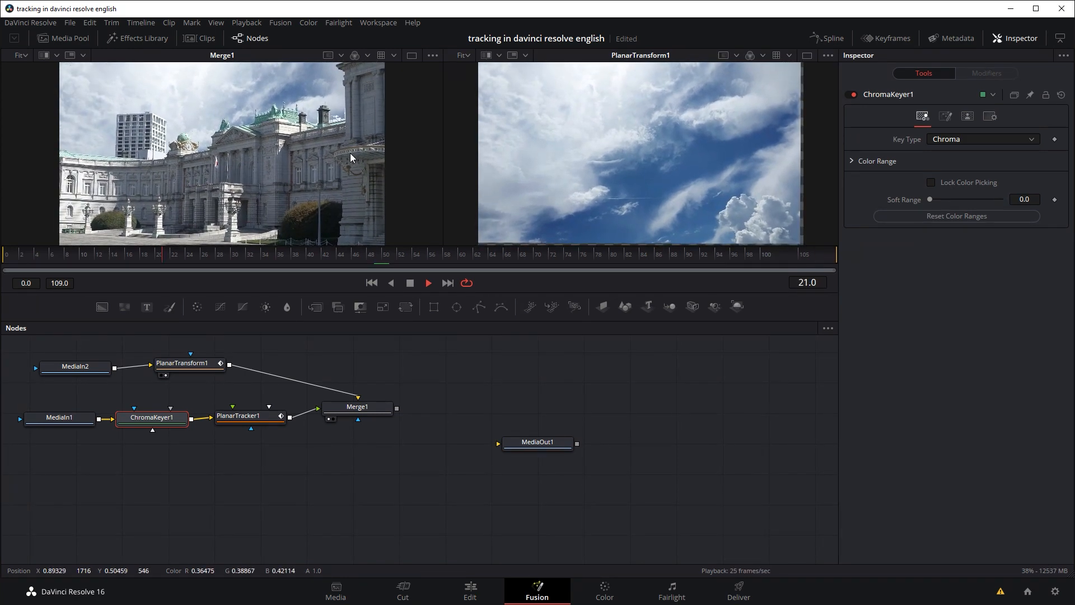
key(space)
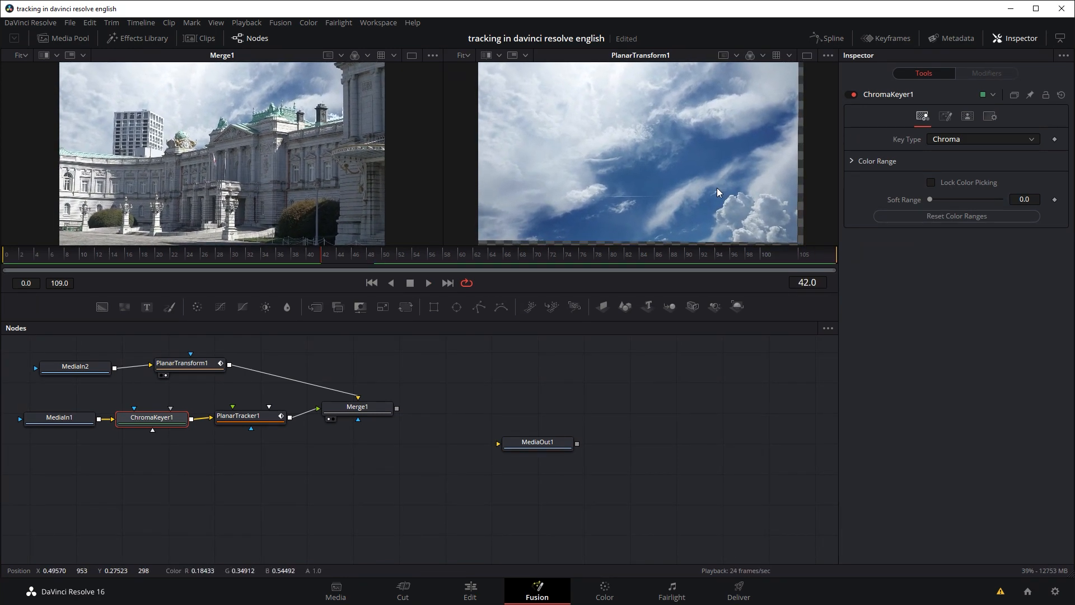
- Refine ChromaKeyer1's matte with a blur of 2.44 and a Contract / Expand of -0.61, and play the composite to check the edges
click(967, 116)
drag(932, 169, 949, 169)
key(space)
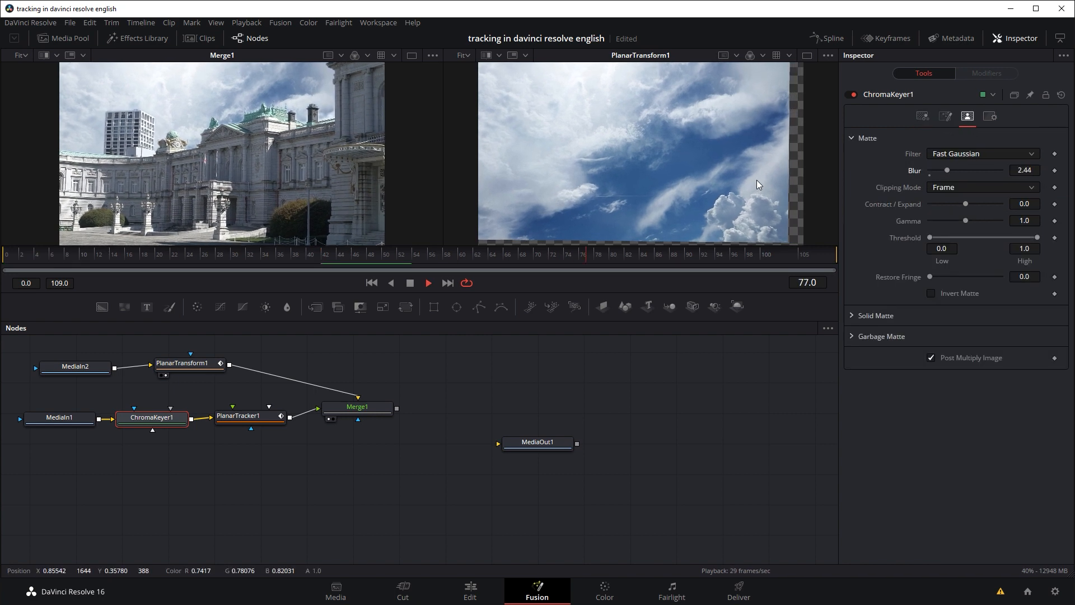
key(space)
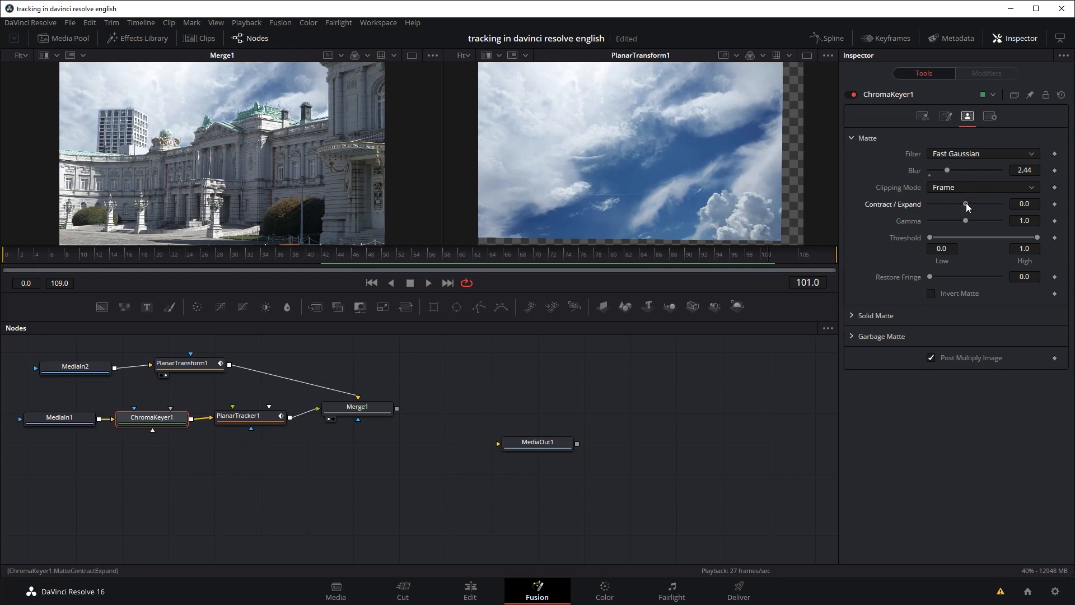
drag(966, 204, 943, 204)
key(space)
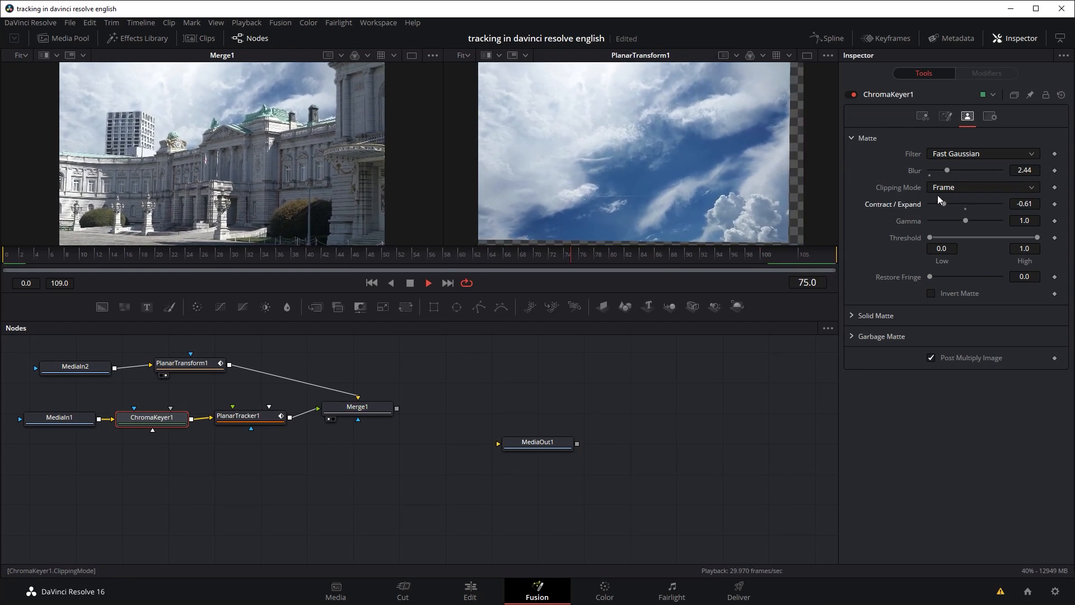
- Make room between MediaIn2 and PlanarTransform1 and insert a Transform node there
drag(182, 367, 212, 371)
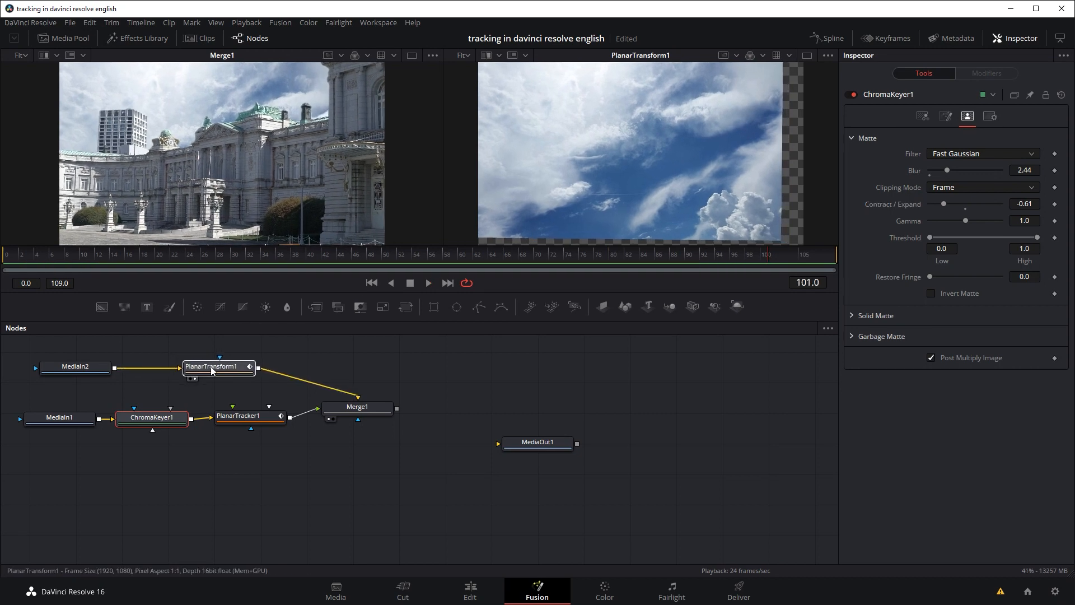
drag(75, 367, 63, 367)
key(shift+space)
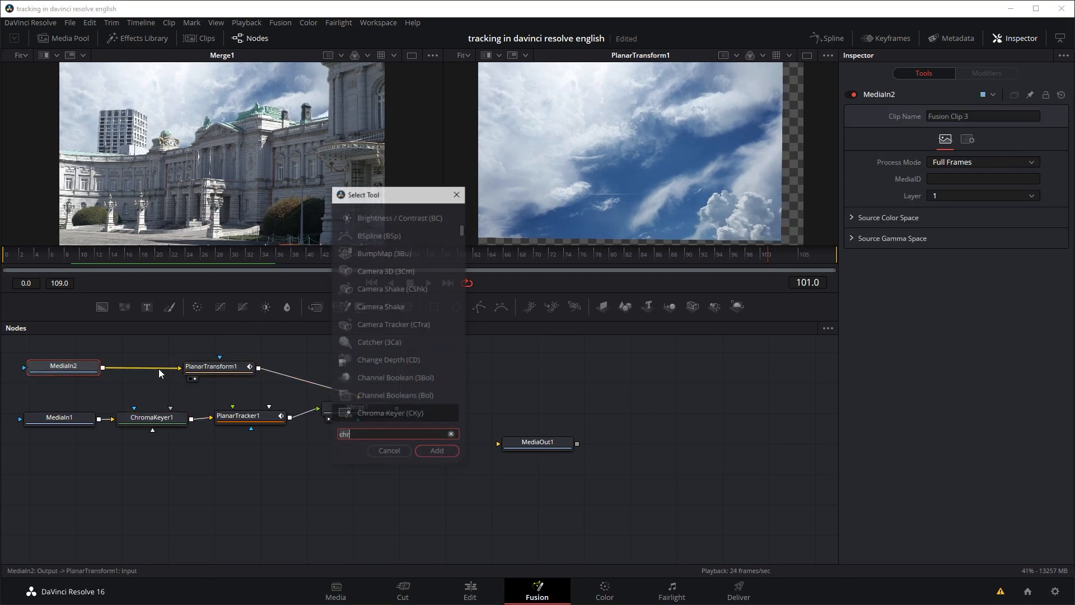
text(tr)
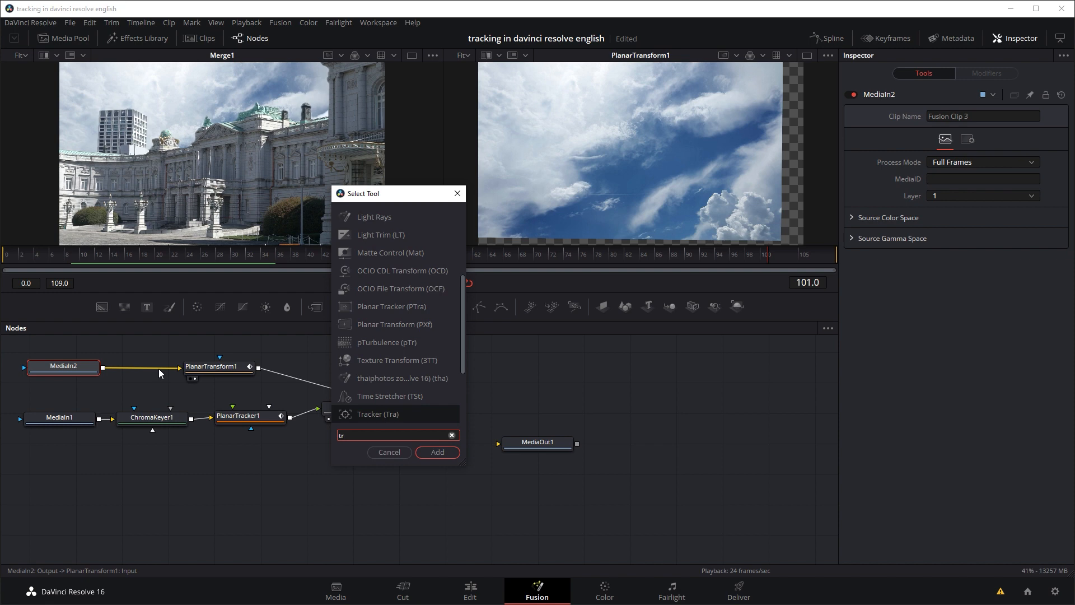
text(as)
key(BackSpace)
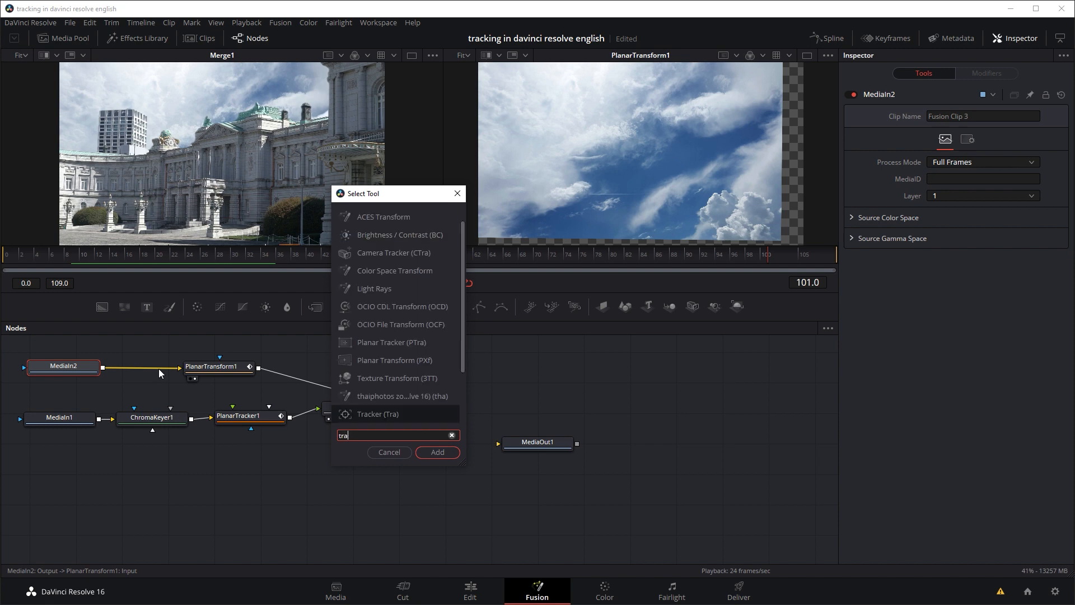
text(ns)
key(Return)
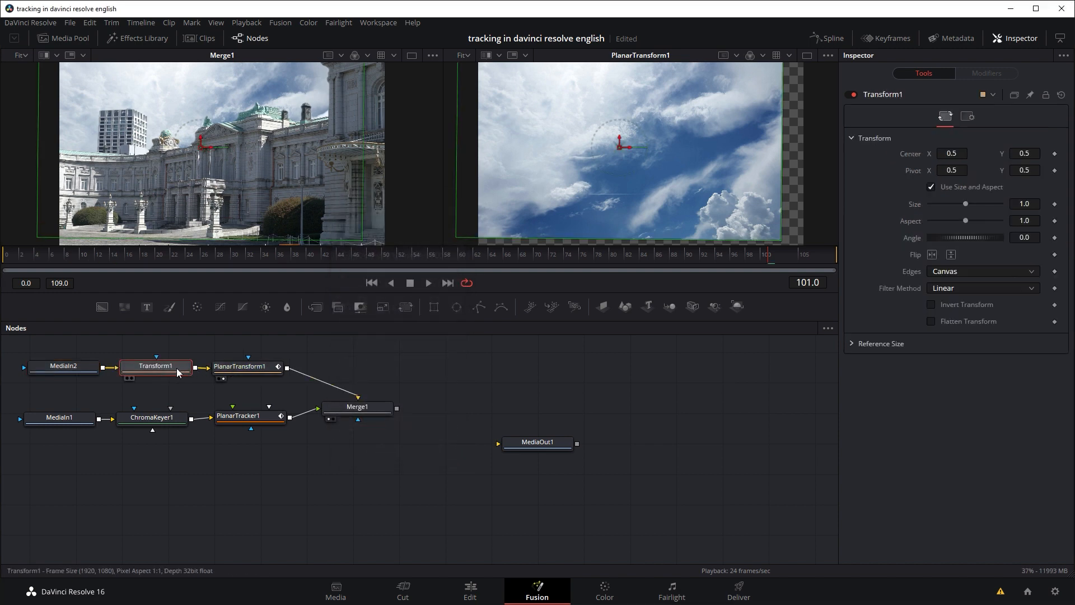
- Shift the sky image slightly with Transform1 to a center of about X 0.51, Y 0.506, and play the composite
drag(201, 149, 205, 146)
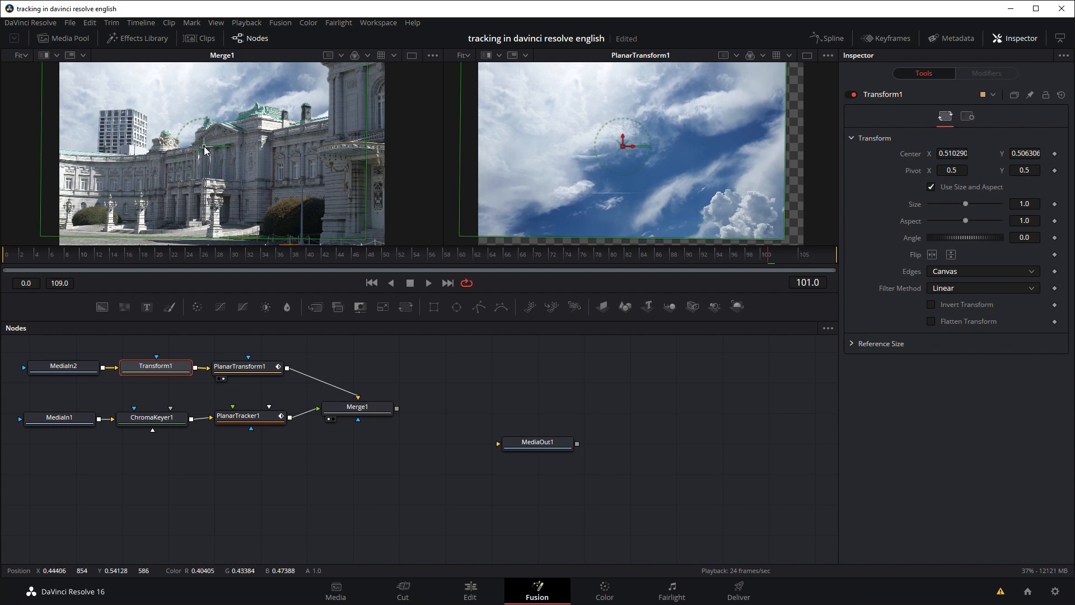
key(space)
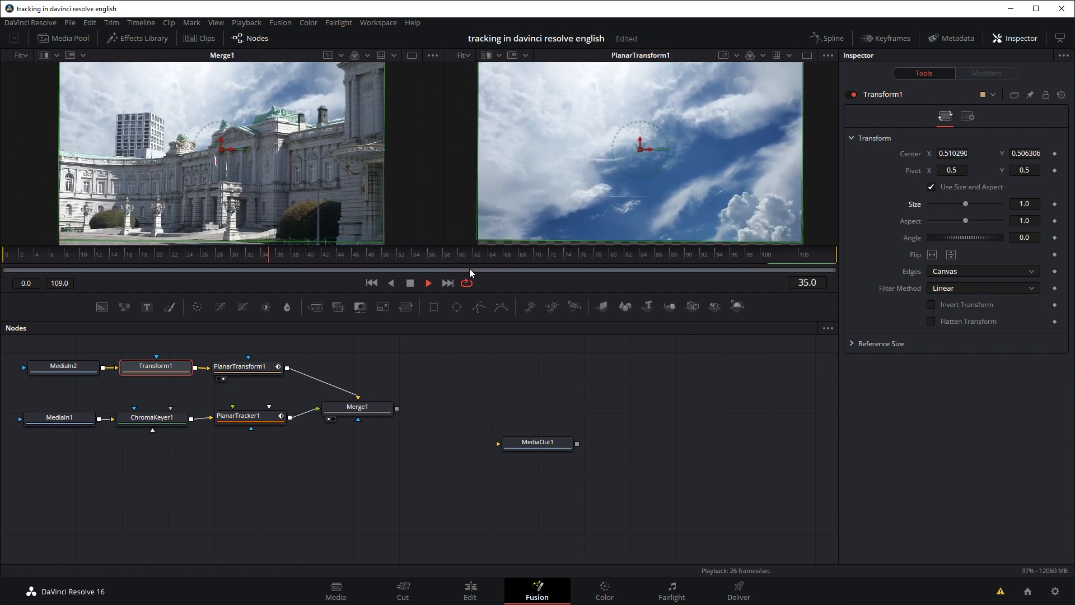
key(space)
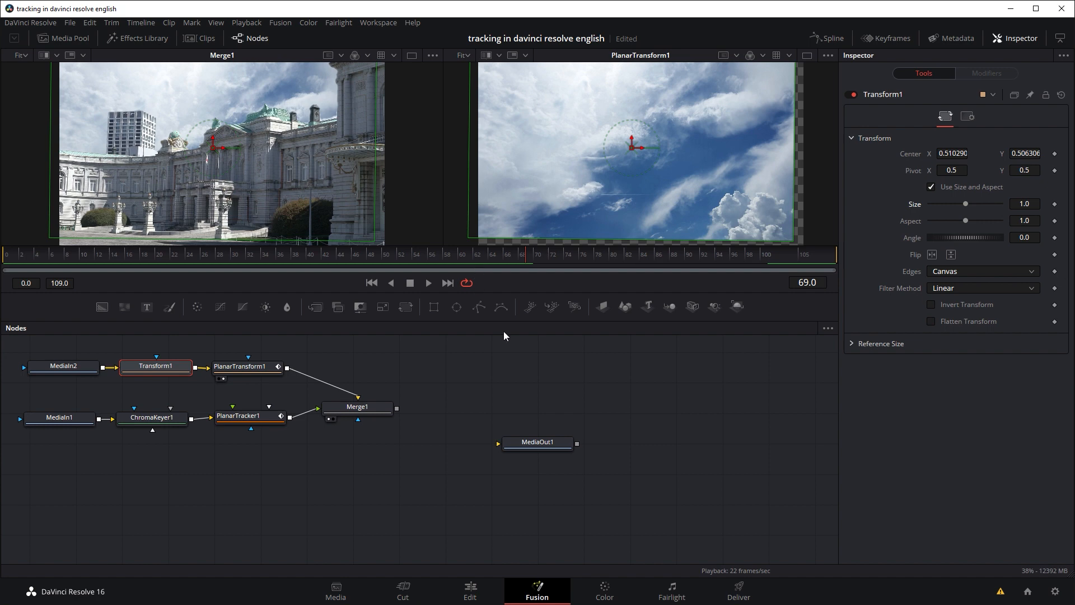
- Connect Merge1 to MediaOut1 and play the sky replacement clip from its start on the Edit page
drag(537, 448, 533, 422)
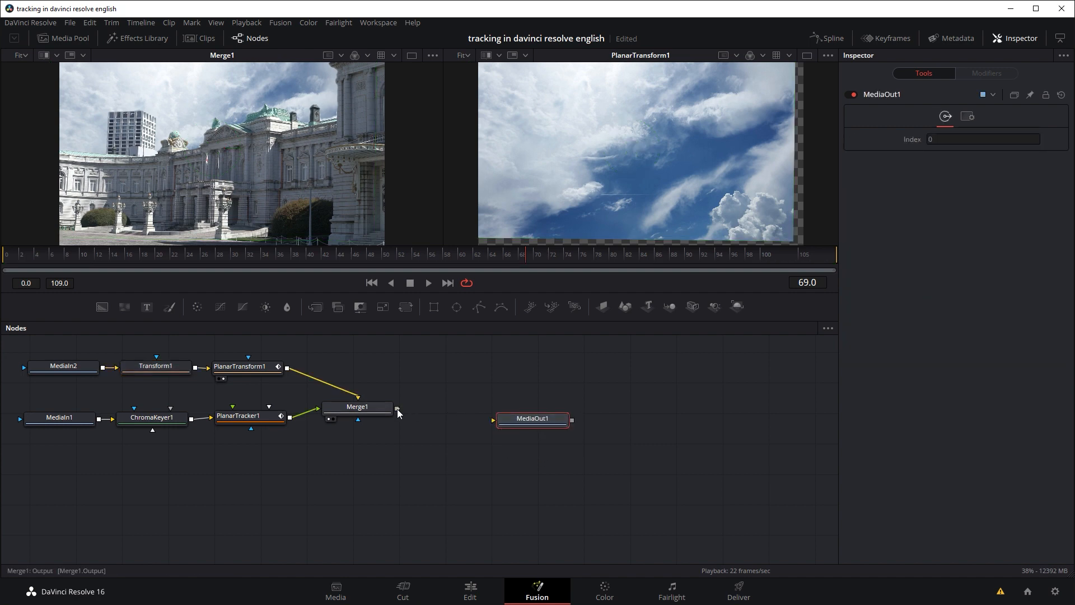
drag(399, 408, 523, 424)
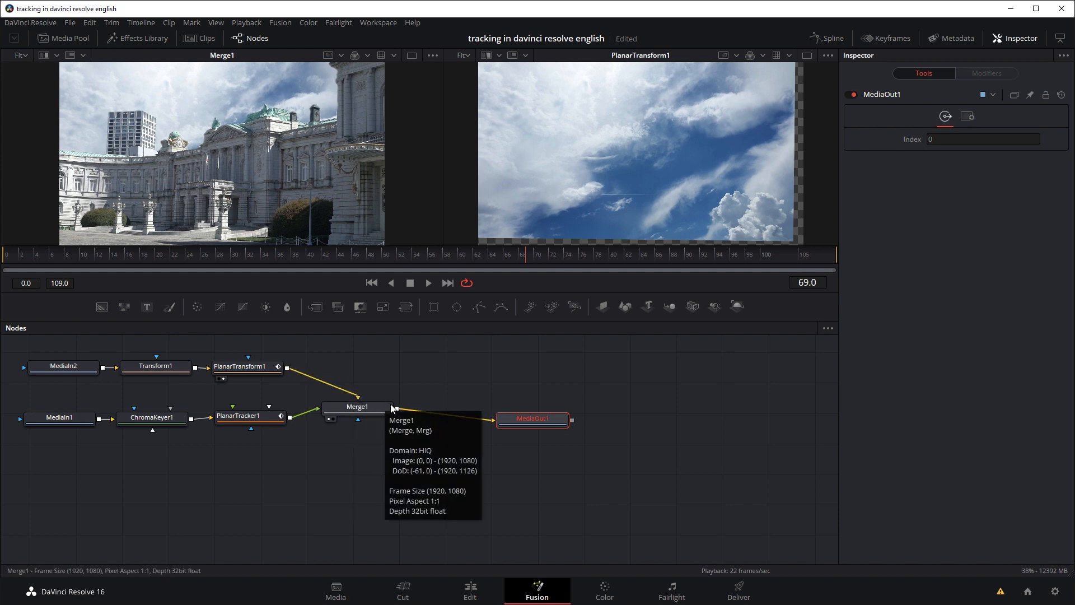
click(480, 598)
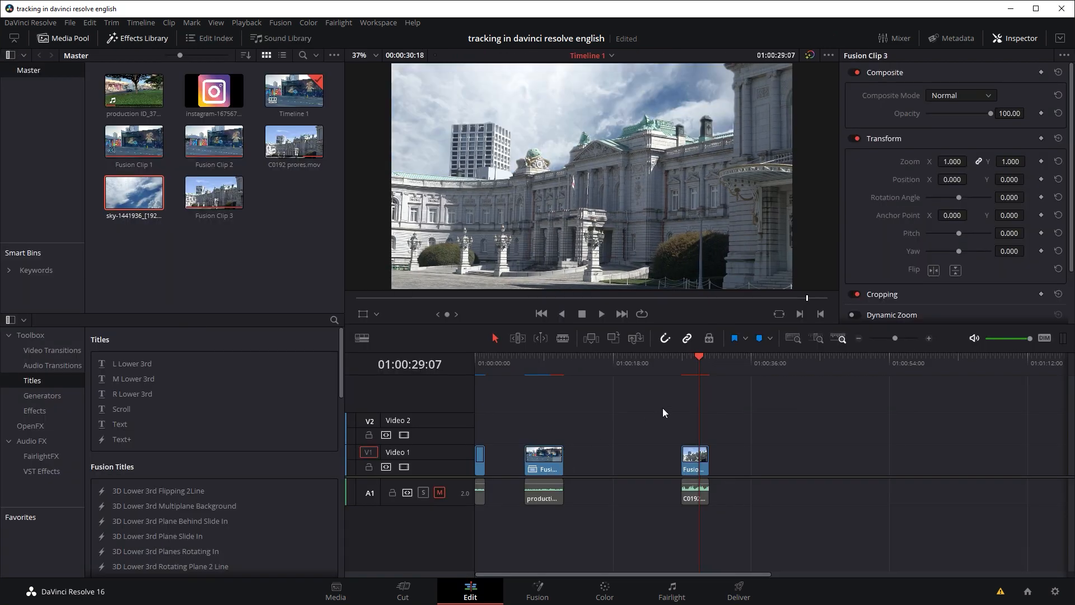
drag(695, 362, 681, 361)
key(space)
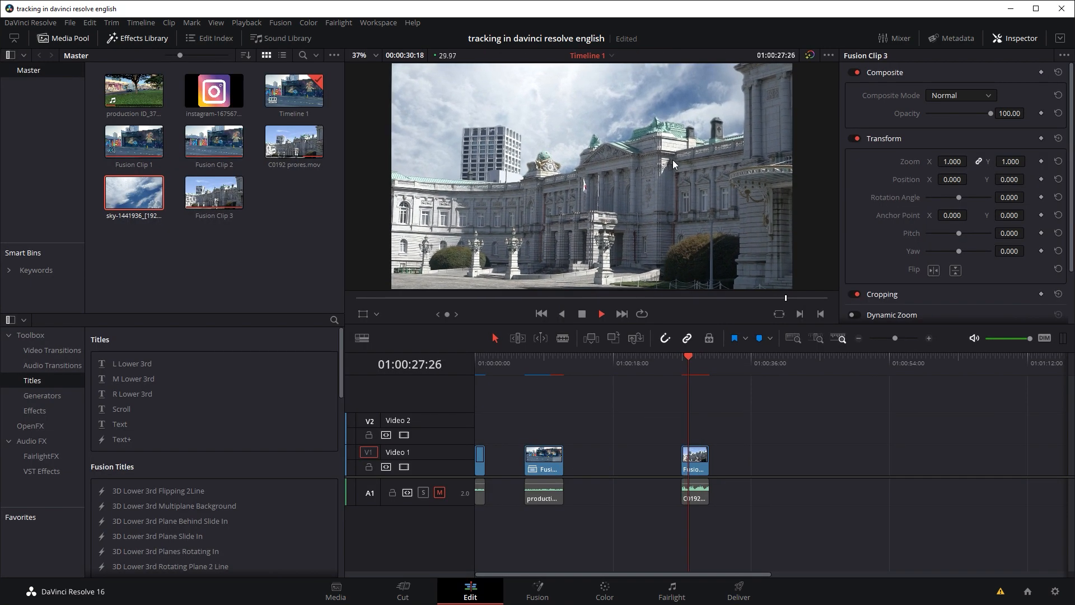
key(space)
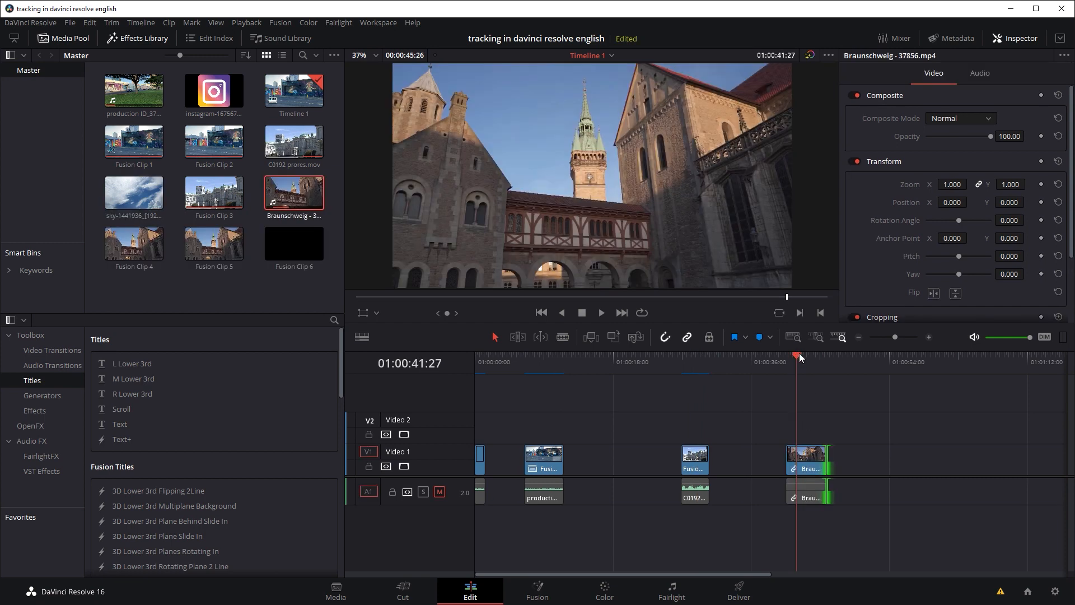
- Play and scrub through the Braunschweig clip on the timeline to examine its camera motion around the bridge and tower
drag(799, 357, 792, 354)
key(space)
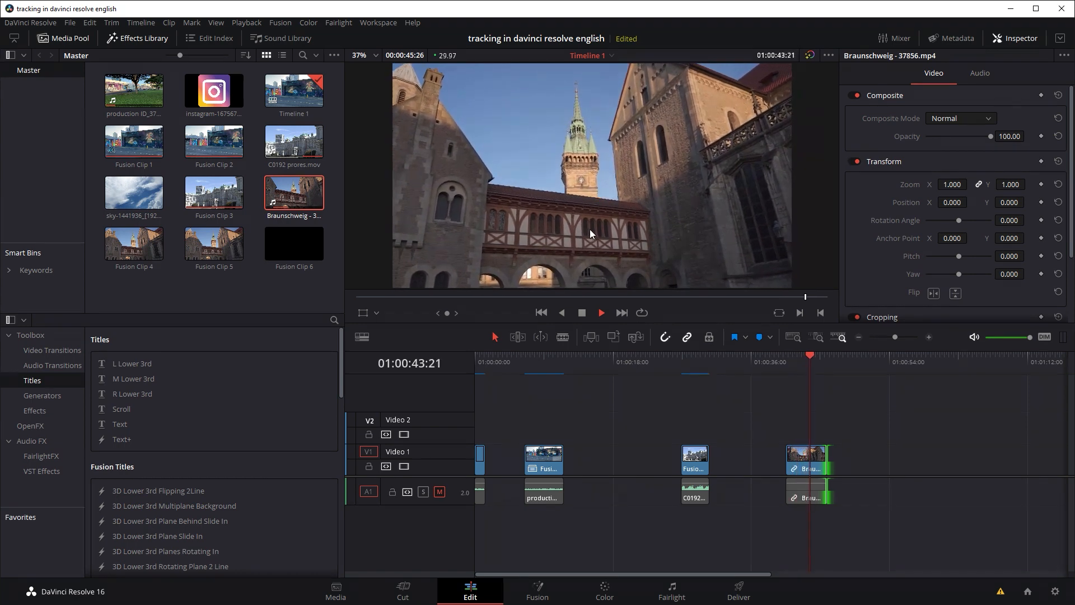
click(791, 359)
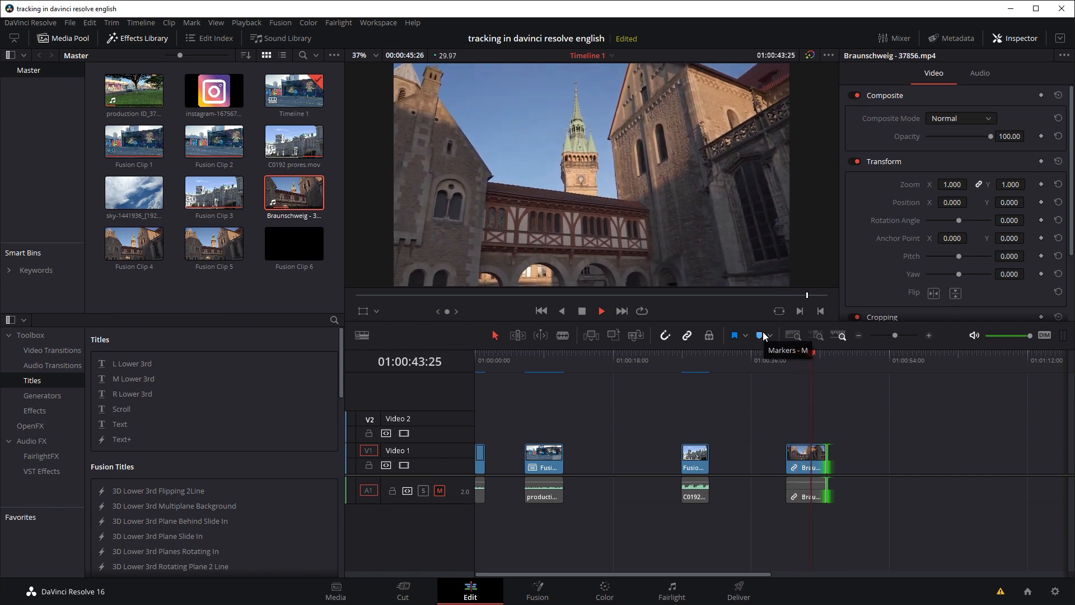
click(790, 356)
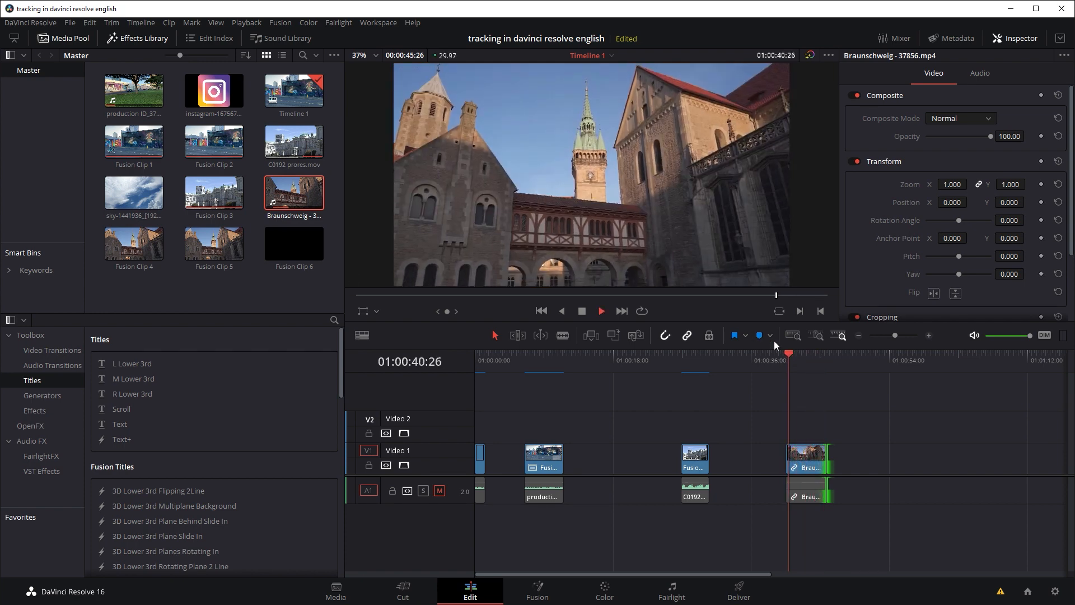
key(space)
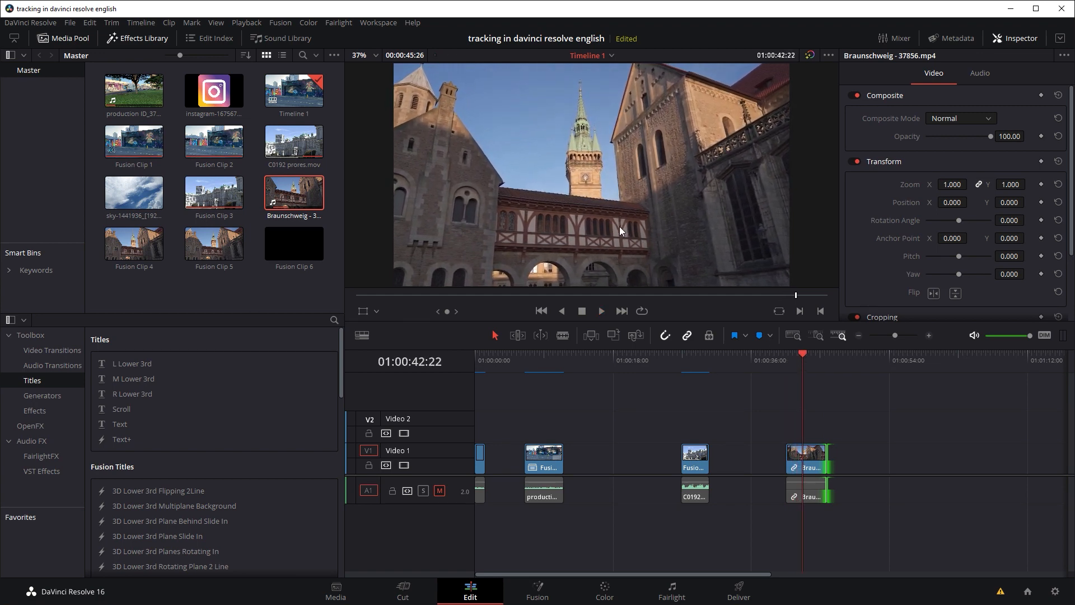
drag(795, 357, 817, 362)
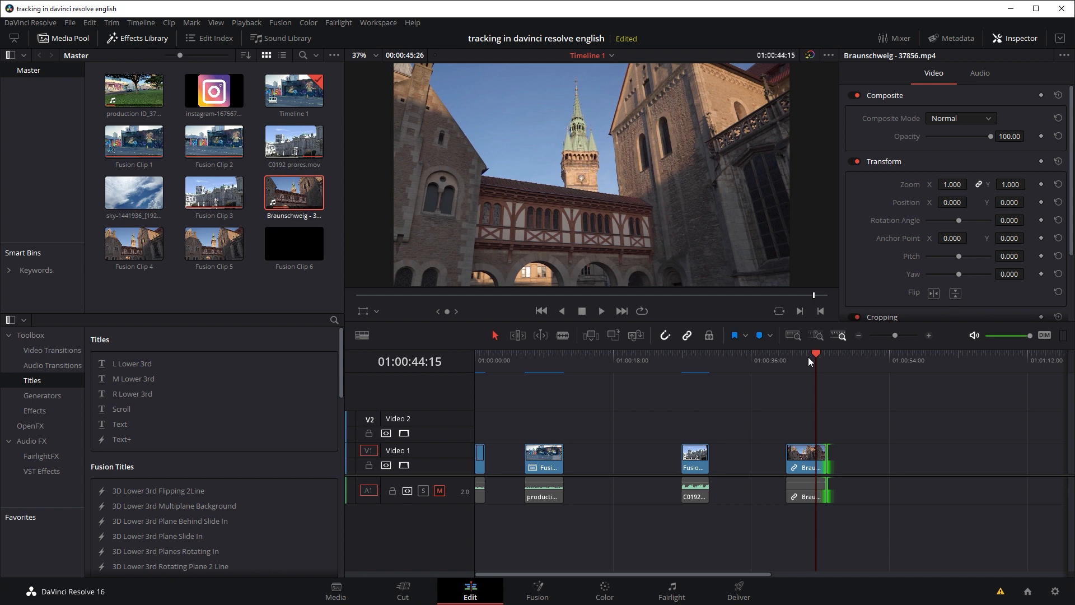
- Place the Instagram logo image on Video 2 above the Braunschweig clip and combine both into a new Fusion clip
click(804, 356)
drag(214, 91, 831, 430)
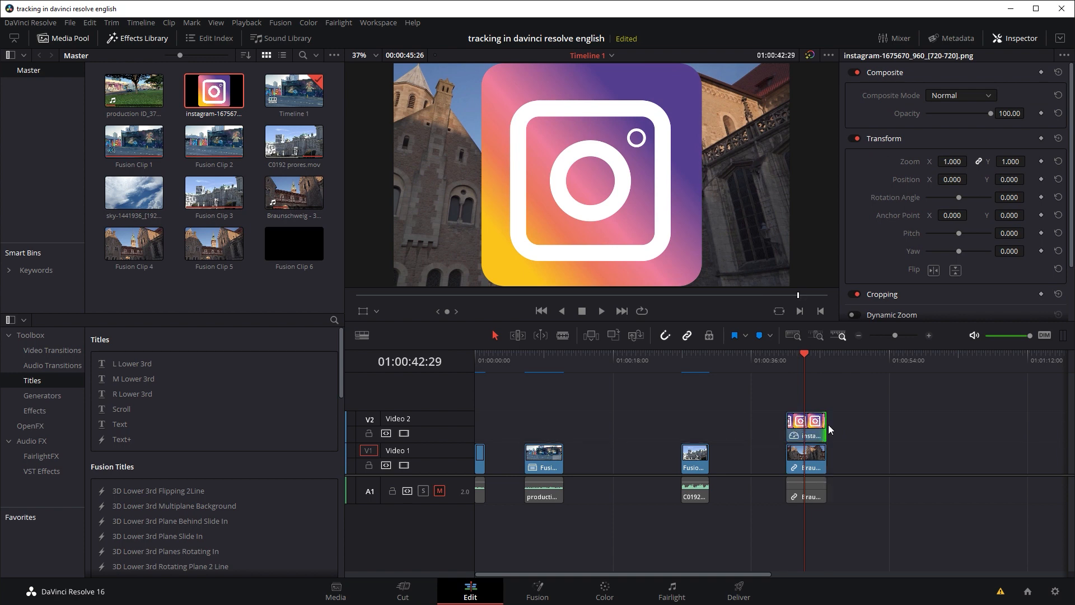
drag(809, 361, 803, 358)
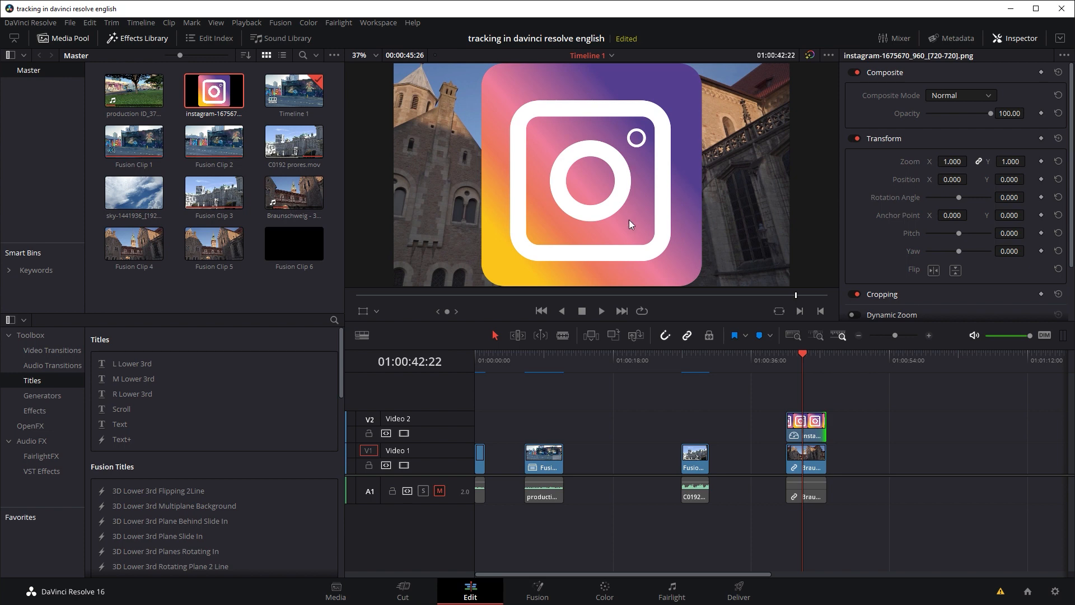
drag(867, 400, 787, 498)
right_click(817, 441)
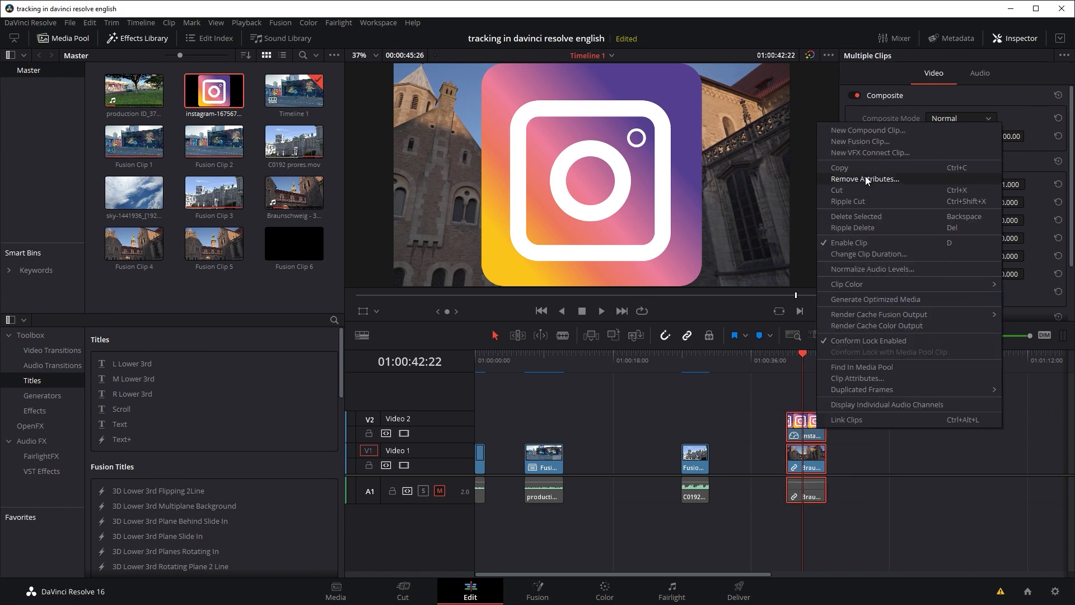
click(848, 143)
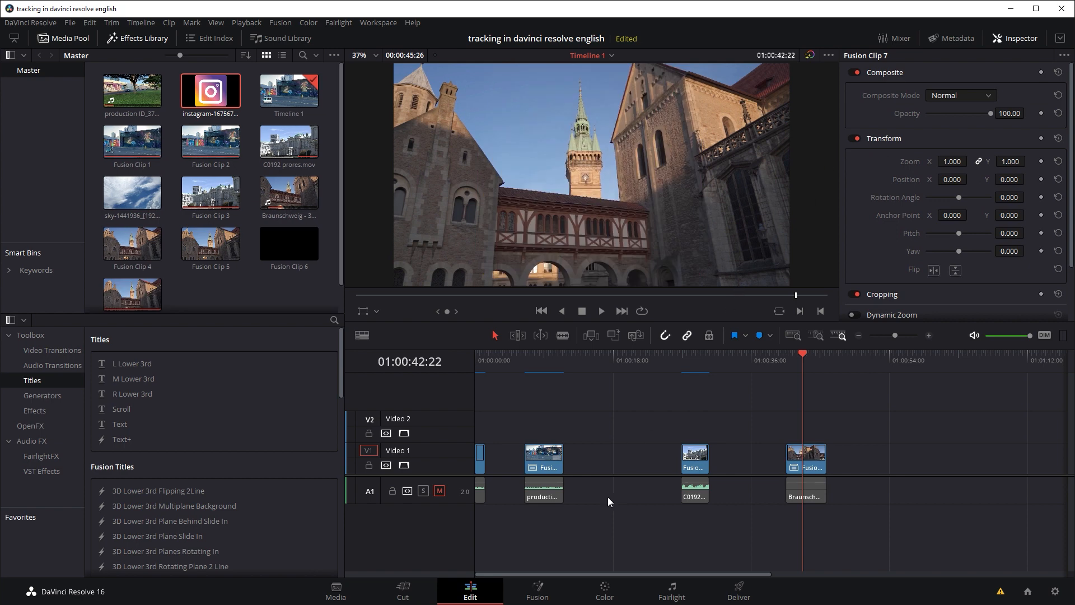
- Open the new clip in Fusion, move Merge1 away from the media nodes and disconnect it from MediaIn1, MediaIn2 and MediaOut1
click(541, 593)
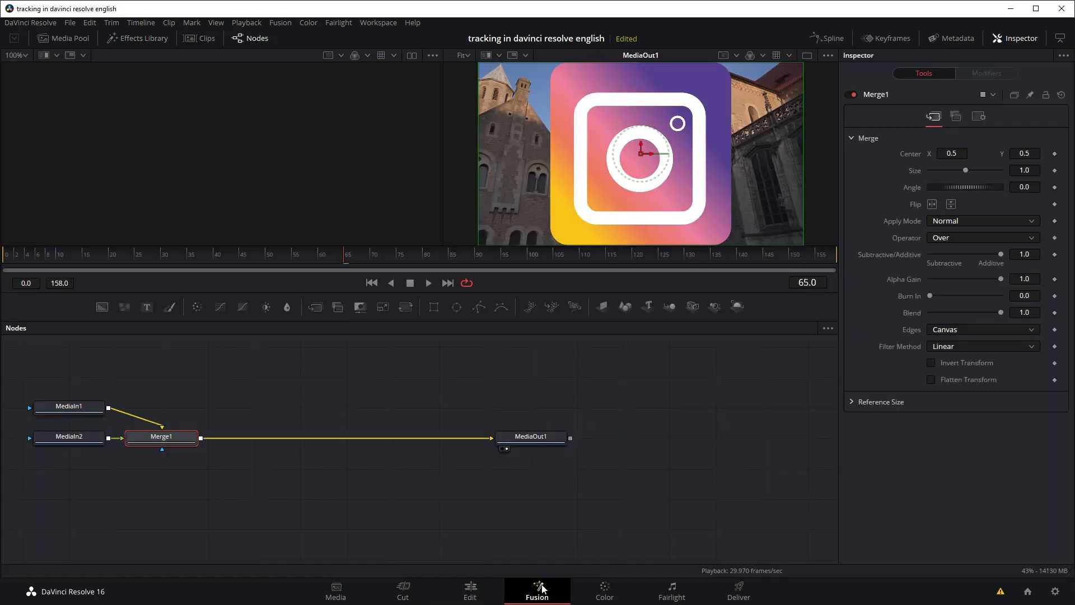
drag(161, 441, 329, 432)
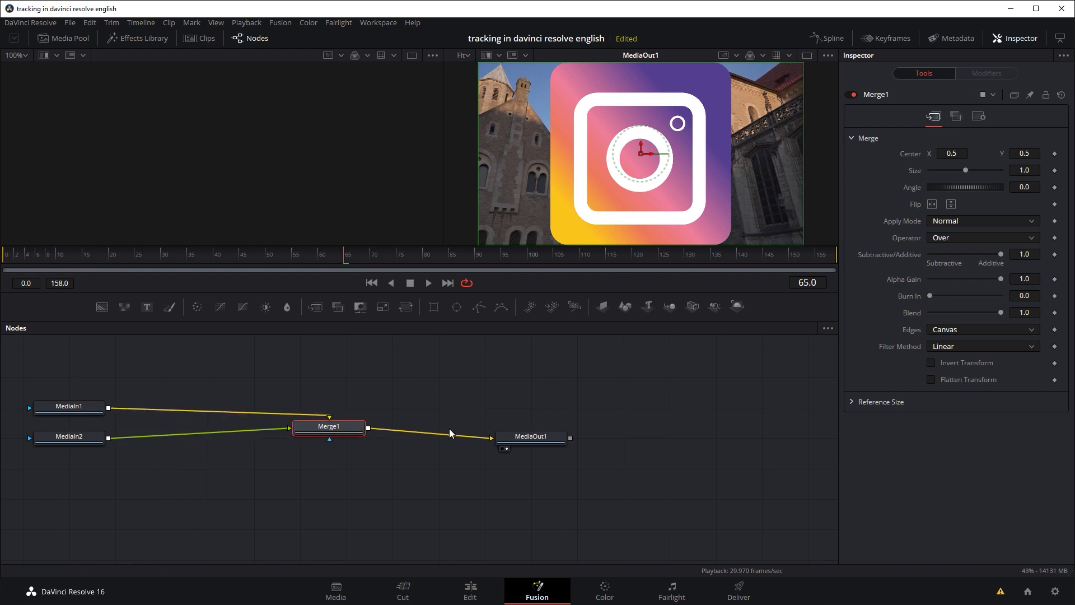
drag(448, 432, 445, 435)
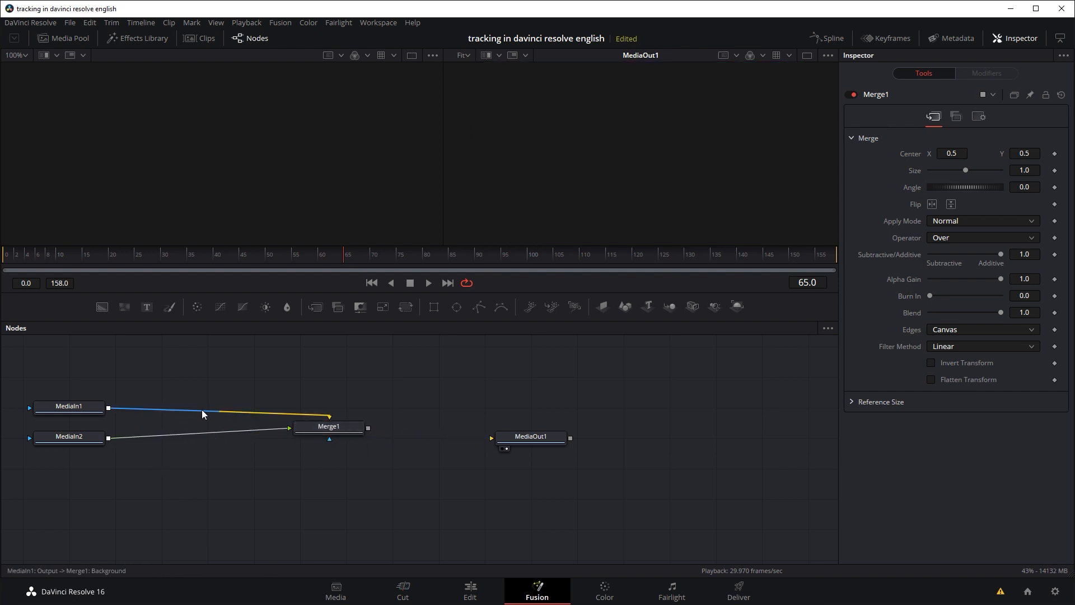
drag(201, 411, 196, 443)
click(190, 435)
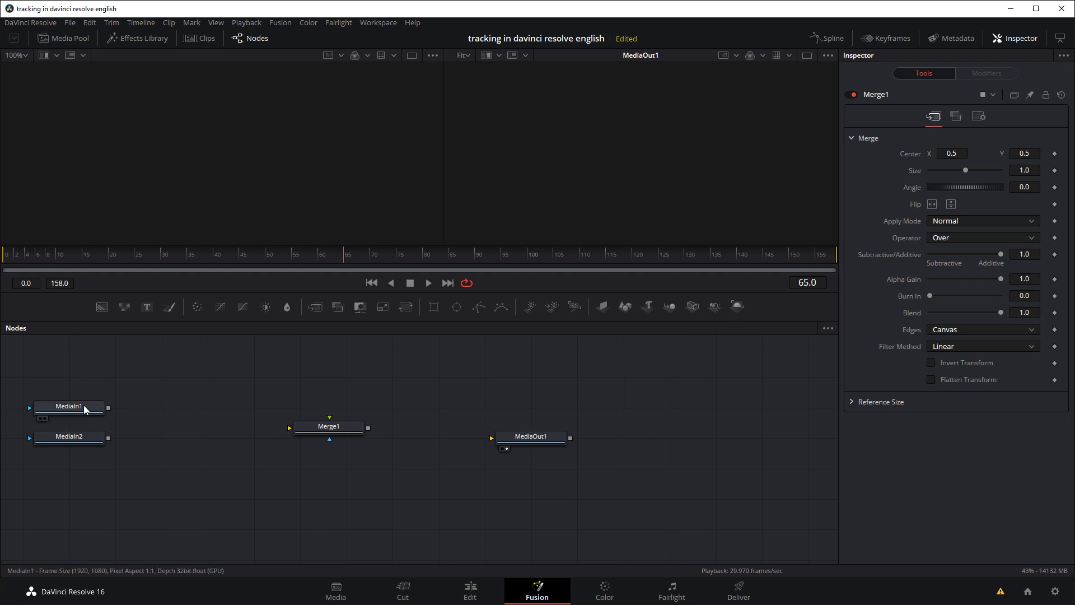
- Show MediaIn1 in the first viewer at frame 0 and add a Planar Tracker after it
drag(83, 405, 86, 152)
drag(37, 257, 2, 260)
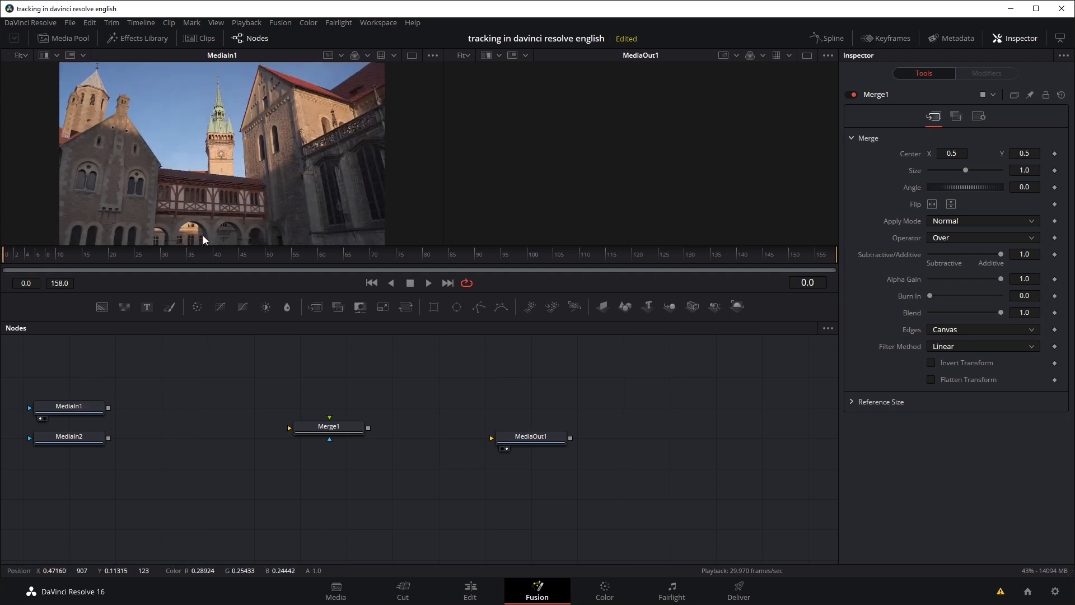
click(88, 408)
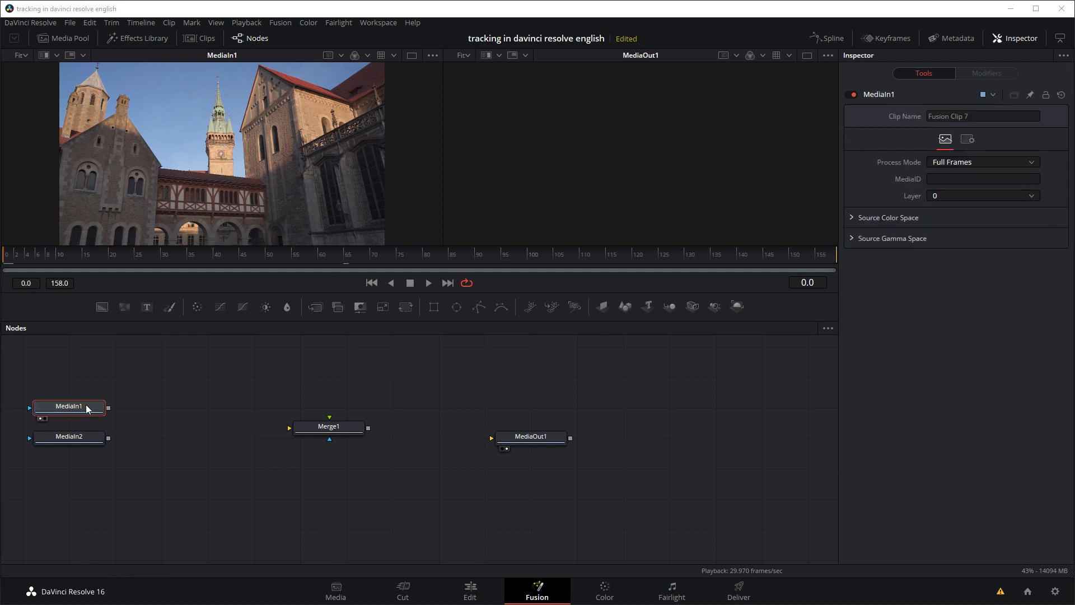
key(shift+space)
text(planar)
key(Return)
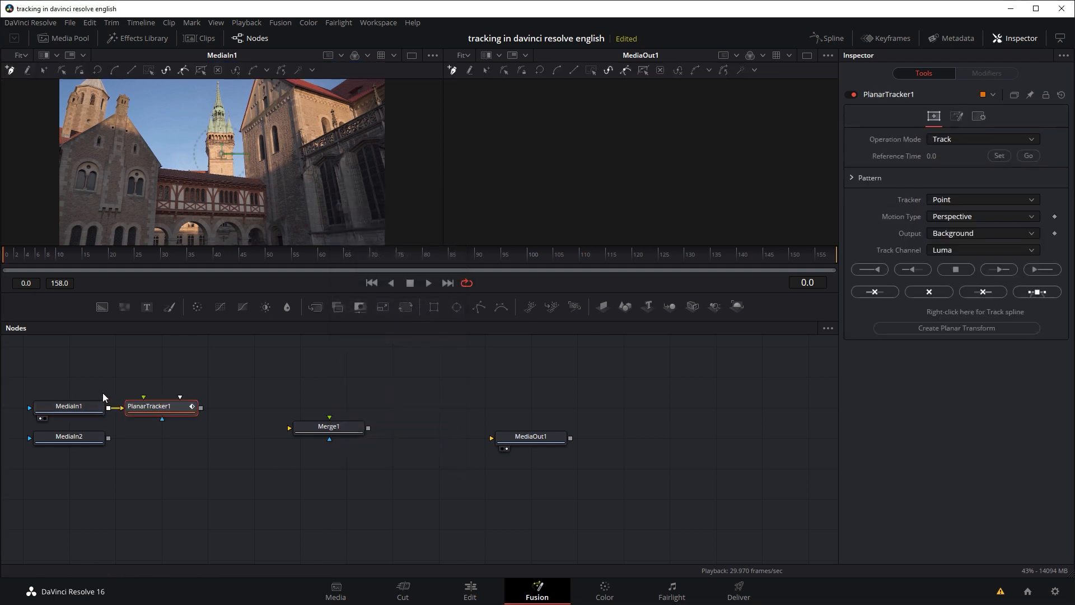
click(148, 408)
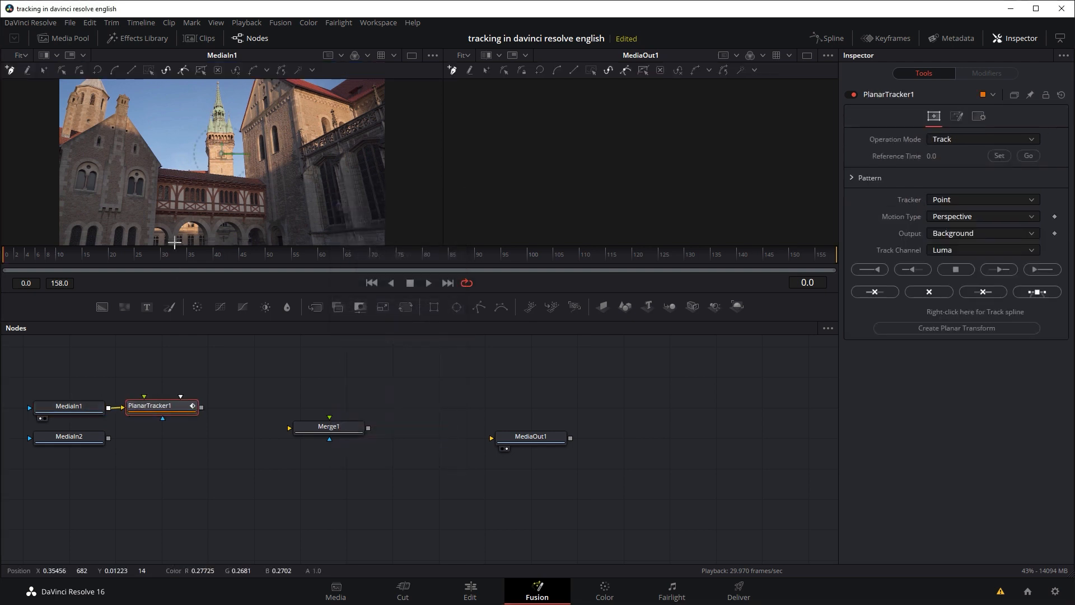
- Outline a closed four-corner tracking area on the half-timbered bridge below the tower with PlanarTracker1
click(214, 188)
click(214, 207)
click(245, 208)
click(244, 192)
click(214, 188)
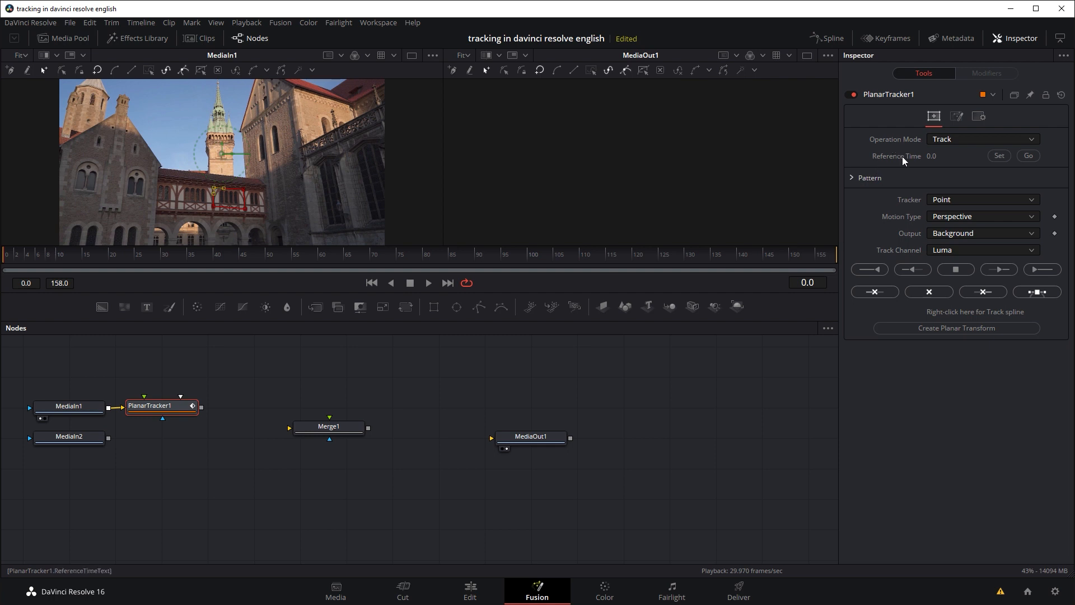
- Track the bridge area forward through the clip using the Hybrid Point/Area tracker and Translation, Rotation, Scale motion, and scrub through the track
click(962, 200)
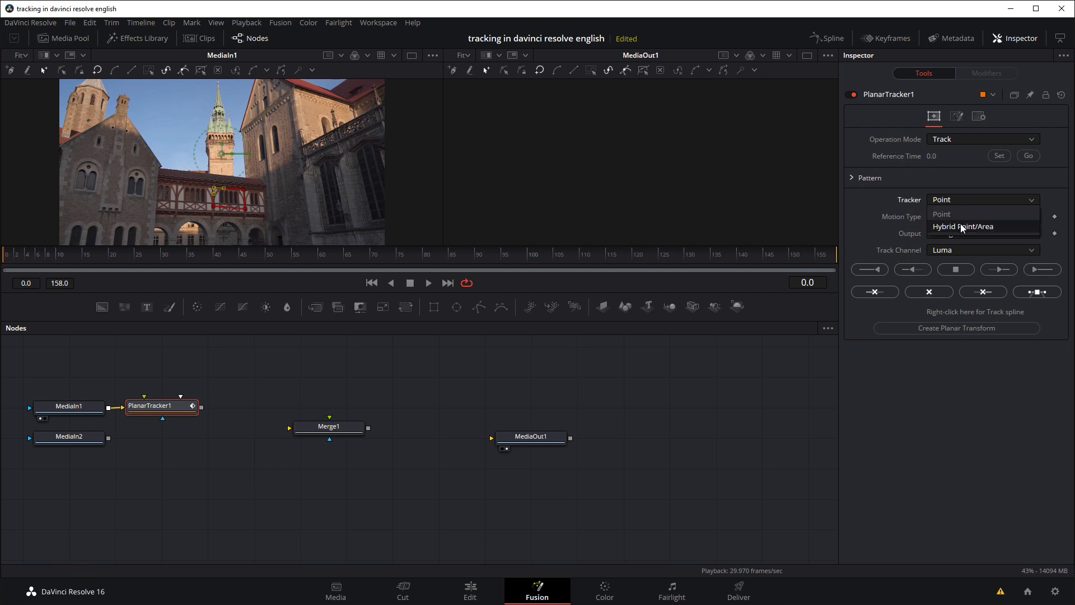
click(960, 224)
click(956, 218)
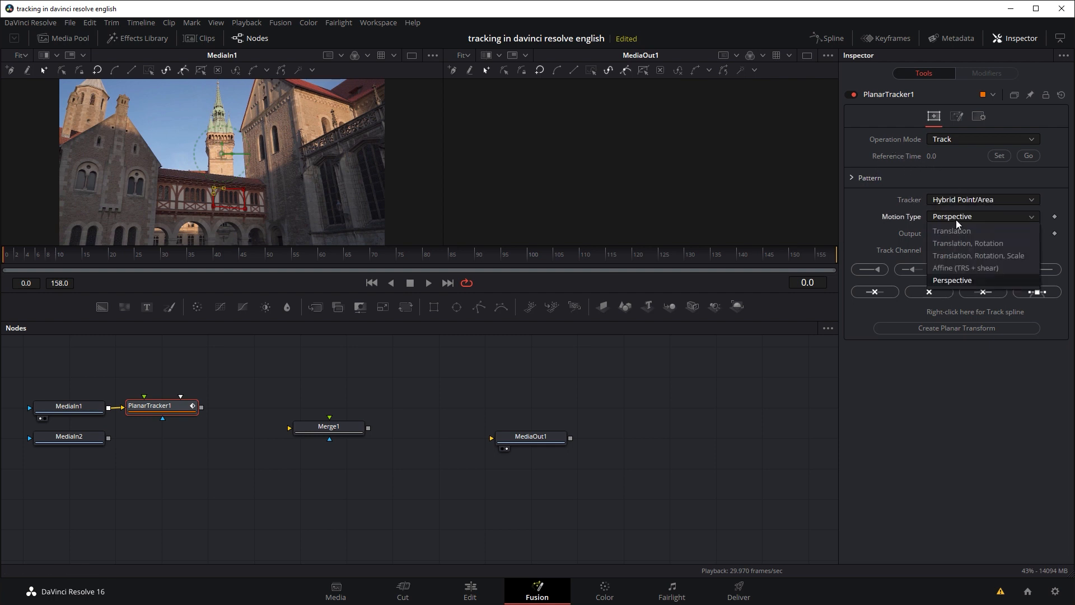
click(992, 255)
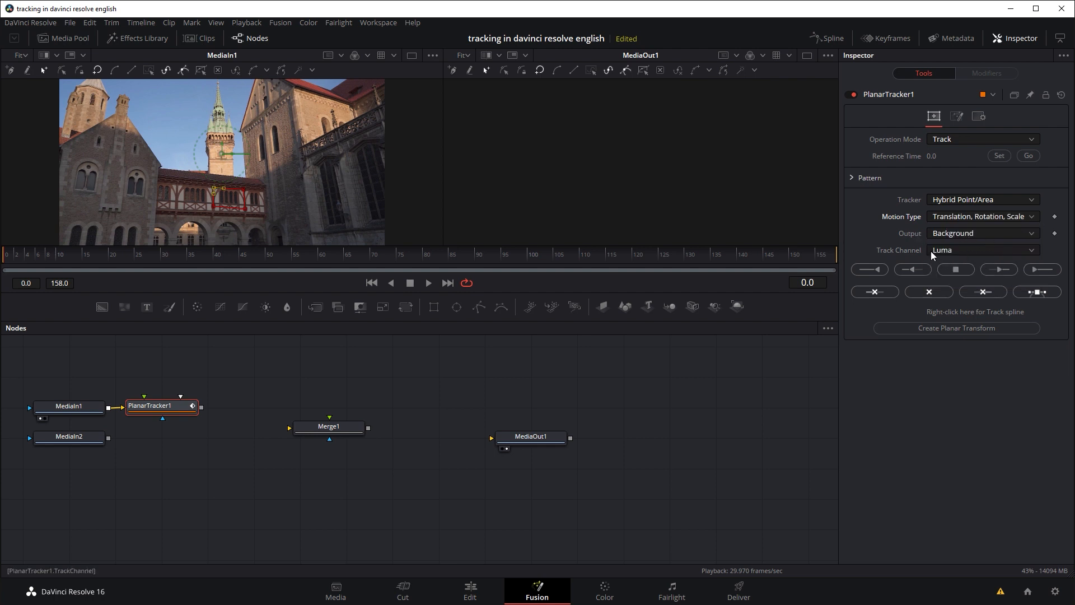
click(1040, 271)
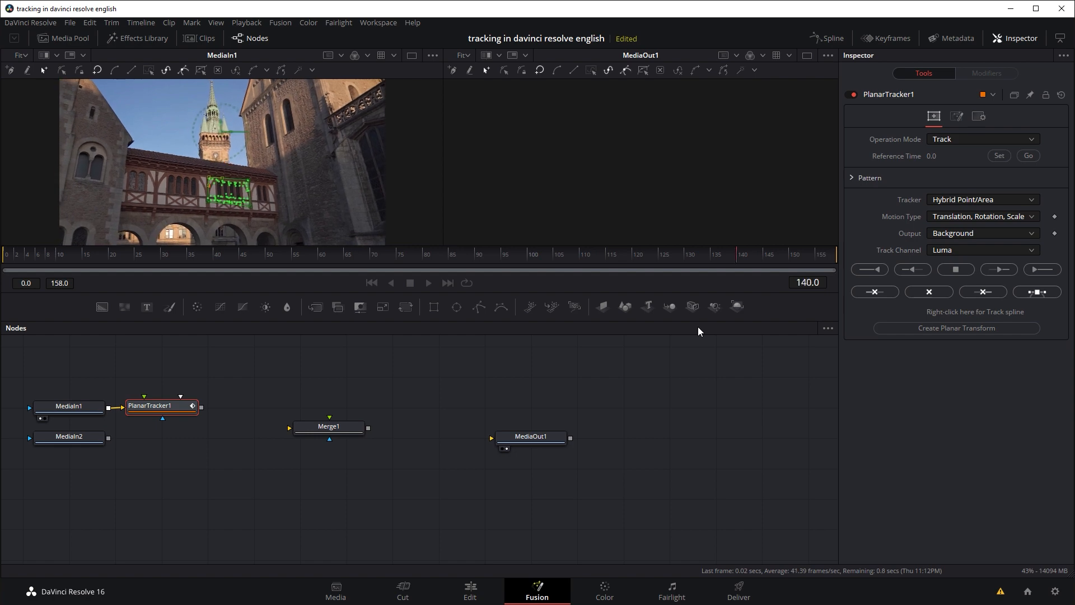
mouse_move(548, 251)
mouse_down()
mouse_move(250, 251)
mouse_move(255, 260)
mouse_move(533, 258)
mouse_up()
drag(598, 265, 684, 265)
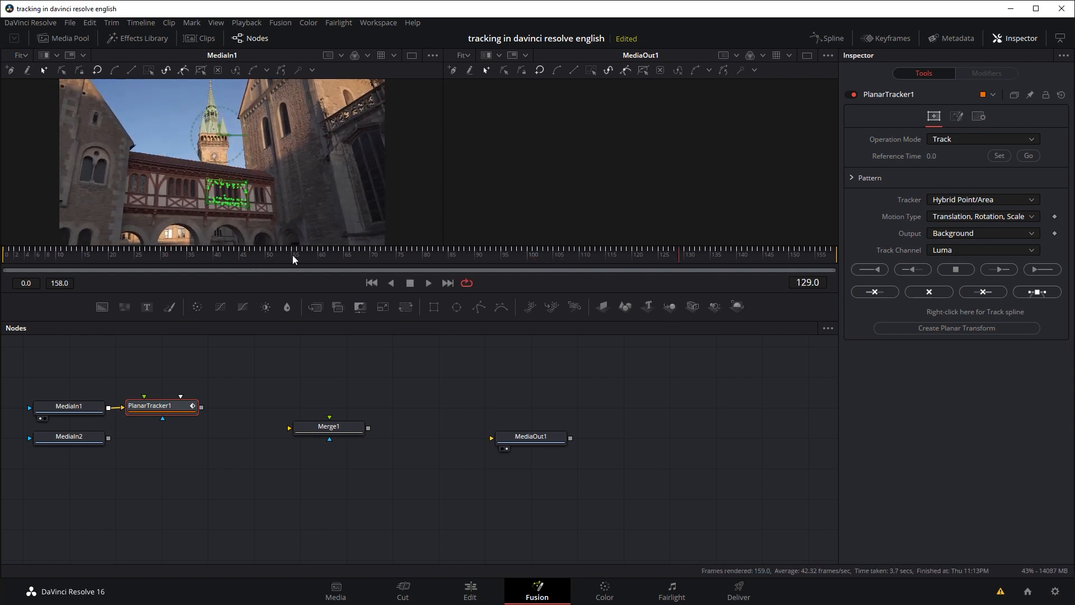
click(84, 258)
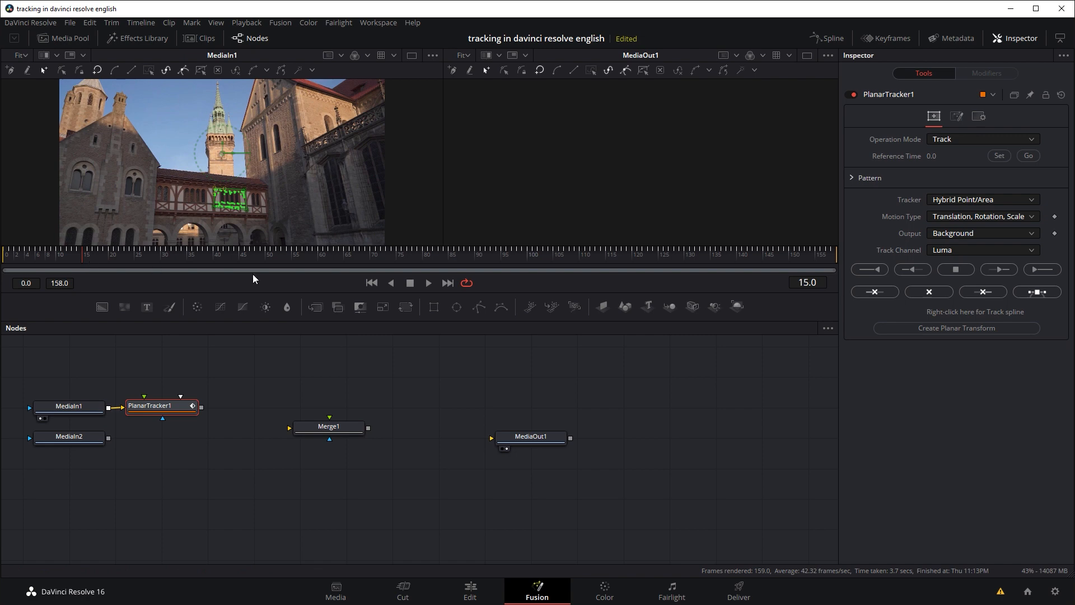
- Create a Planar Transform from PlanarTracker1, feed MediaIn2 into it, and play its output in the second viewer
click(957, 333)
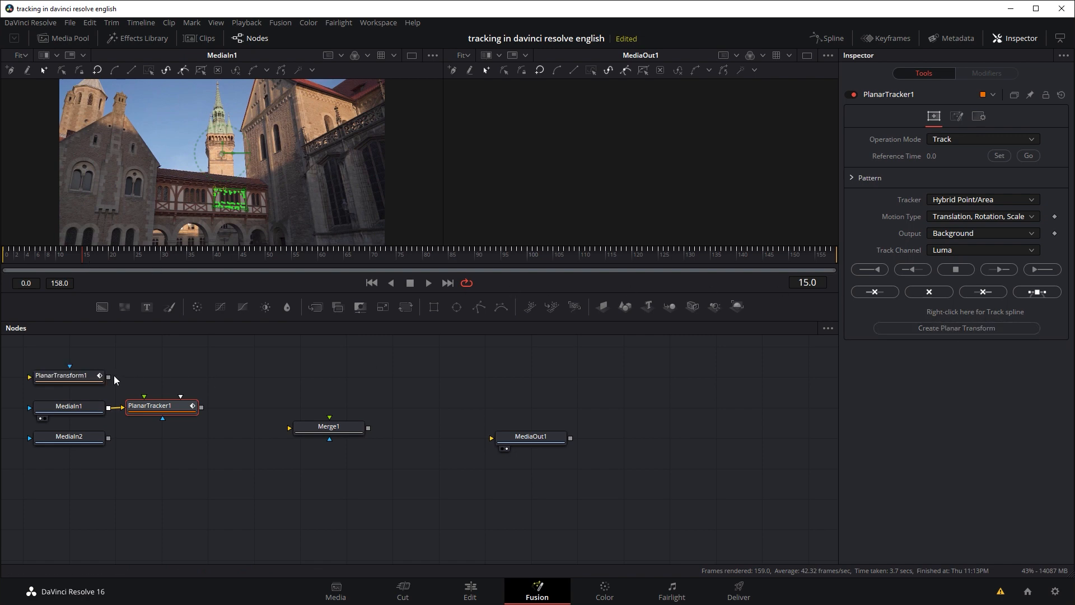
drag(89, 390, 189, 366)
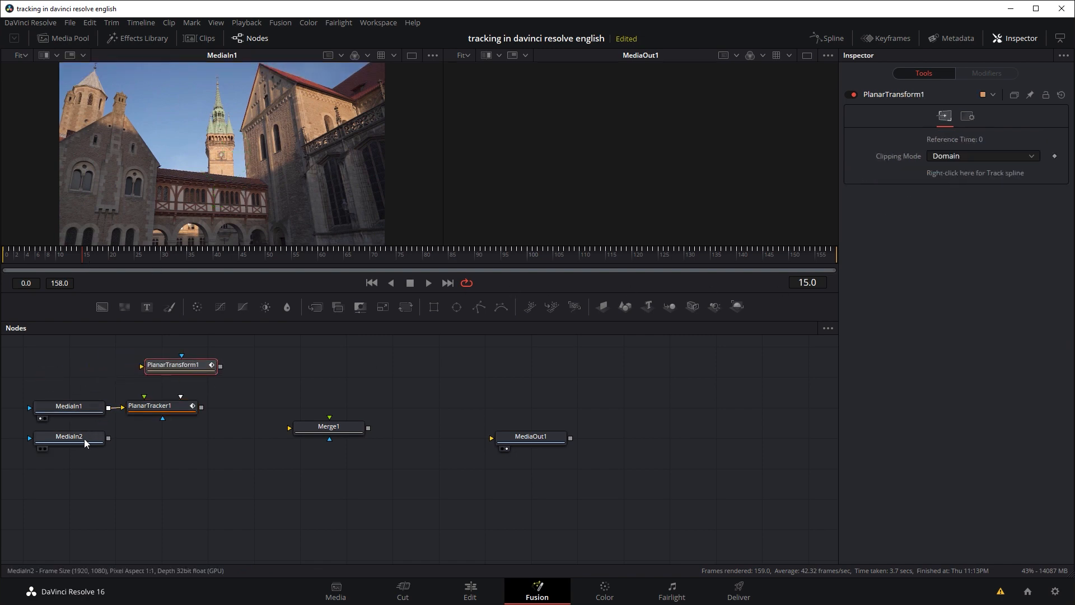
drag(84, 438, 588, 171)
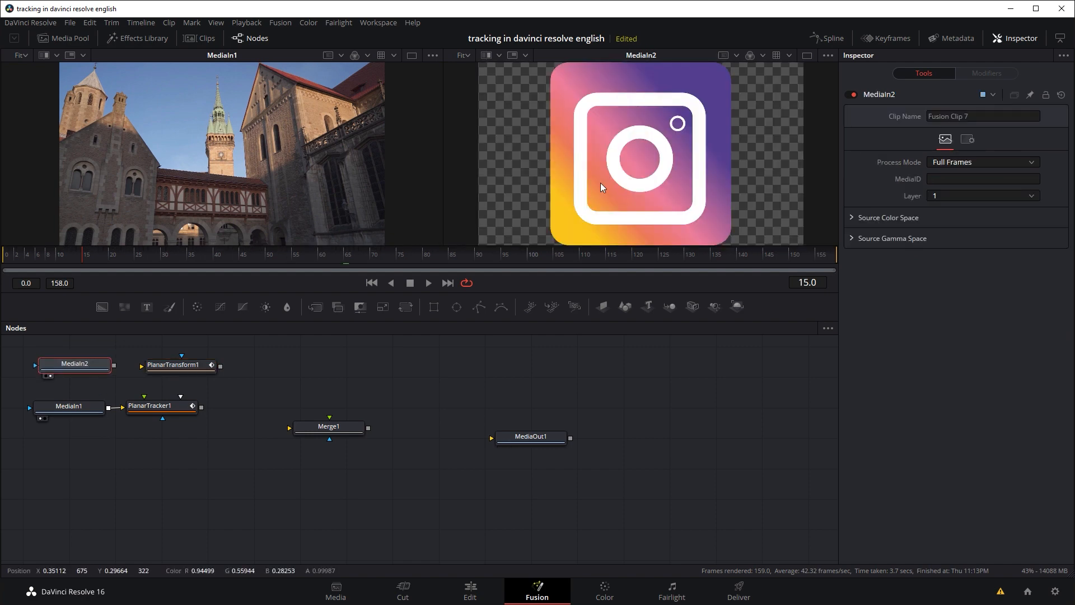
drag(114, 366, 173, 367)
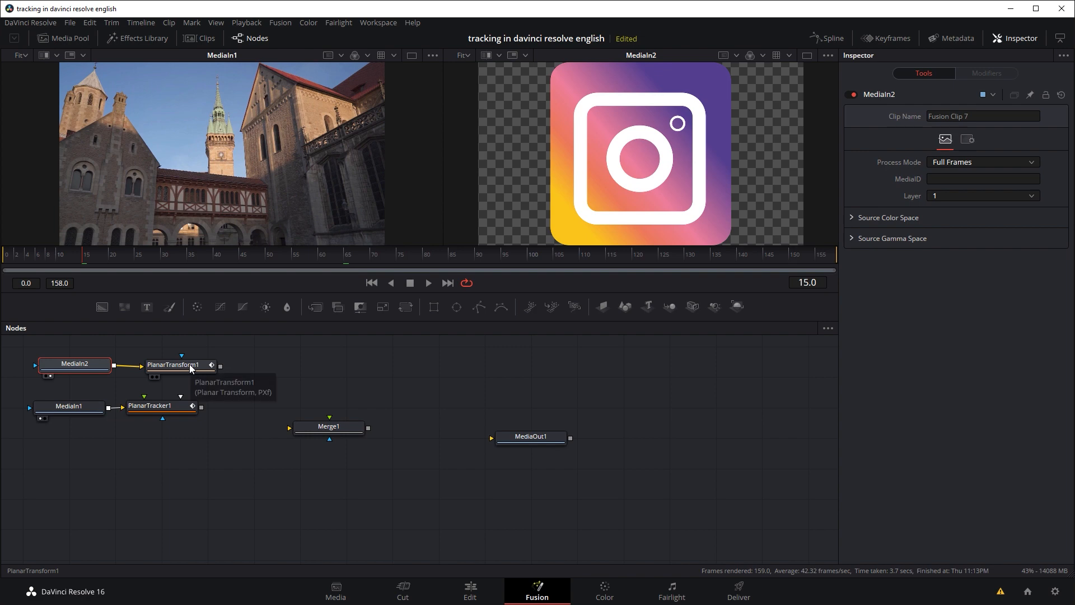
drag(189, 364, 595, 197)
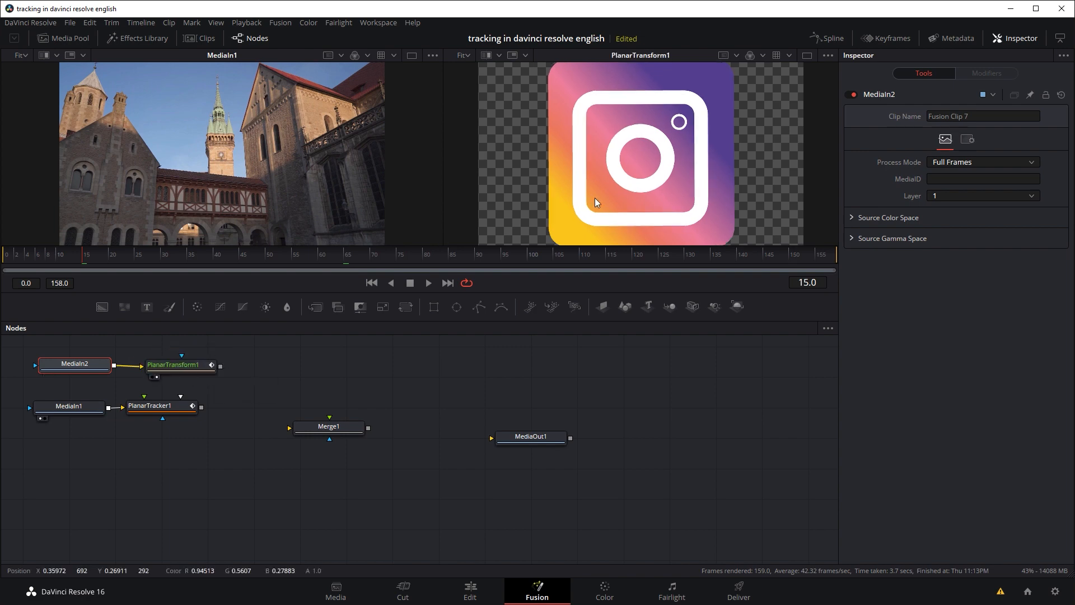
key(space)
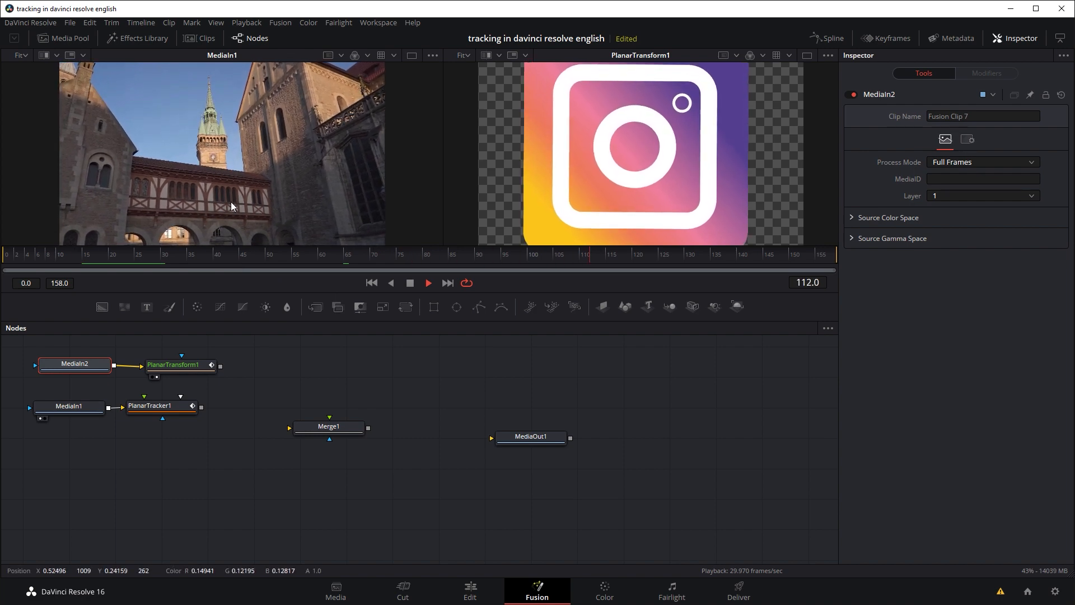
key(space)
- Connect PlanarTracker1 as background and PlanarTransform1 as foreground of Merge1, and play Merge1 in the second viewer
drag(210, 385, 91, 430)
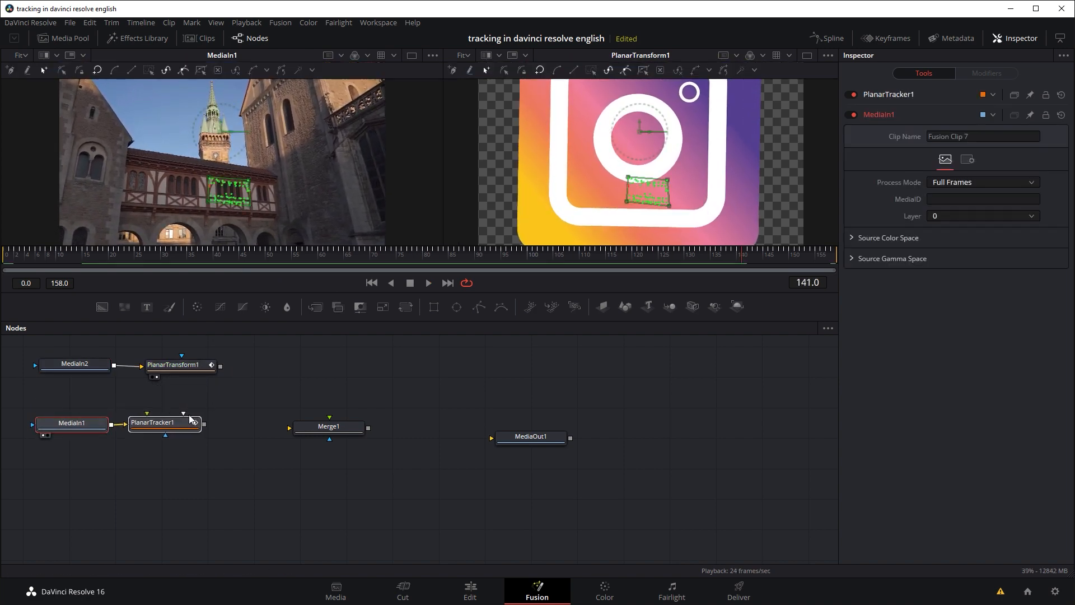
drag(204, 424, 352, 438)
drag(269, 344, 22, 381)
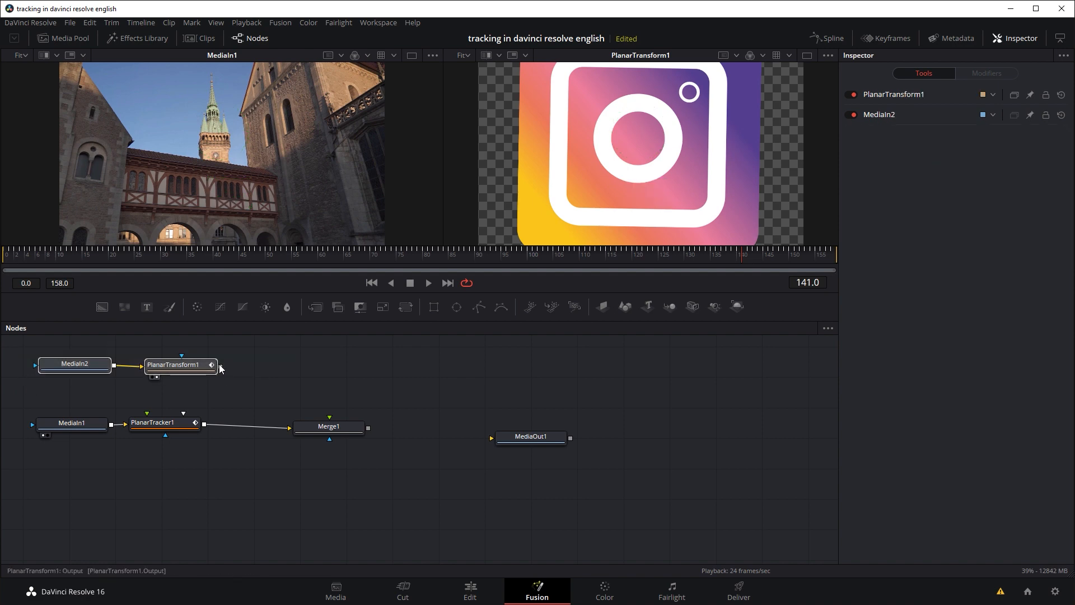
drag(220, 367, 388, 375)
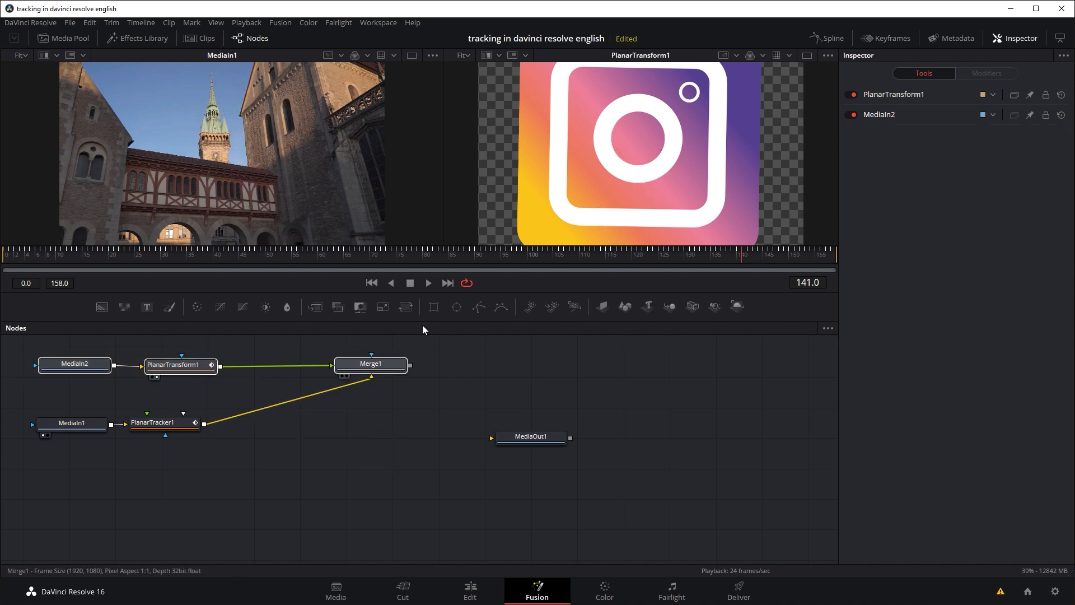
key(ctrl+z)
key(2)
key(space)
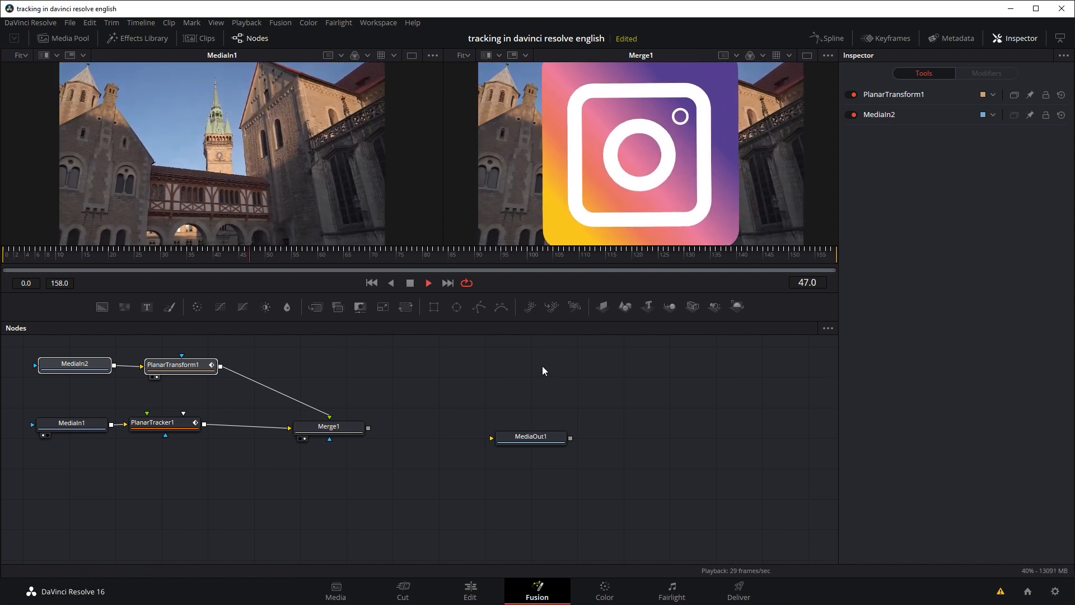
key(space)
- Make room before PlanarTransform1 and insert a Transform node between MediaIn2 and PlanarTransform1
drag(178, 365, 271, 365)
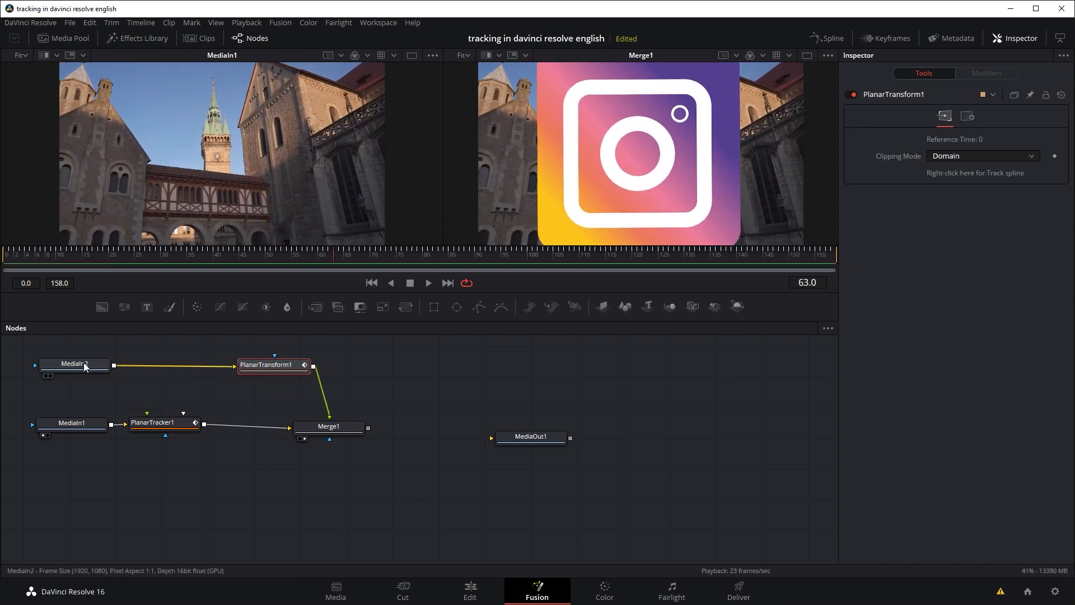
click(85, 367)
key(shift+space)
text(trasn)
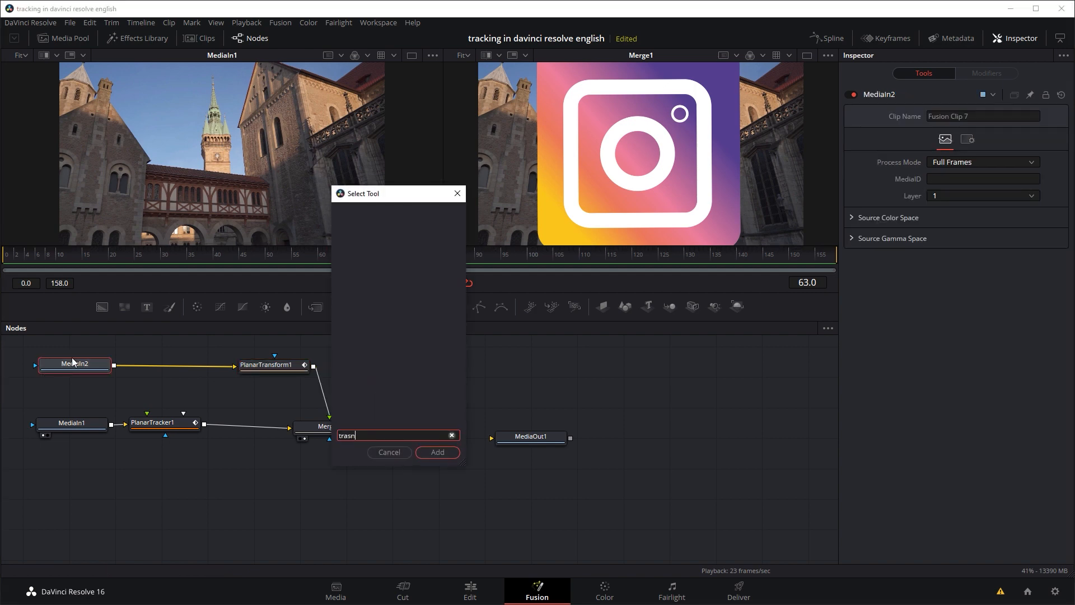
key(BackSpace)
key(BackSpace)
key(BackSpace)
text(a)
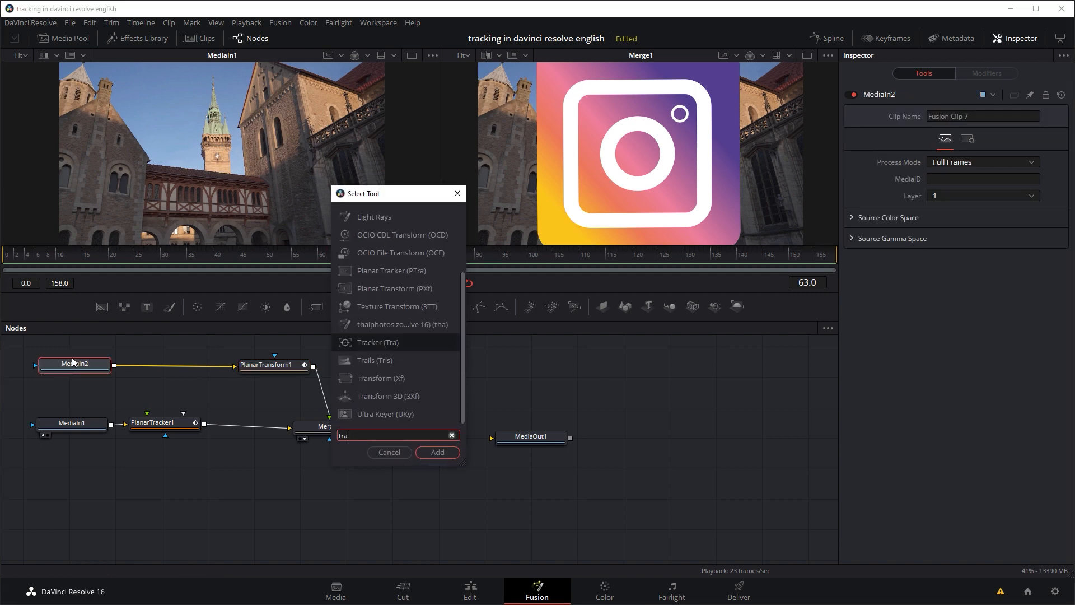
text(n)
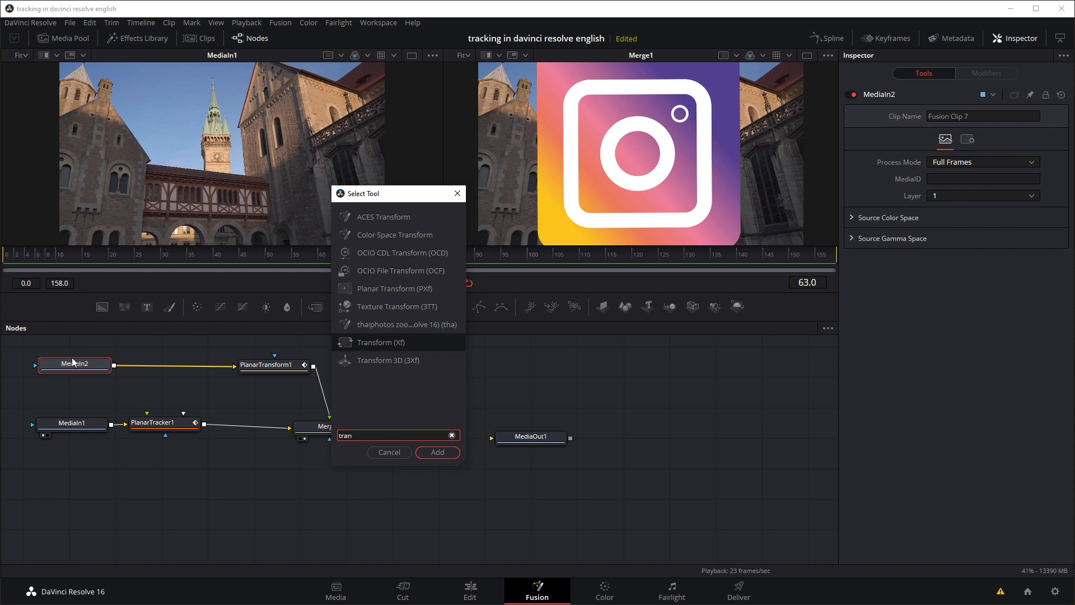
key(Return)
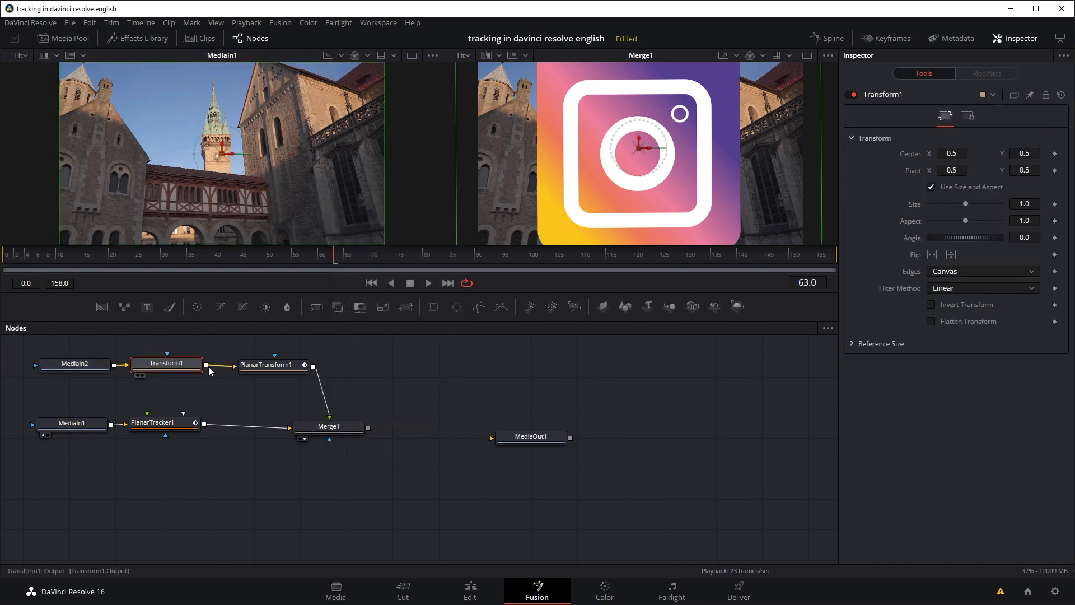
- Set Transform1's size to 0.23, shift the logo's center to about X 0.497, Y 0.456, and play the composite from the start
drag(966, 206, 939, 200)
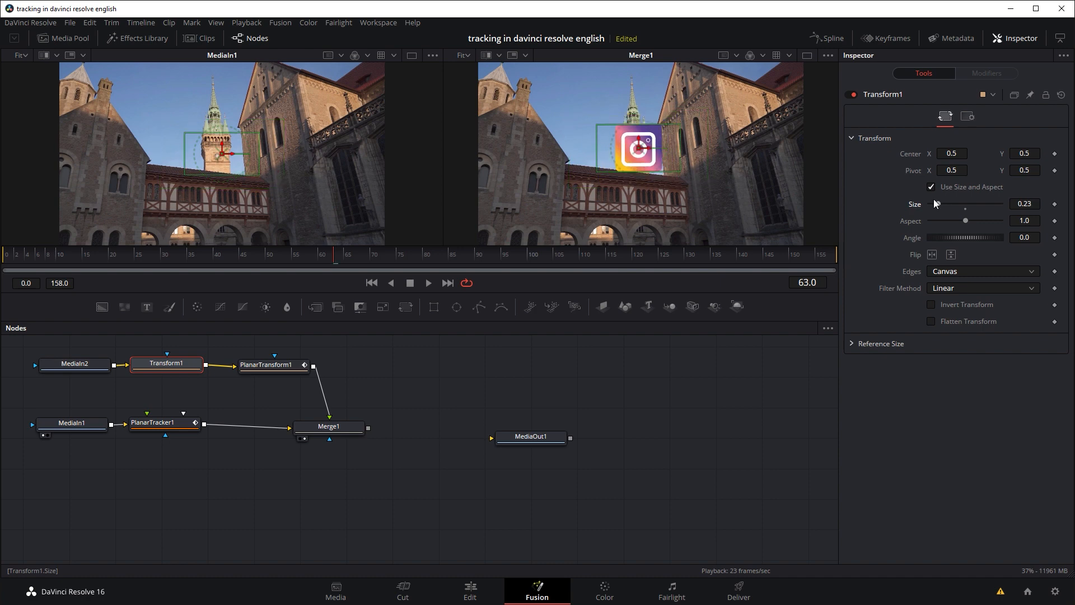
drag(634, 149, 633, 157)
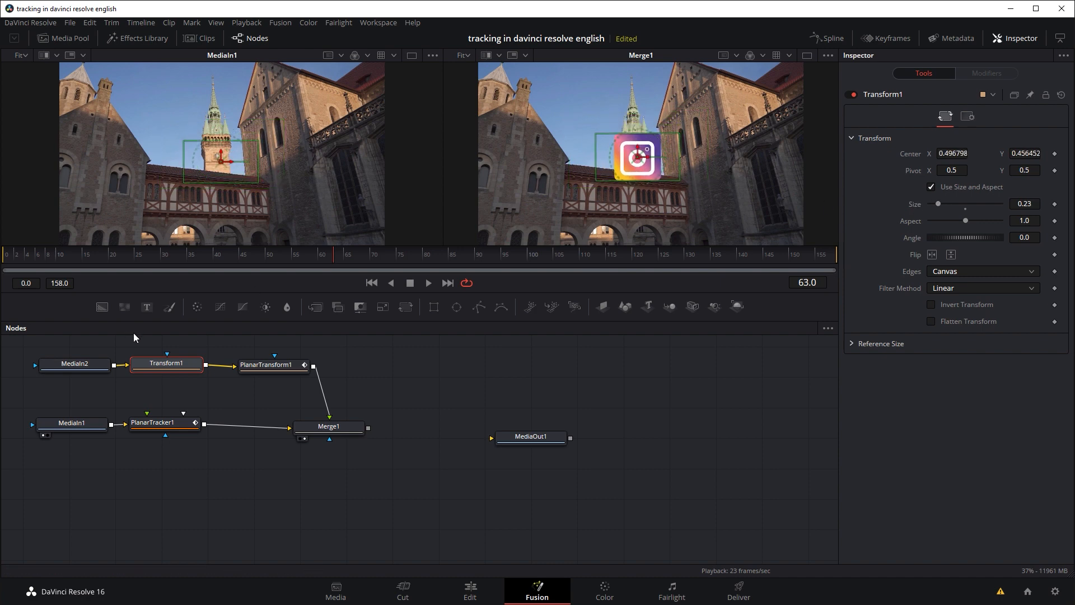
click(6, 253)
key(space)
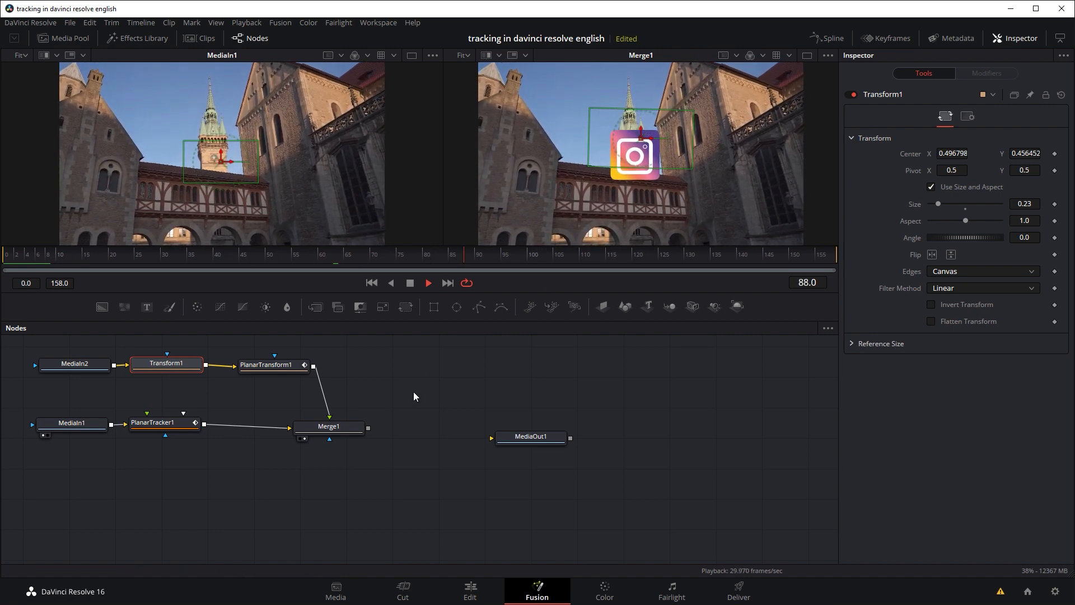
key(space)
- Connect Merge1's output to MediaOut1
drag(368, 429, 521, 429)
drag(521, 429, 521, 431)
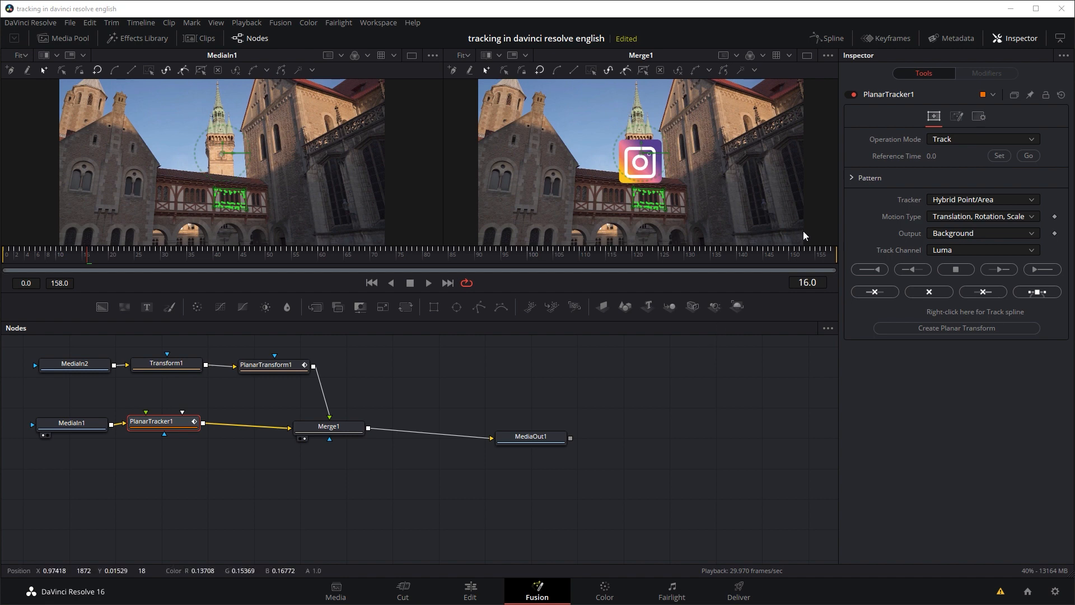
click(941, 217)
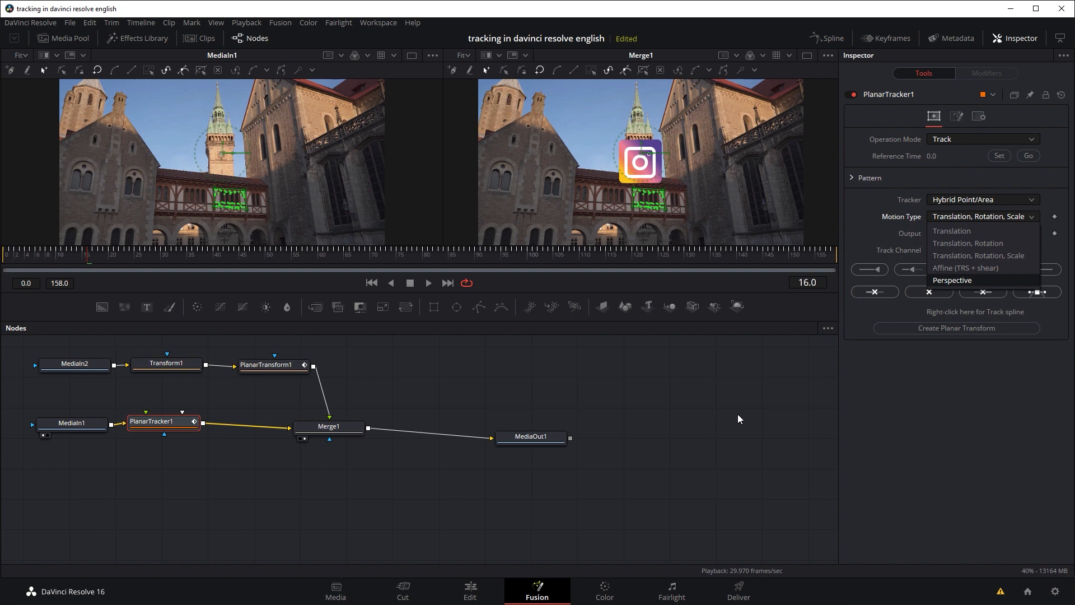
click(621, 405)
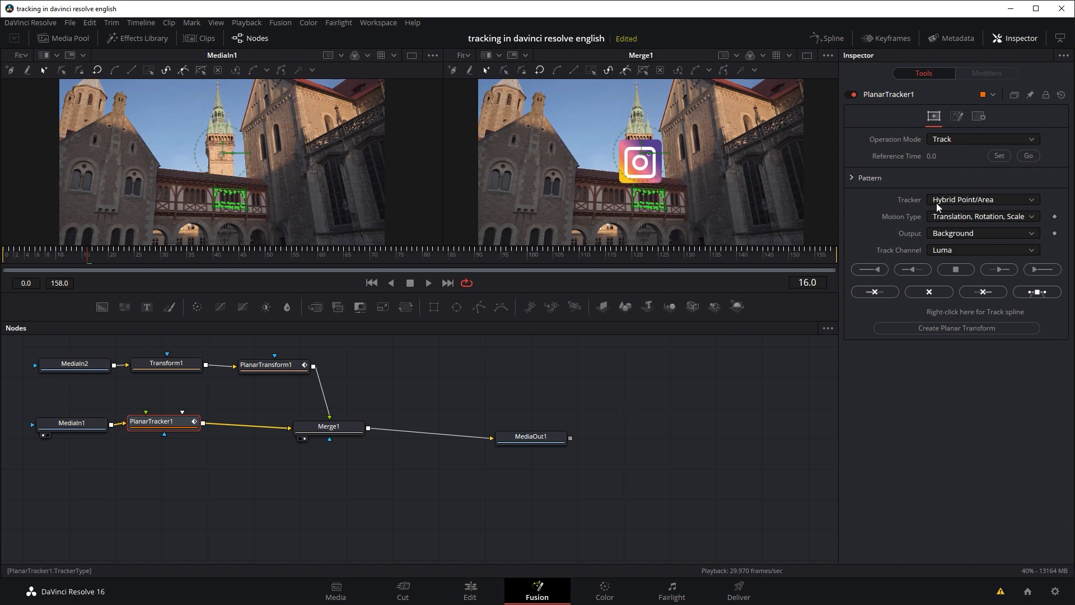
click(954, 218)
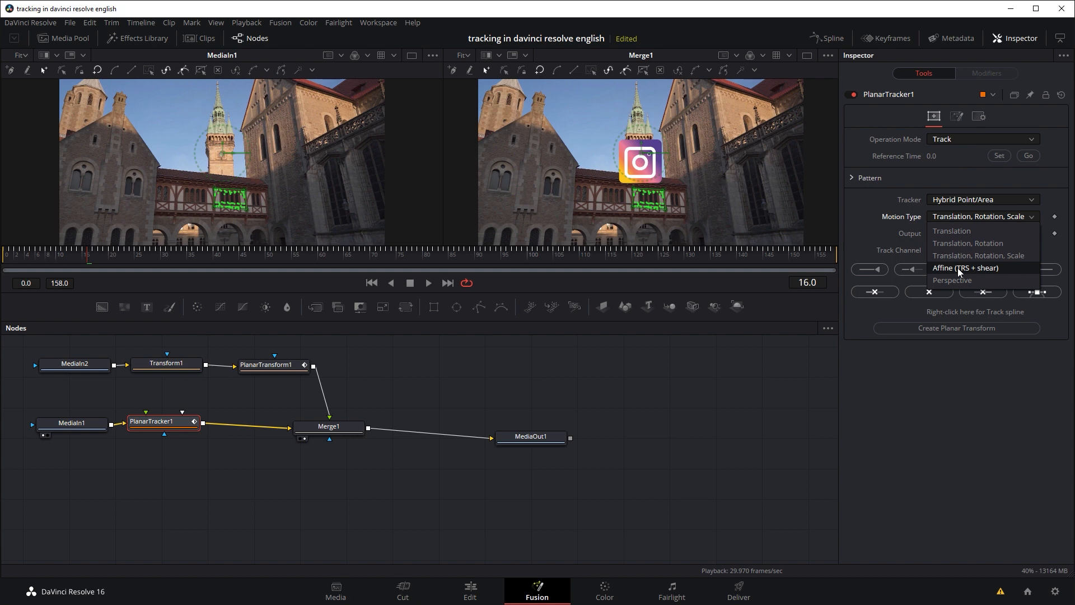
click(922, 368)
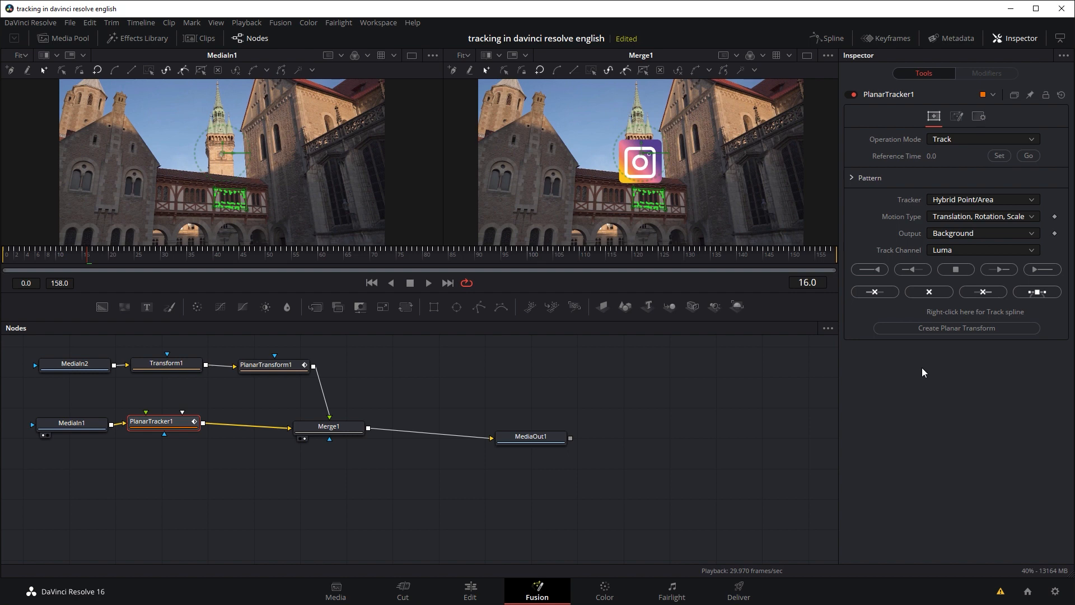
click(988, 217)
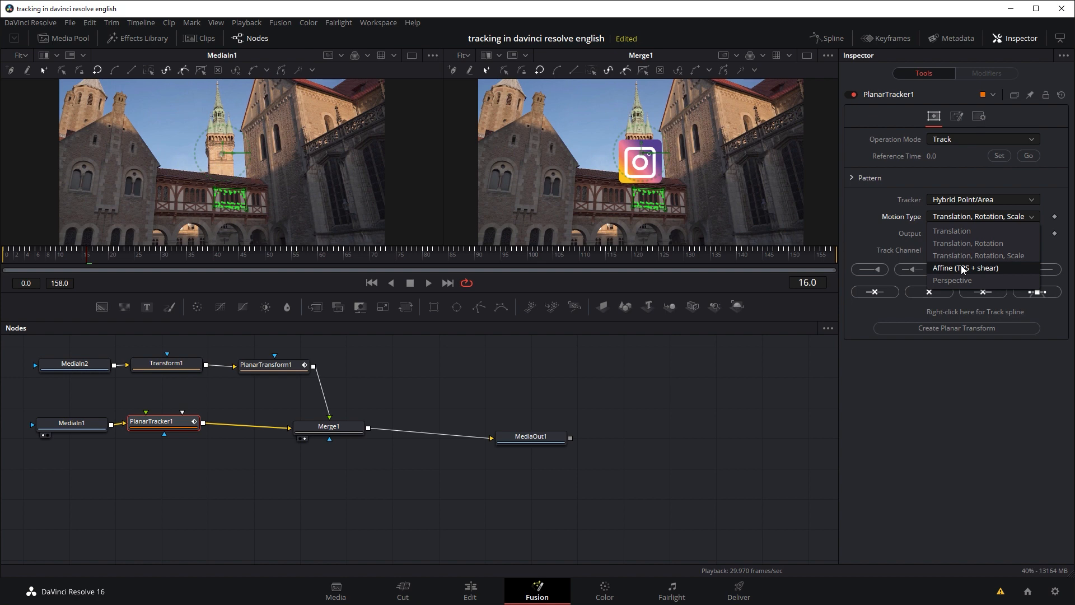
click(963, 357)
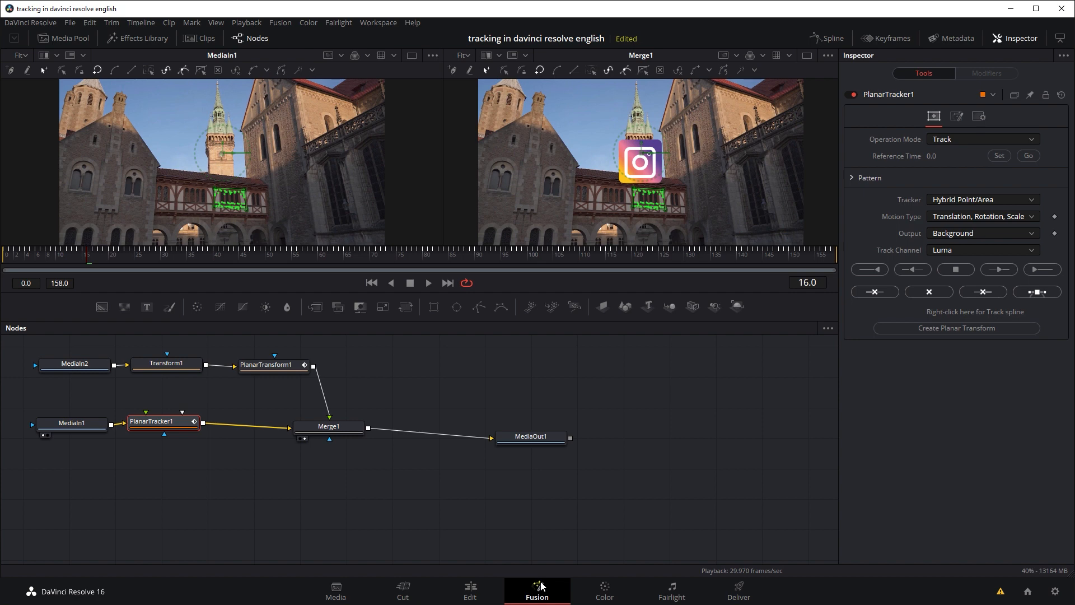
- Switch PlanarTracker1's operation mode to Steady and play the composite to check the steadied footage
click(253, 259)
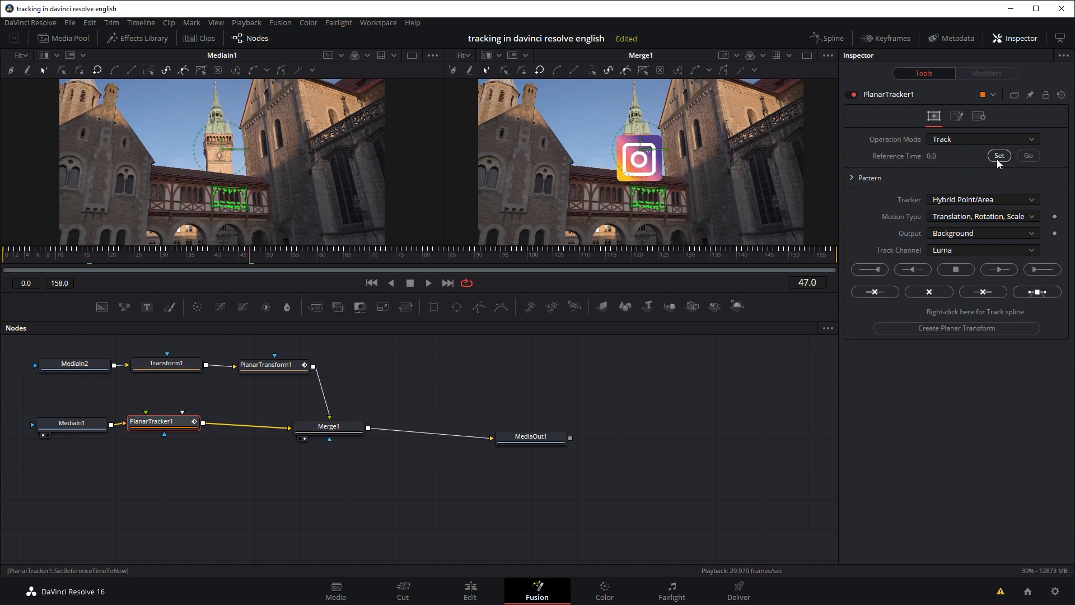
click(967, 140)
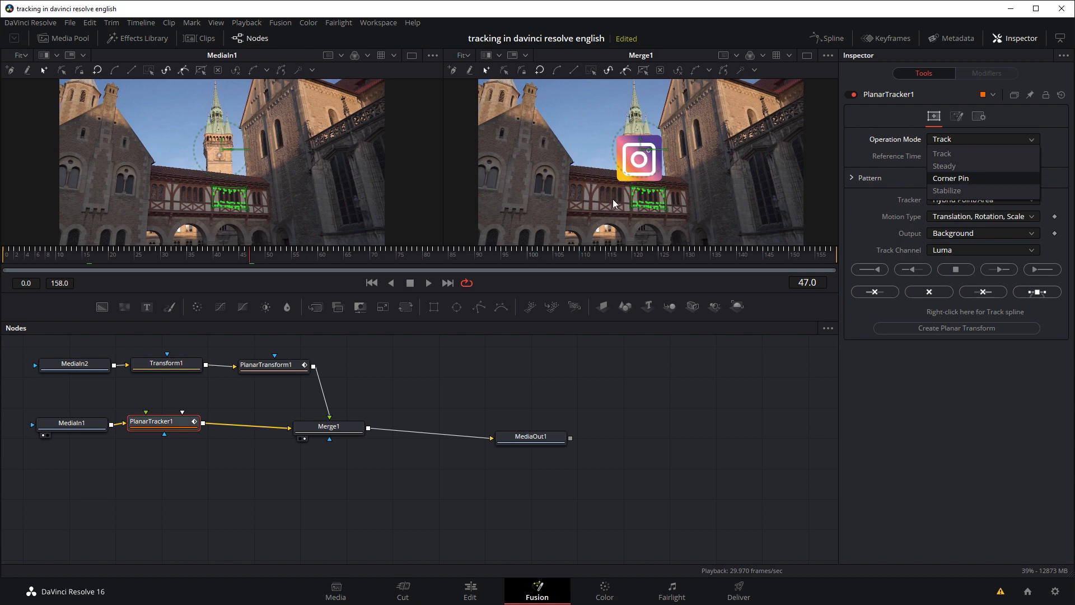
click(950, 164)
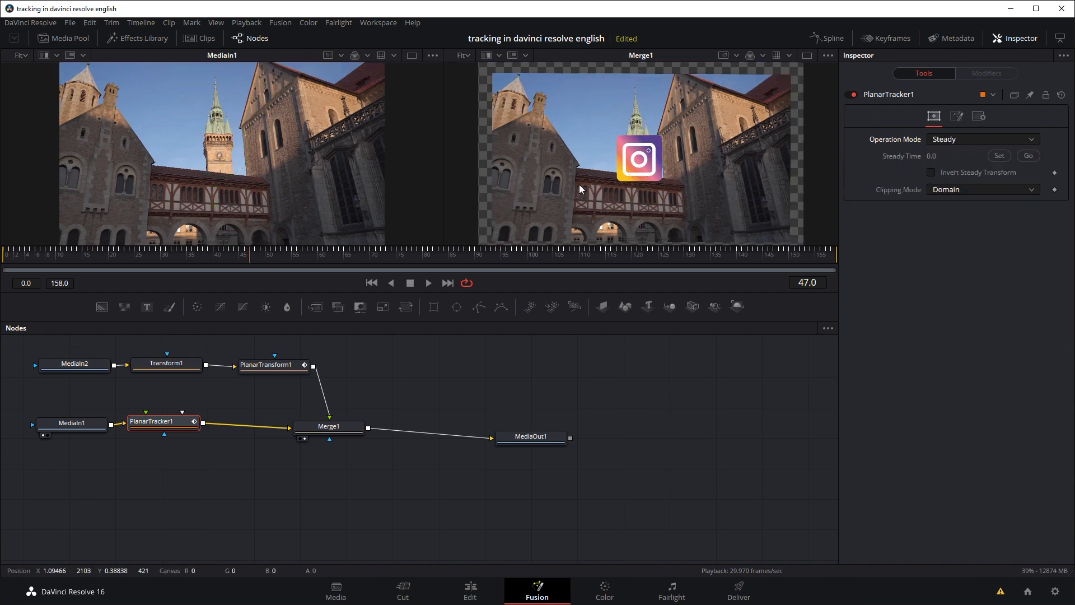
click(87, 251)
key(space)
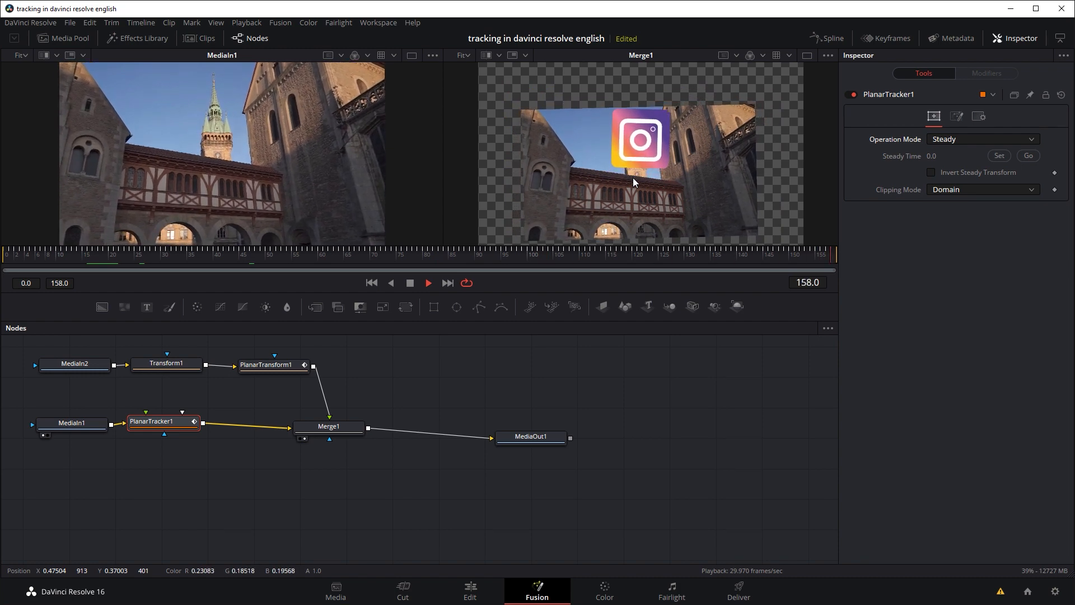
- Switch PlanarTracker1's operation mode to Stabilize, preview the footage briefly, and compute the stabilization with the Box smoothing window and radius 30
key(space)
click(975, 139)
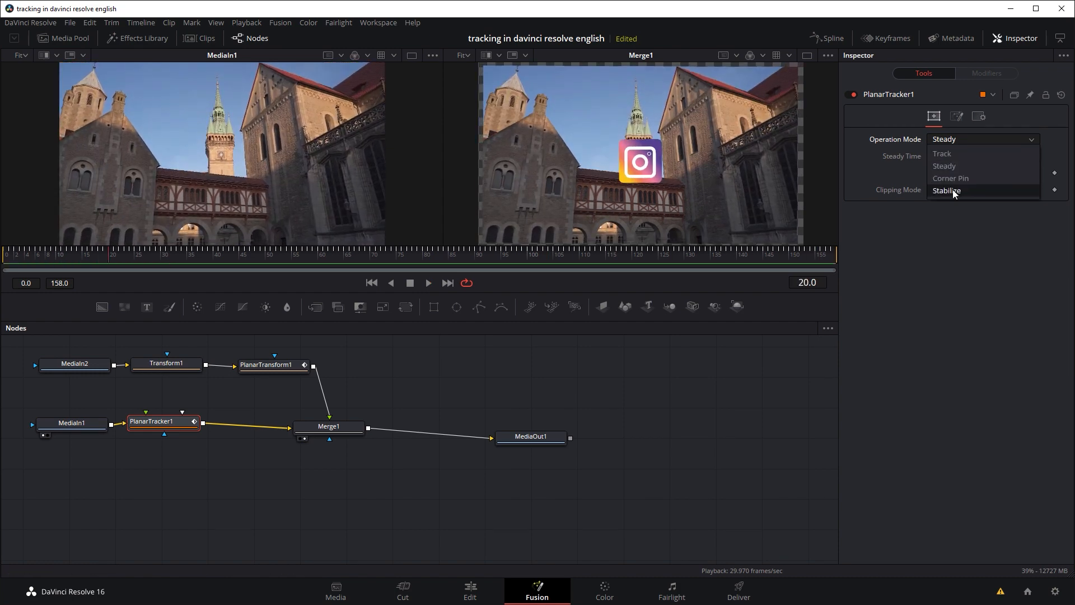
click(953, 189)
click(542, 255)
key(space)
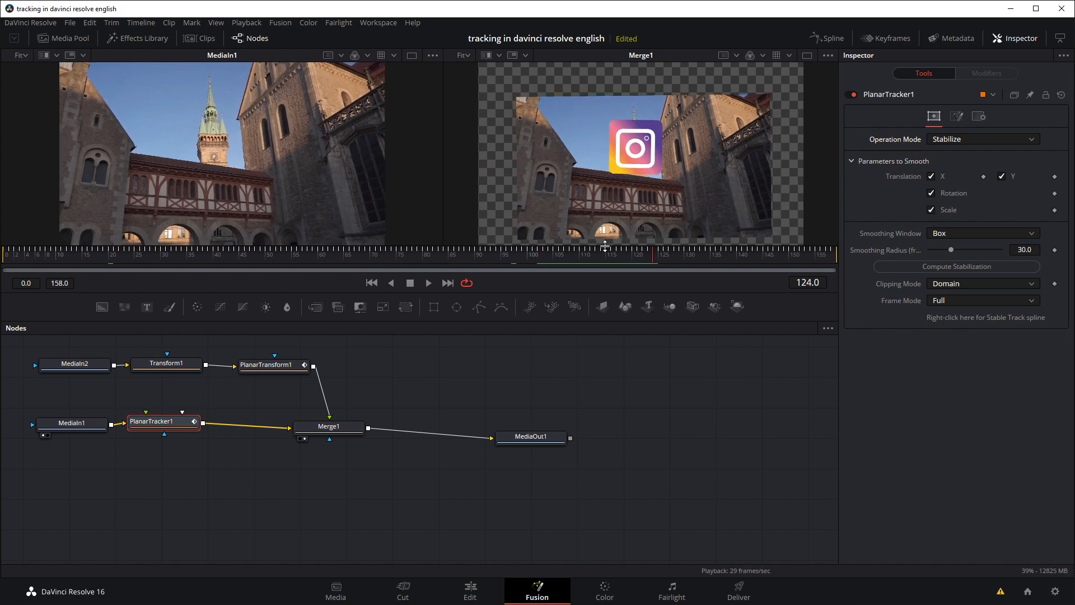
click(943, 272)
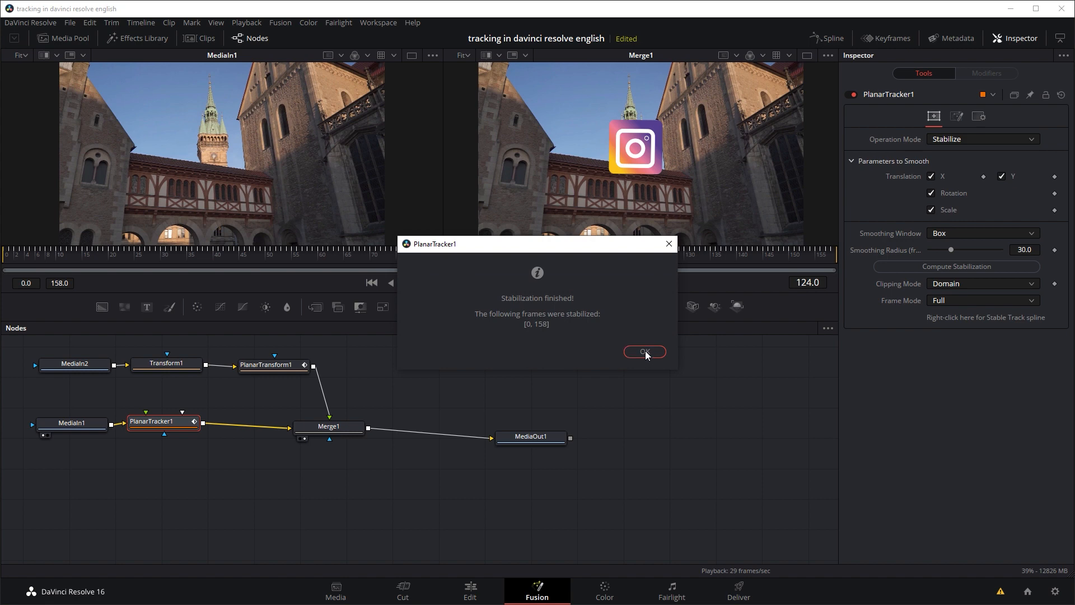
click(660, 353)
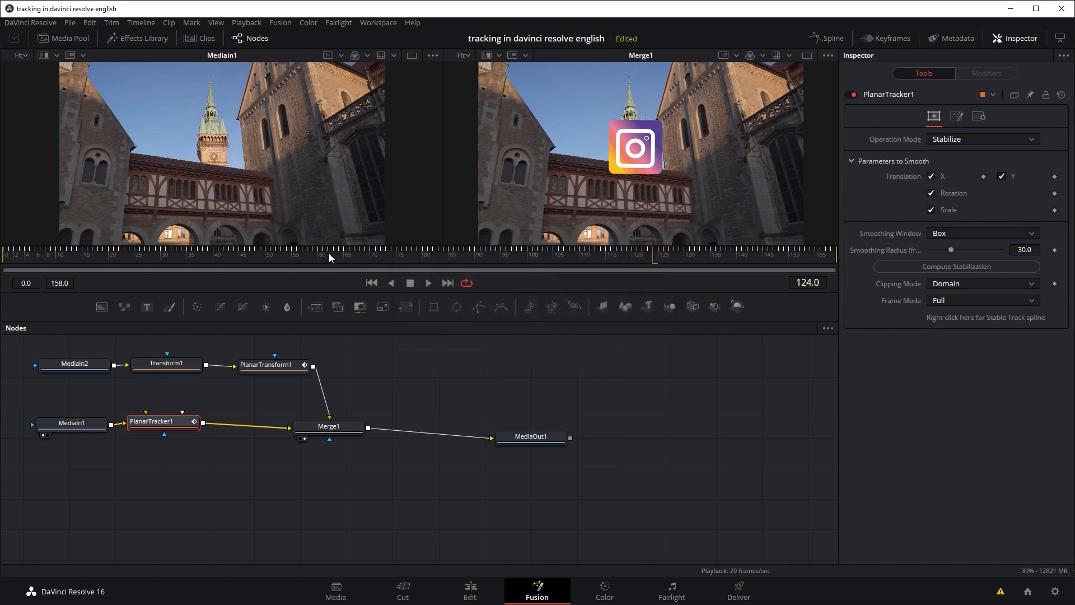
- Play the composite from about frame 60 to check the stabilized footage and logo against the original clip, pausing when finished
click(321, 254)
key(space)
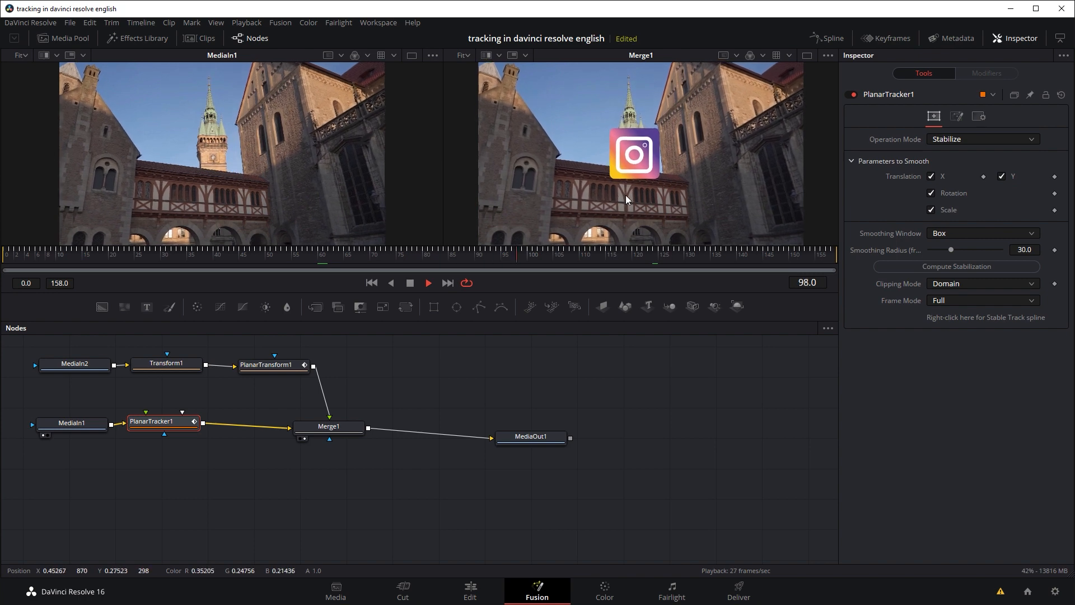
key(space)
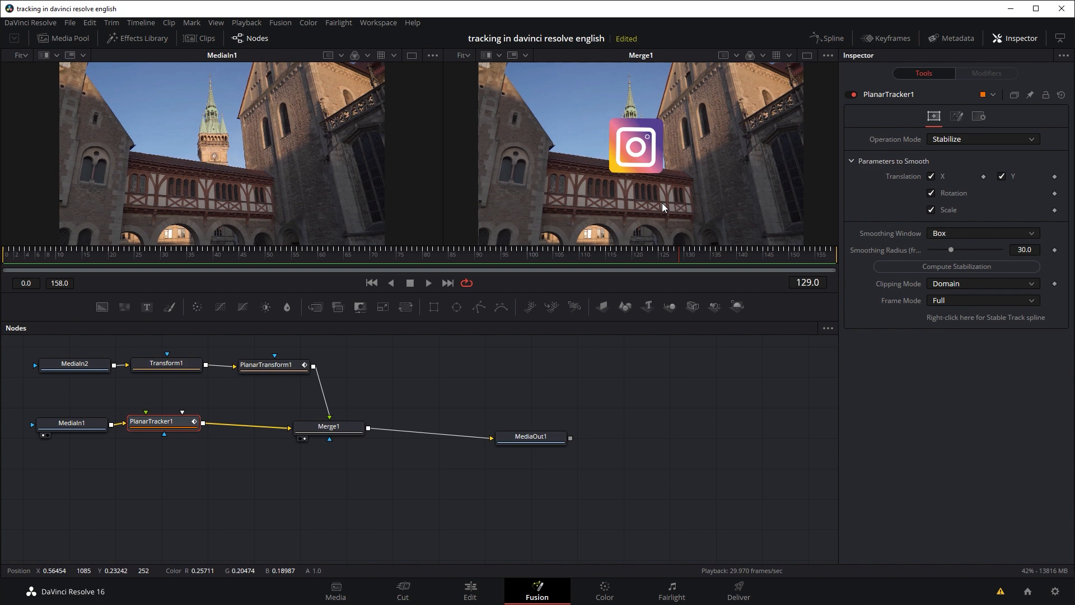
key(space)
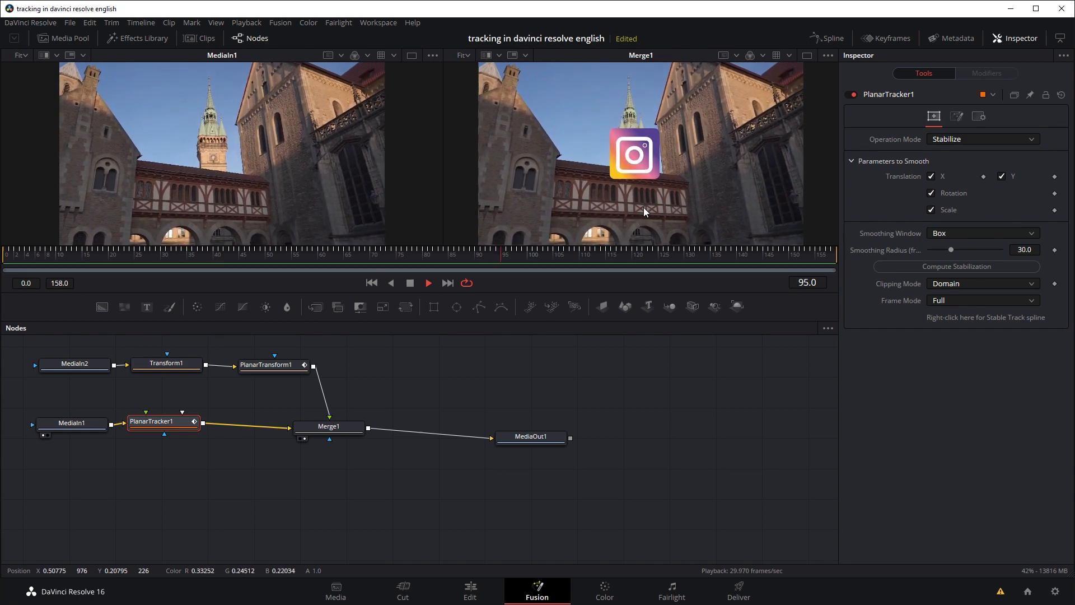
key(space)
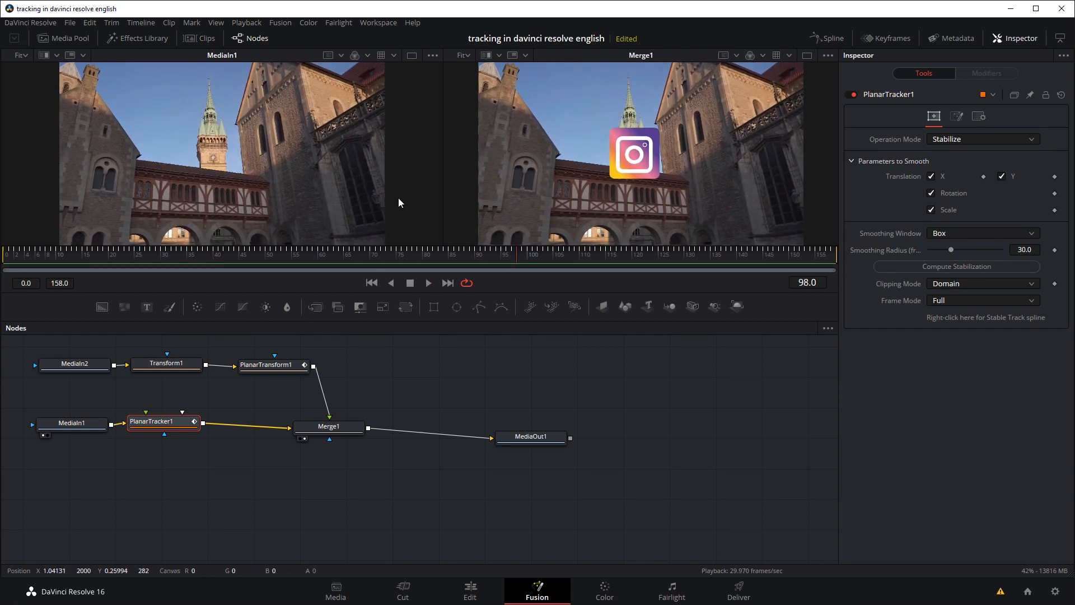